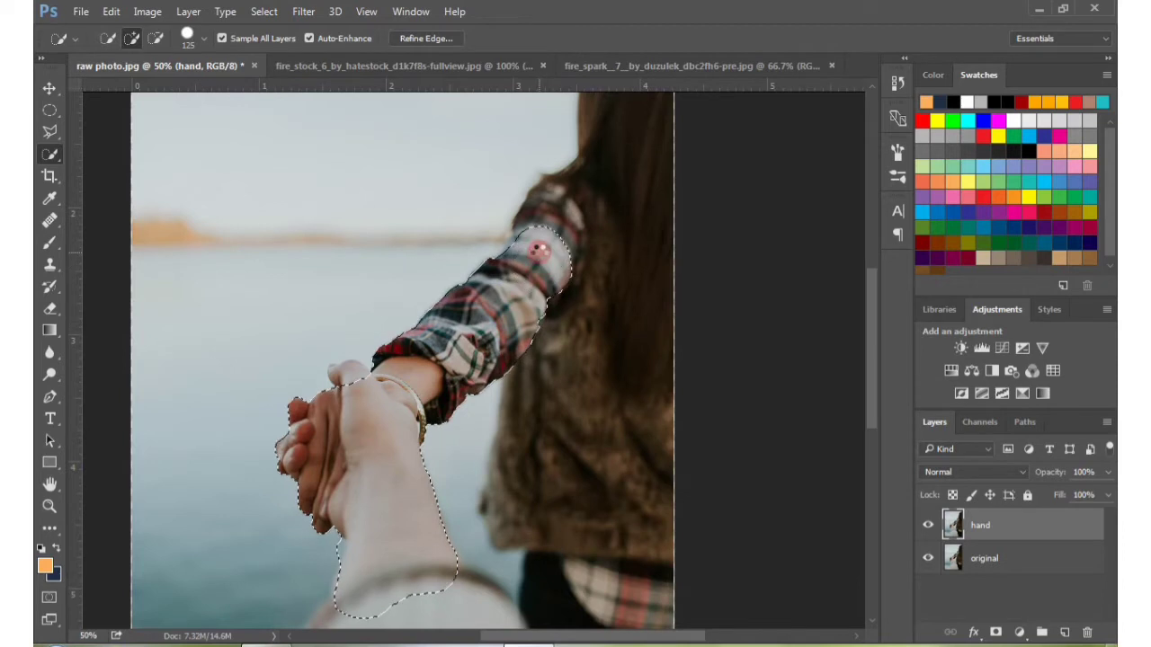
Refine the quick selection with a 50 px brush, adding the thumb and both ends of the foreground sleeve cuff
scroll(467, 481, "down", 3)
key("bracketleft")
key("bracketleft")
key("bracketleft")
key("bracketleft")
key("bracketleft")
key("bracketleft")
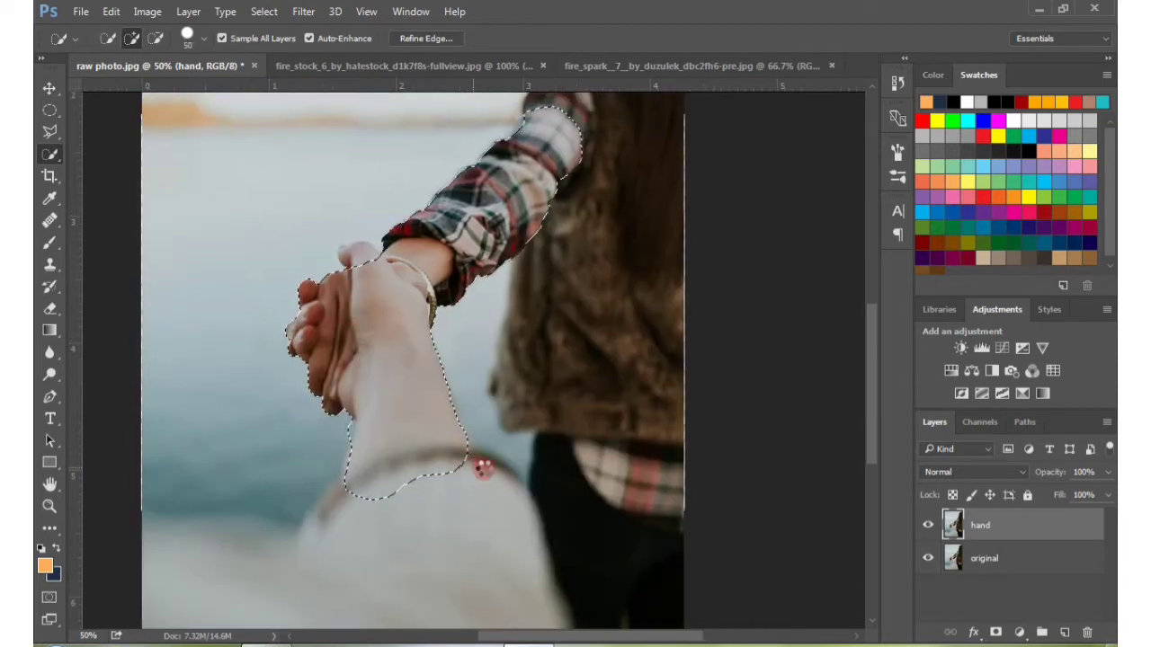
left_click(480, 464)
left_click(349, 493)
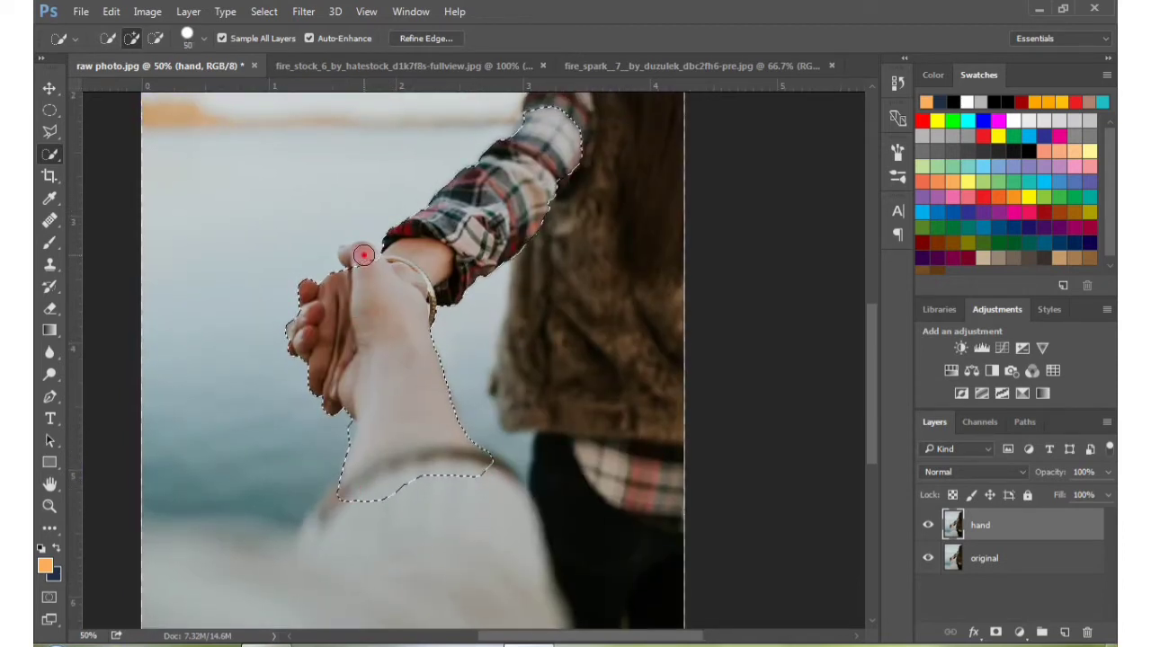
left_click(364, 255)
left_click(339, 433, "alt")
left_click_drag(515, 192, 473, 259)
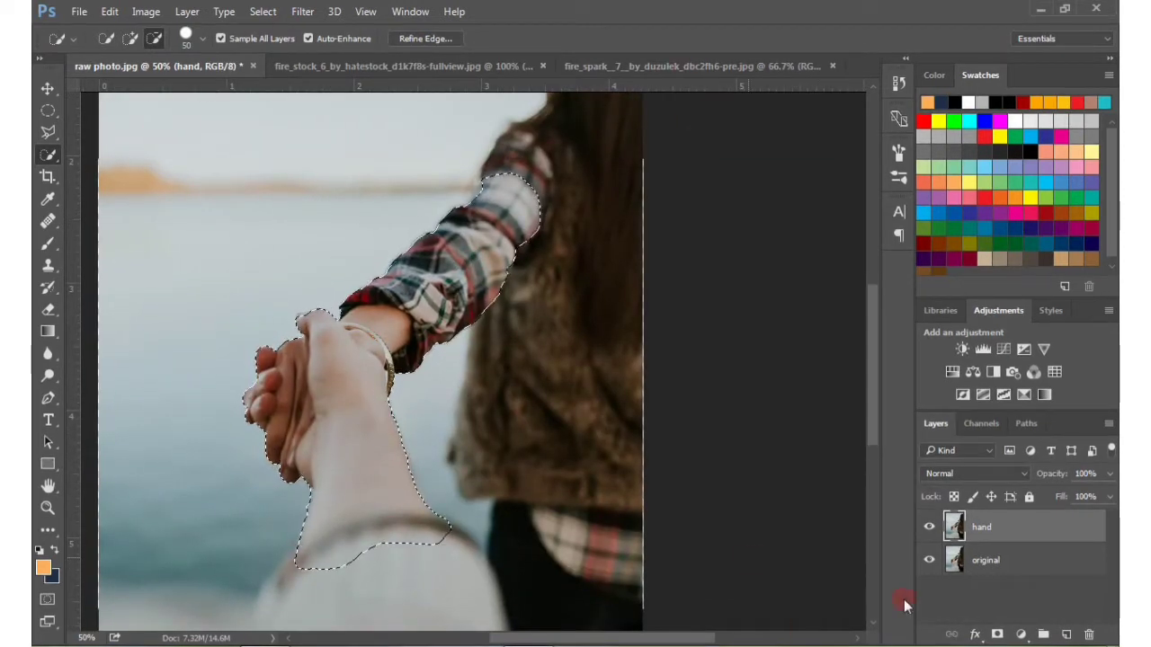
Mask the hand layer to the selected arms, and check the cutout by hiding and showing the original layer
left_click(997, 635)
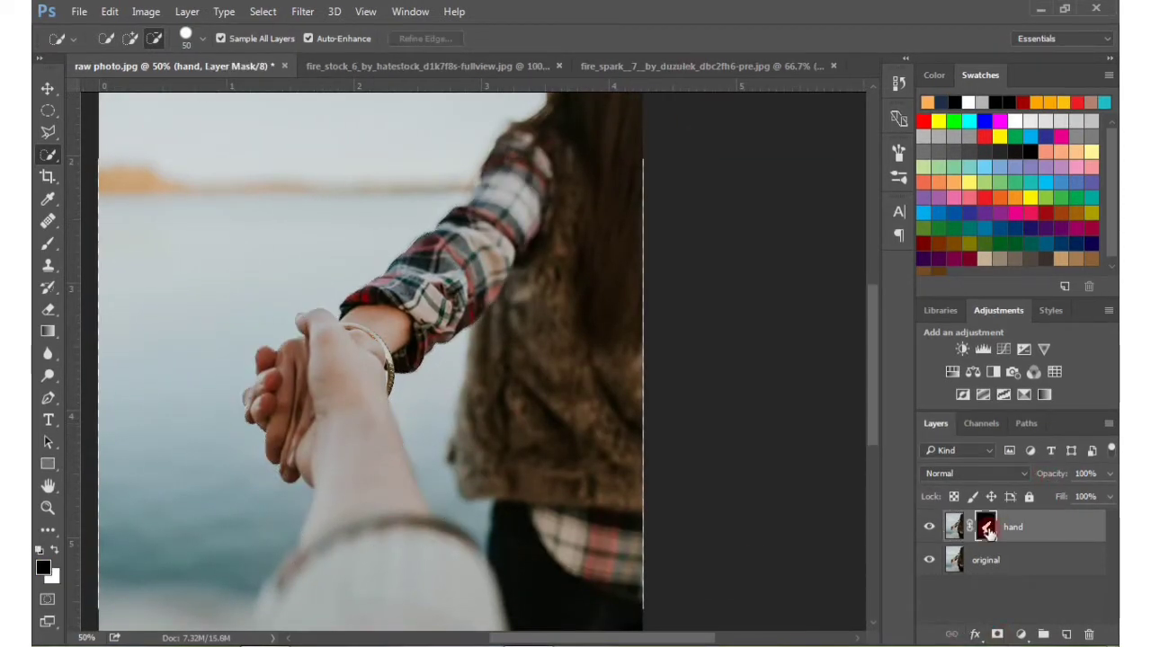
key("ctrl+minus")
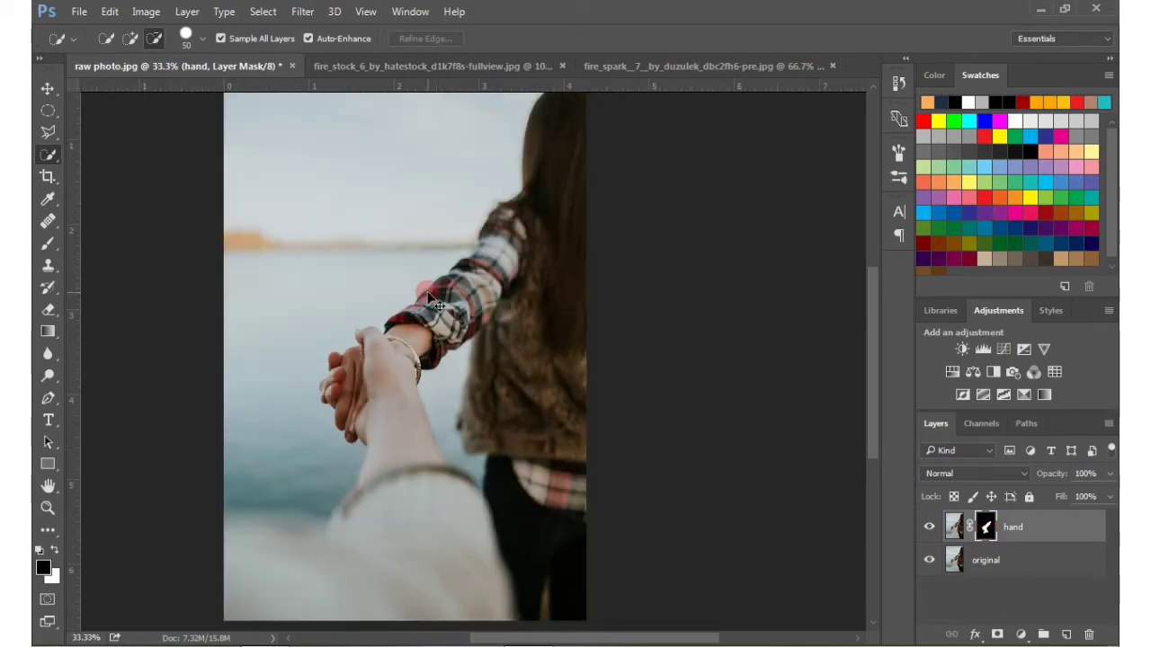
left_click(930, 561)
left_click(930, 561)
left_click(930, 561)
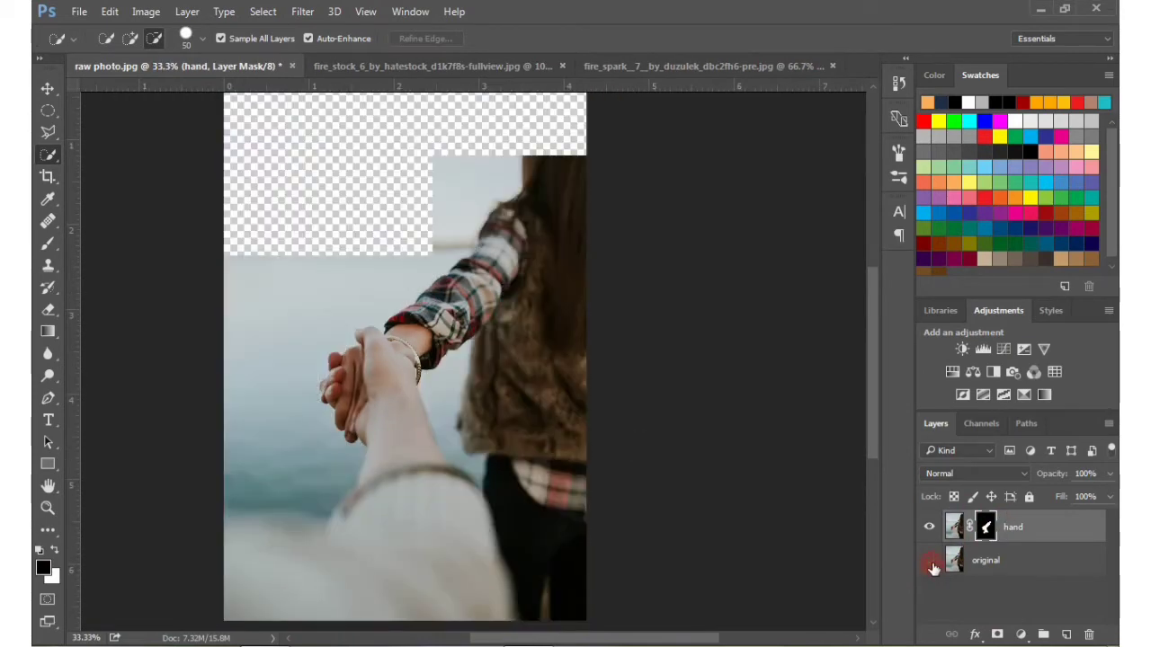
left_click(930, 561)
Add a Brightness/Contrast adjustment layer directly above the original layer with Brightness set to -75
left_click(1022, 563)
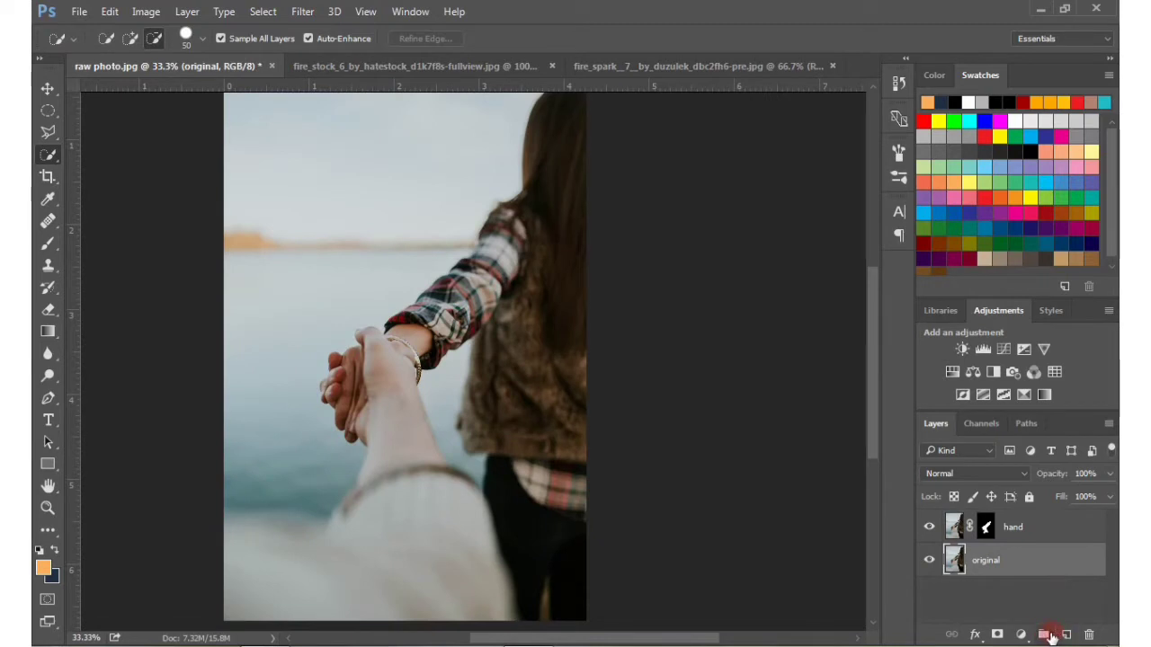
left_click(1022, 634)
left_click(976, 326)
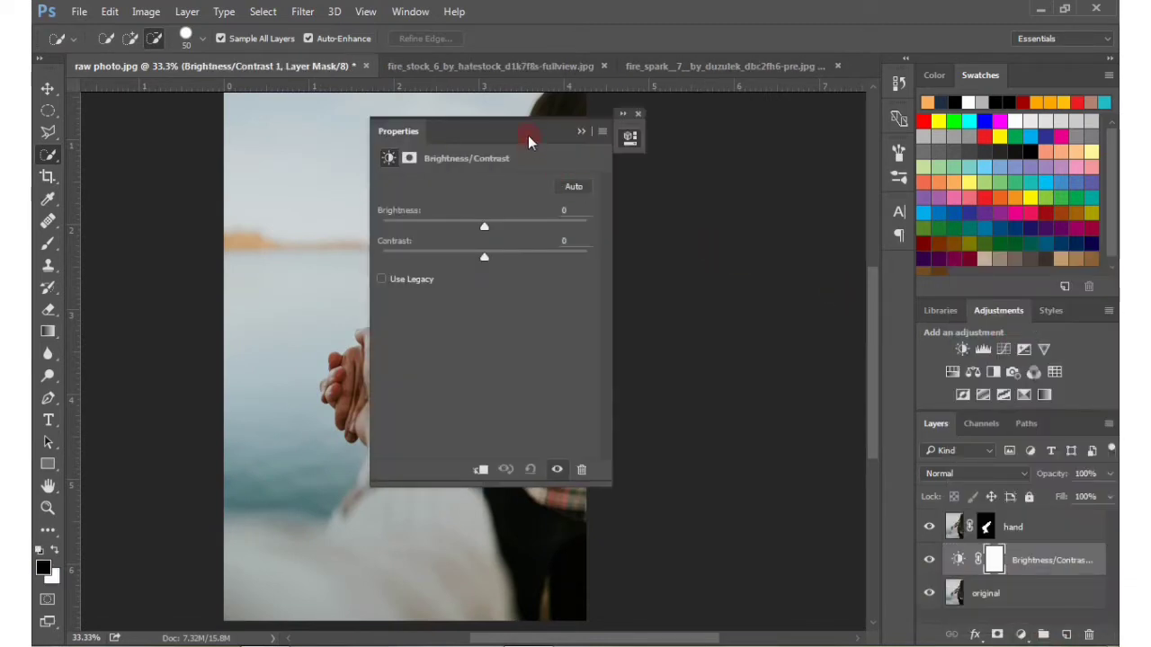
left_click_drag(528, 142, 773, 141)
left_click_drag(727, 226, 677, 237)
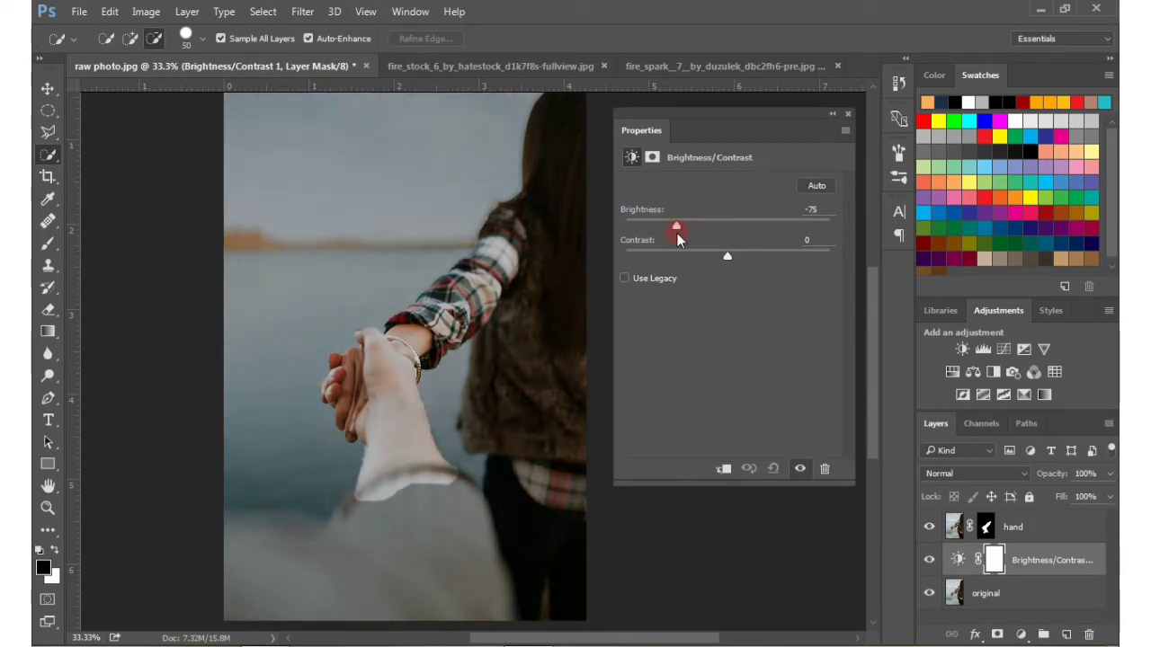
left_click(847, 116)
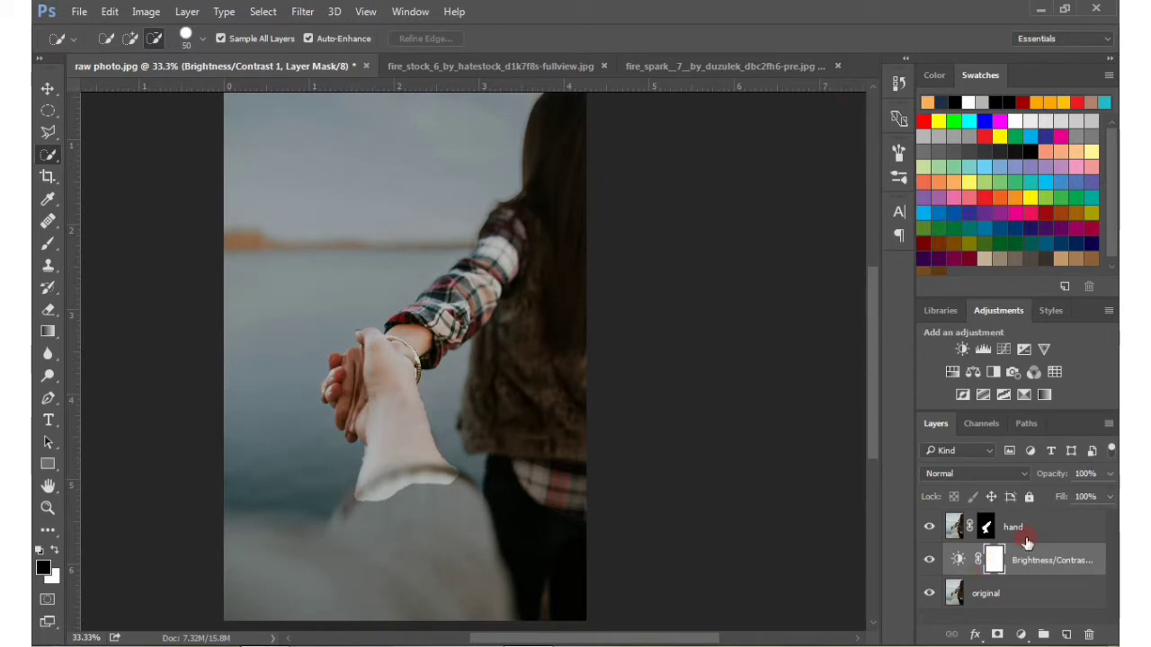
Target the hand layer's mask and set up the Brush tool with a soft round tip at 16% opacity
key("Return")
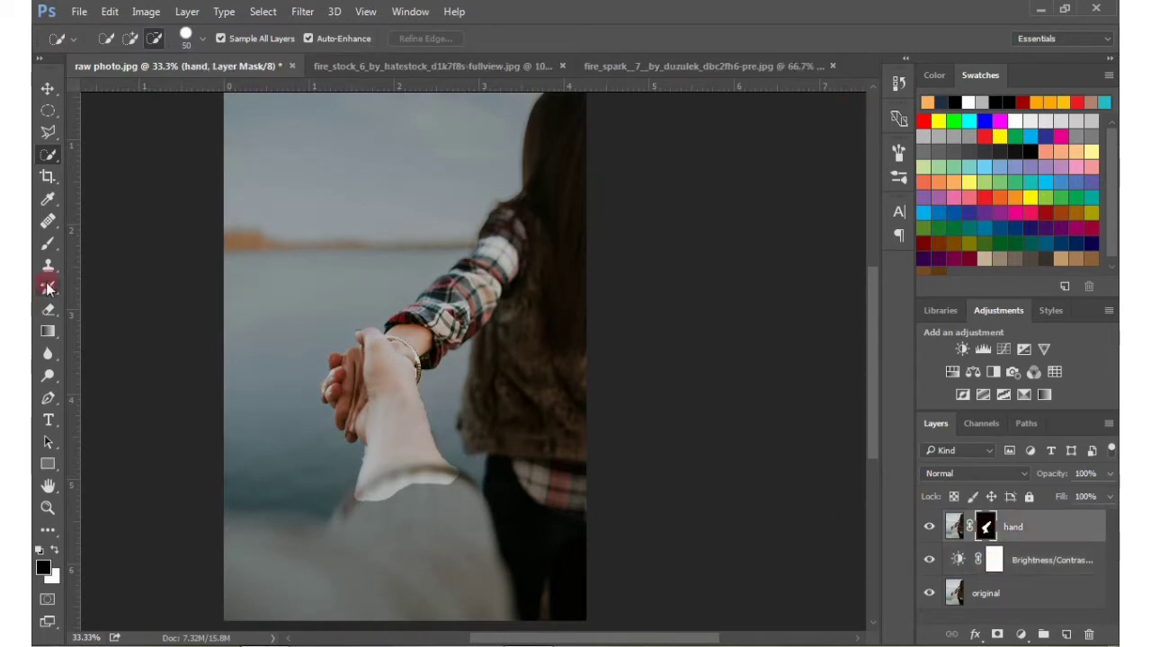
right_click(50, 247)
left_click(108, 241)
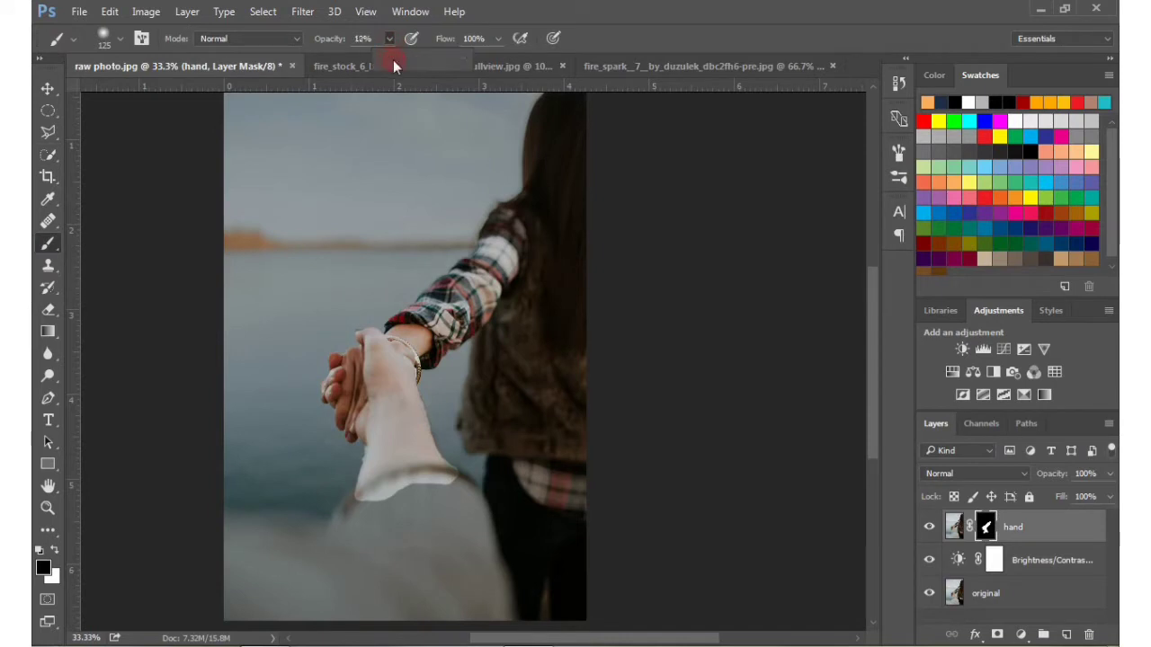
left_click_drag(393, 60, 396, 60)
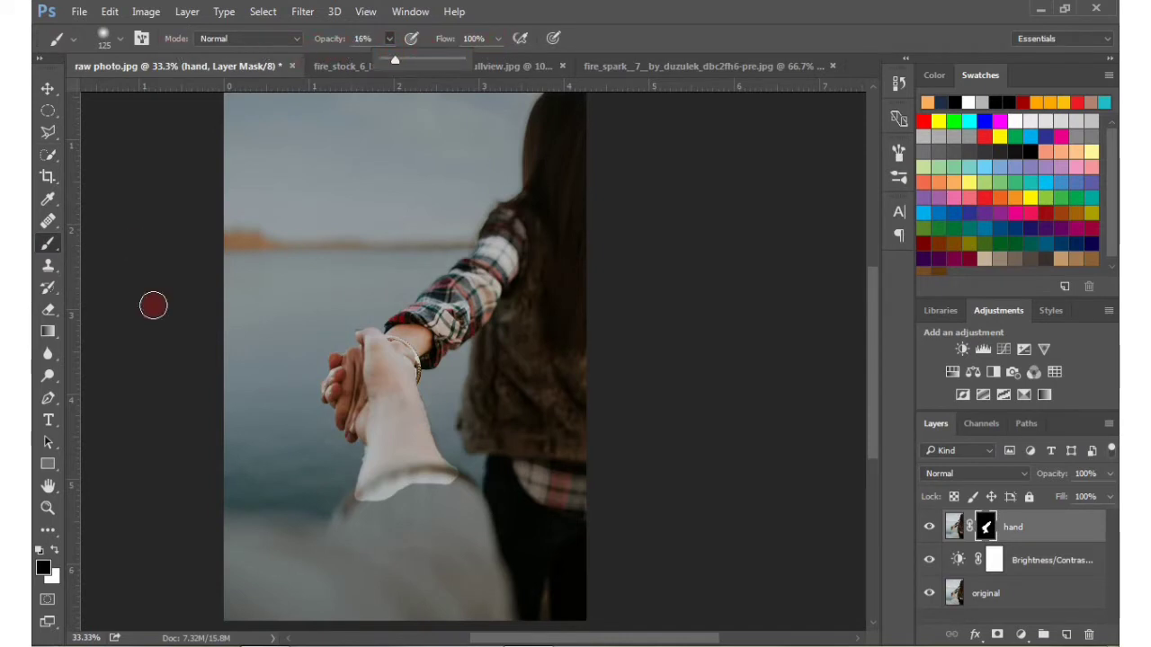
left_click(119, 38)
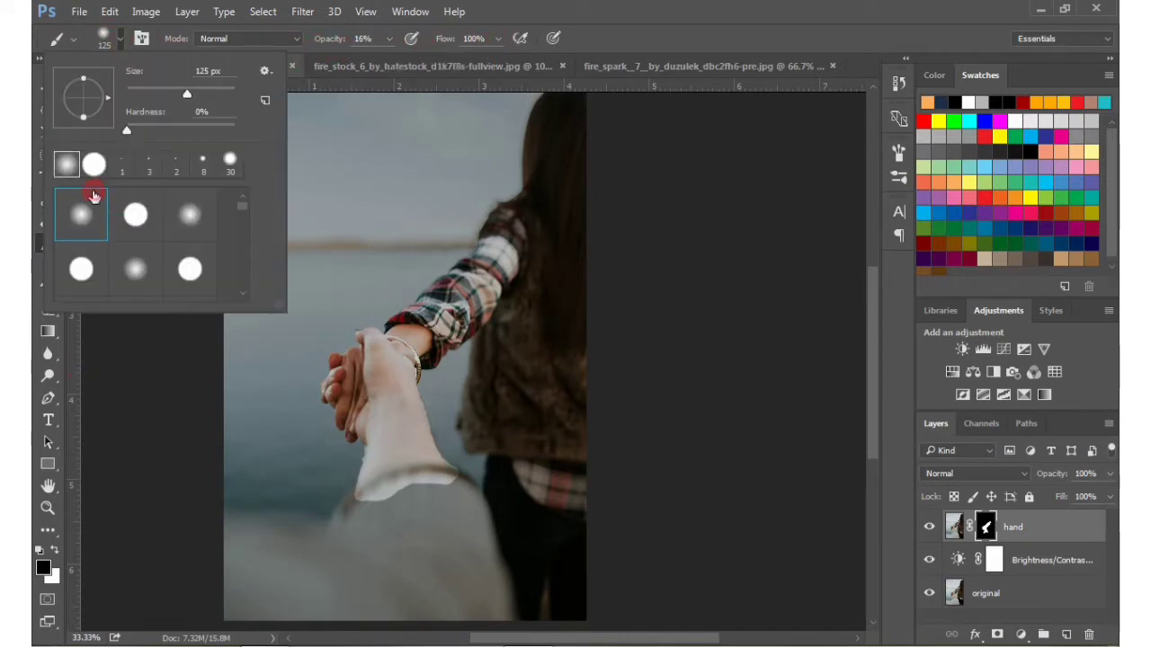
left_click(693, 38)
Paint black on the hand layer's mask along the cuff, hand and upper sleeve edges to blend them, and compare with the layer hidden
key("ctrl+plus")
key("ctrl+plus")
left_click_drag(391, 393, 384, 137)
mouse_move(286, 385)
left_mouse_down()
mouse_move(255, 358)
mouse_move(414, 329)
mouse_move(308, 339)
mouse_move(421, 313)
mouse_move(388, 282)
mouse_move(452, 352)
left_mouse_up()
left_click_drag(301, 349, 216, 194)
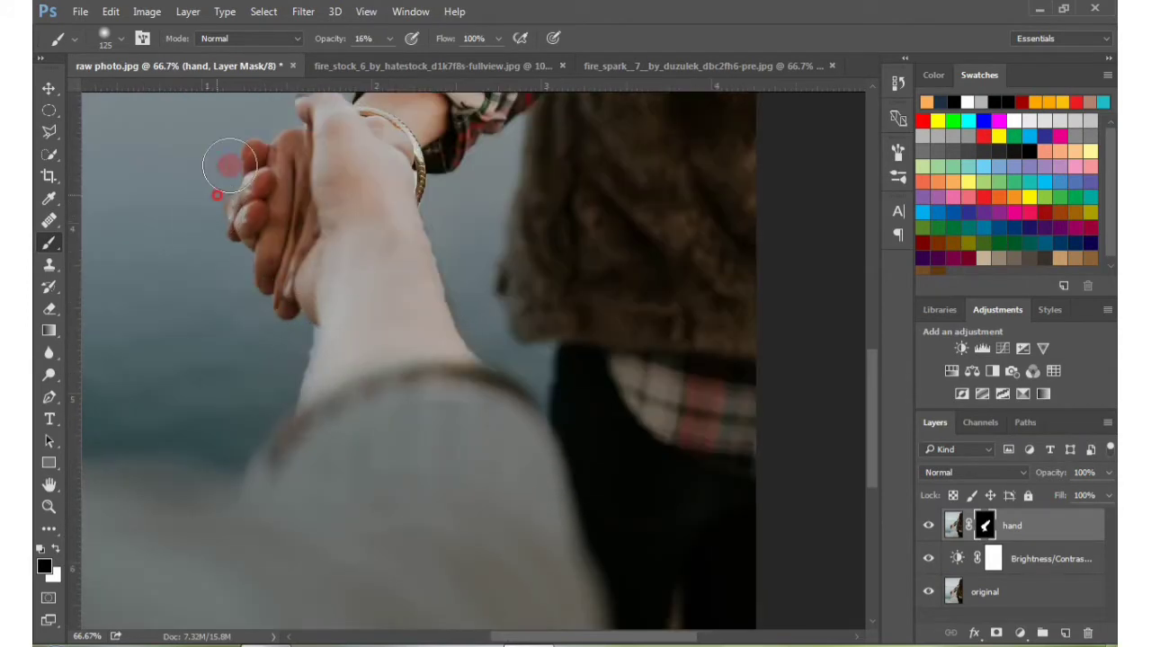
left_click_drag(462, 335, 425, 244)
left_click_drag(447, 141, 360, 296)
left_click_drag(559, 116, 525, 265)
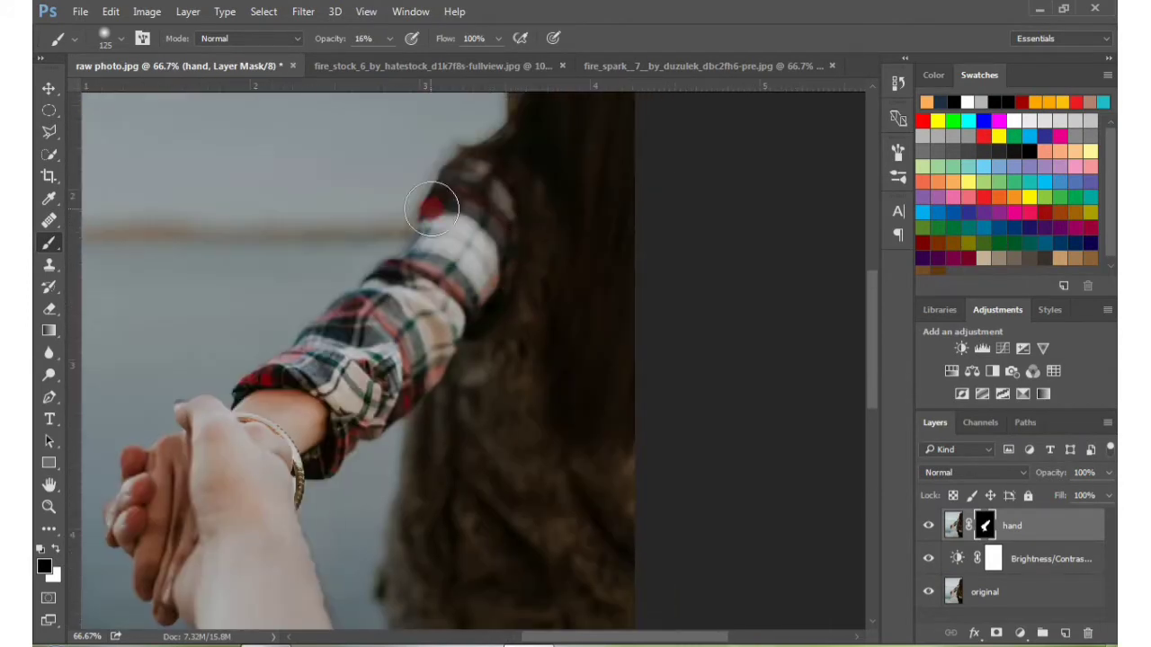
left_click_drag(432, 209, 431, 206)
left_click_drag(152, 432, 270, 260)
left_click(274, 260)
left_click_drag(285, 446, 232, 261)
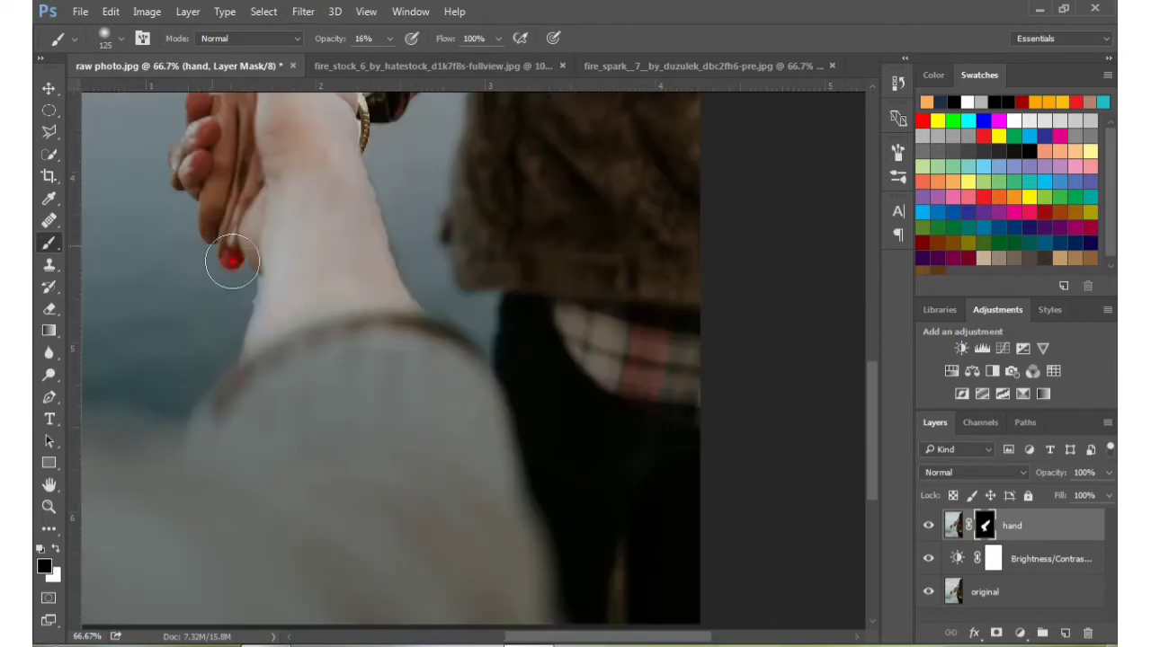
key("ctrl+minus")
left_click_drag(452, 157, 427, 291)
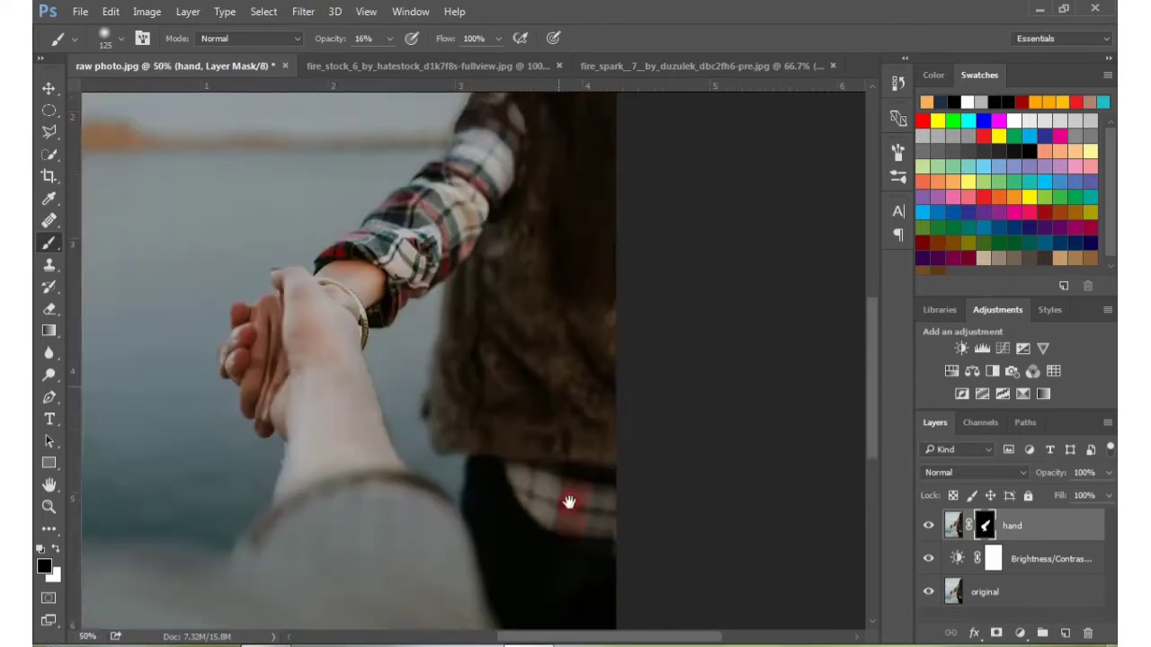
key("ctrl+minus")
key("ctrl+minus")
left_click(932, 529)
left_click(932, 529)
left_click(931, 528)
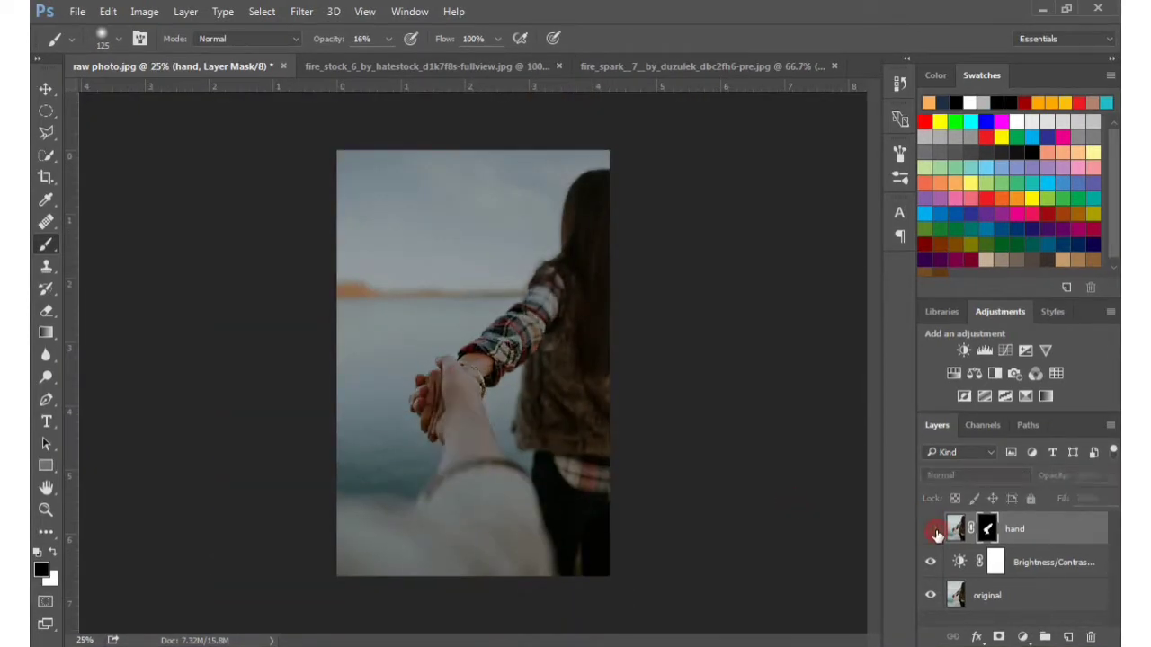
left_click(933, 531)
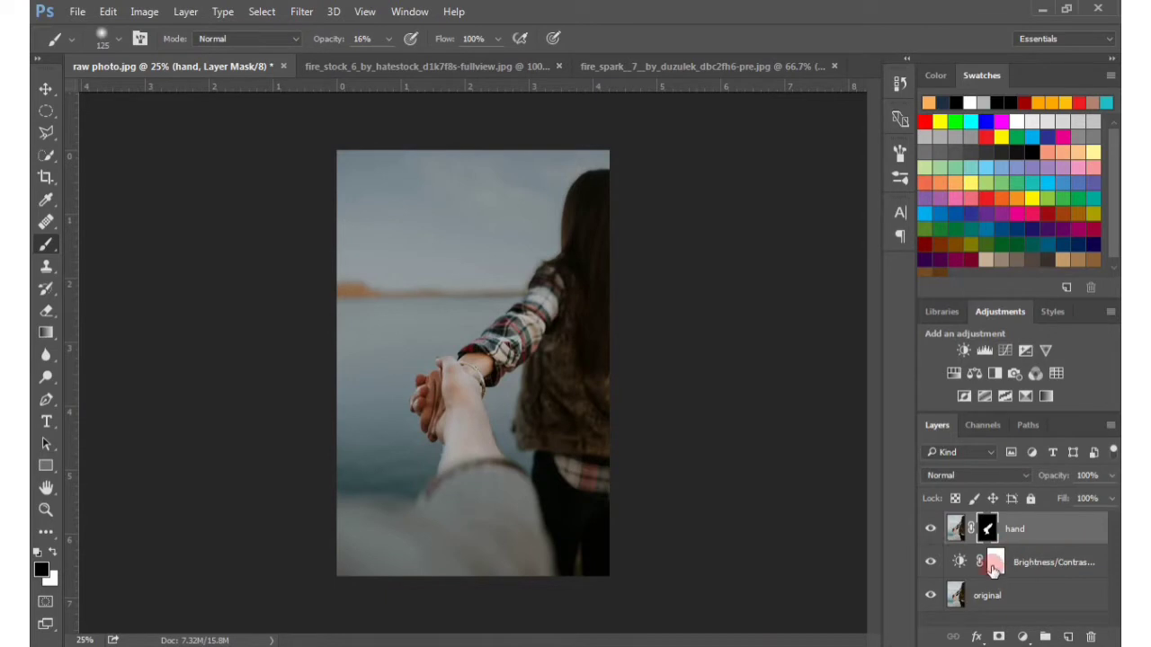
Add a Curves adjustment clipped to the hand layer, with a shadow point at input 73 and output 52
left_click(1012, 531)
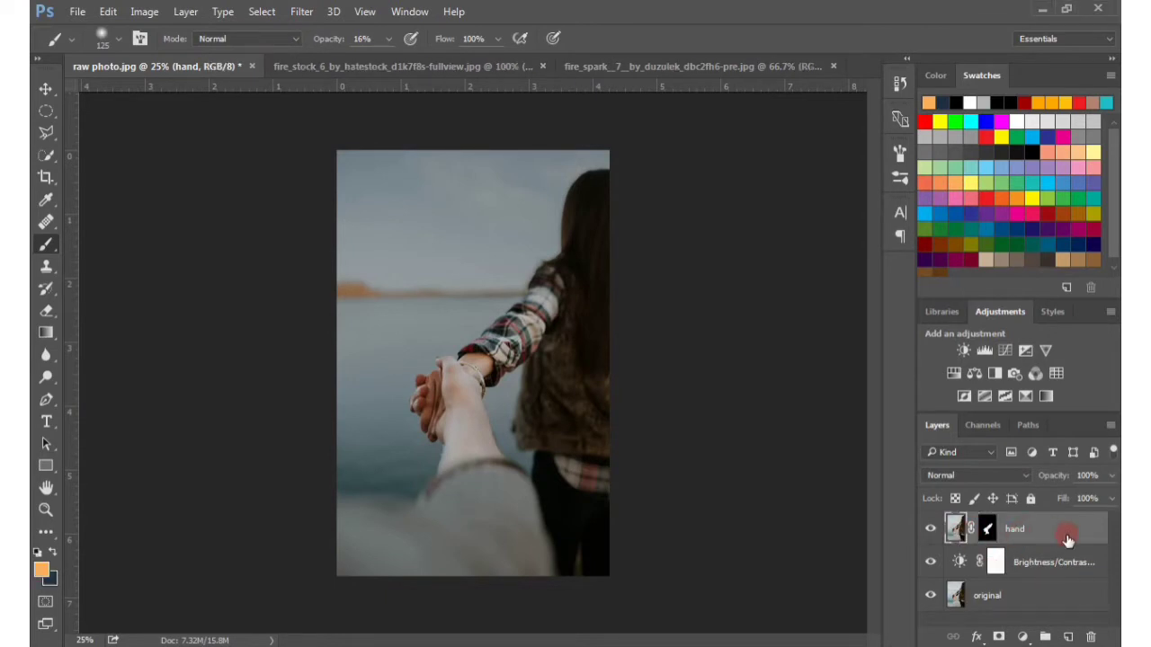
left_click(1022, 637)
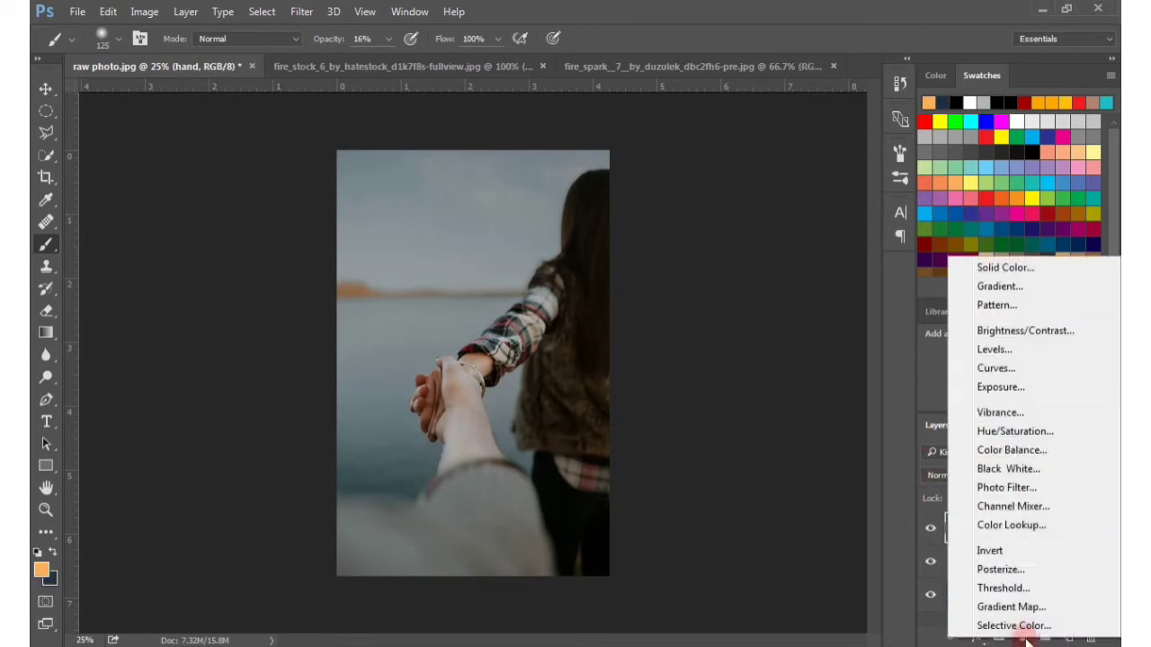
left_click(995, 367)
left_click(725, 472)
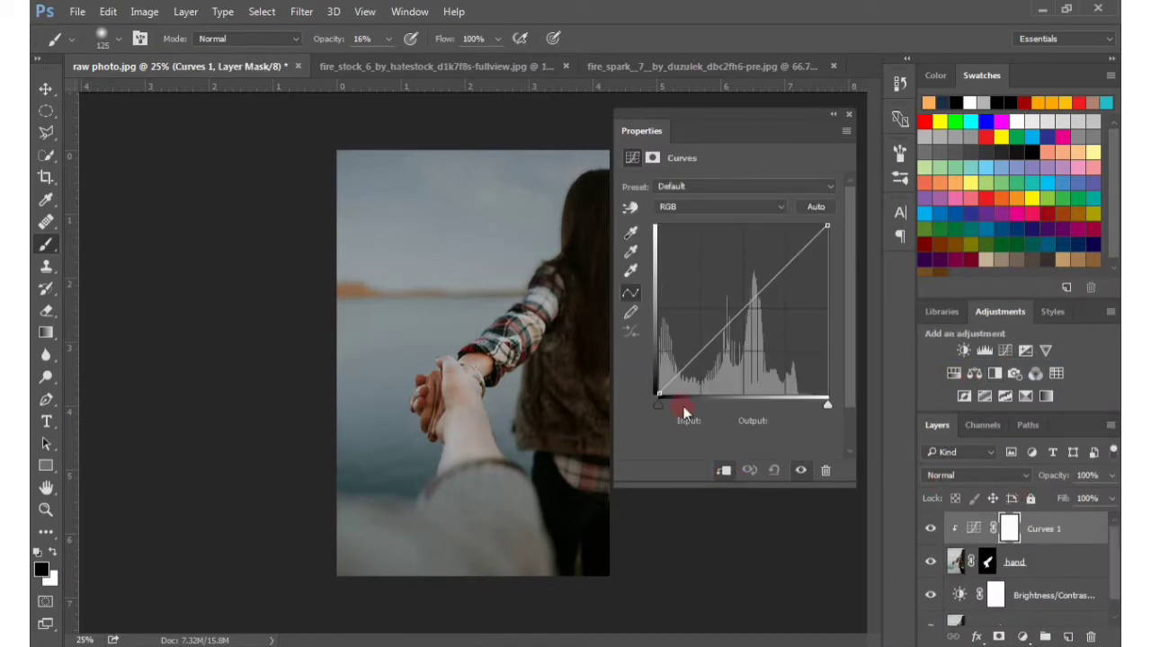
left_click_drag(698, 352, 700, 354)
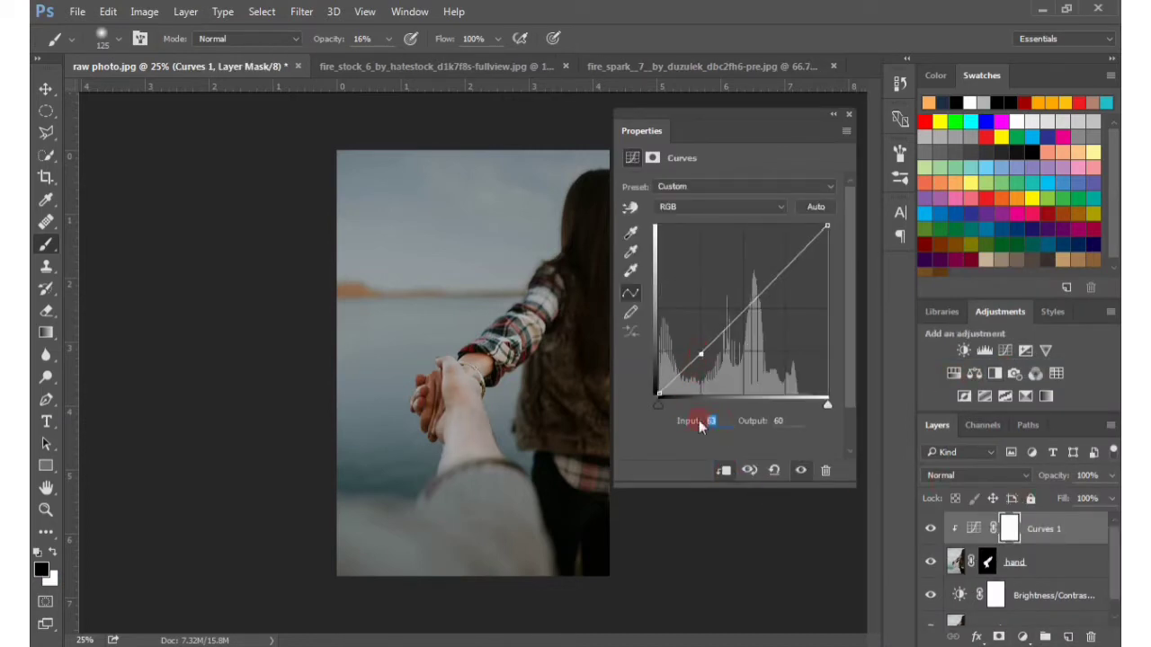
type("73")
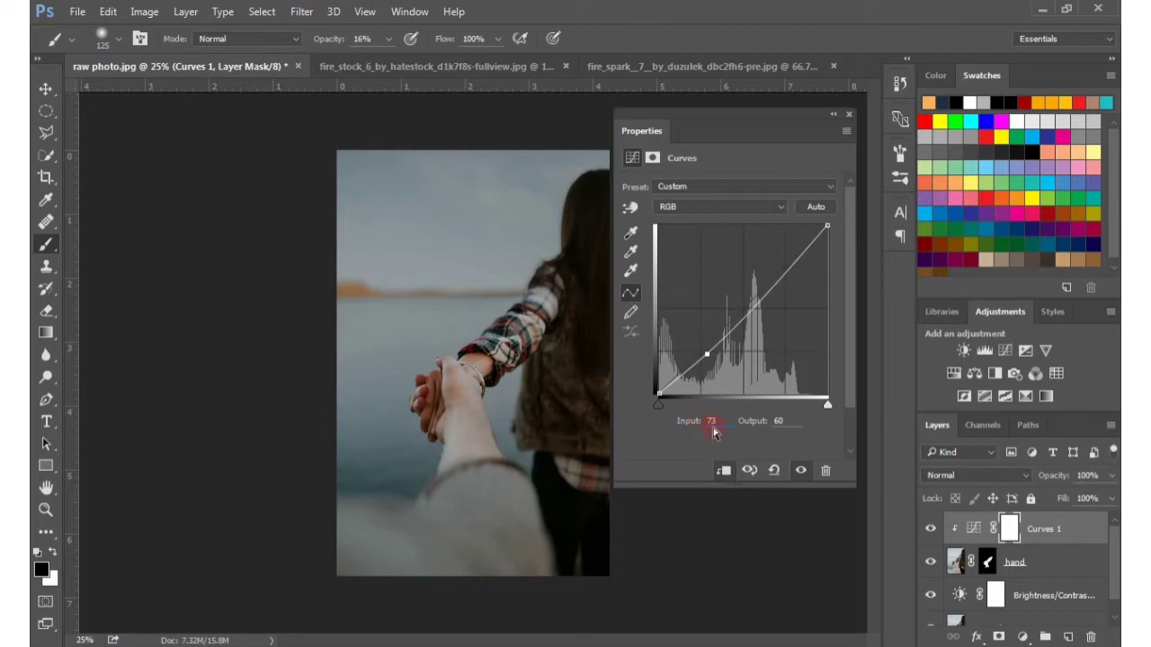
type("52")
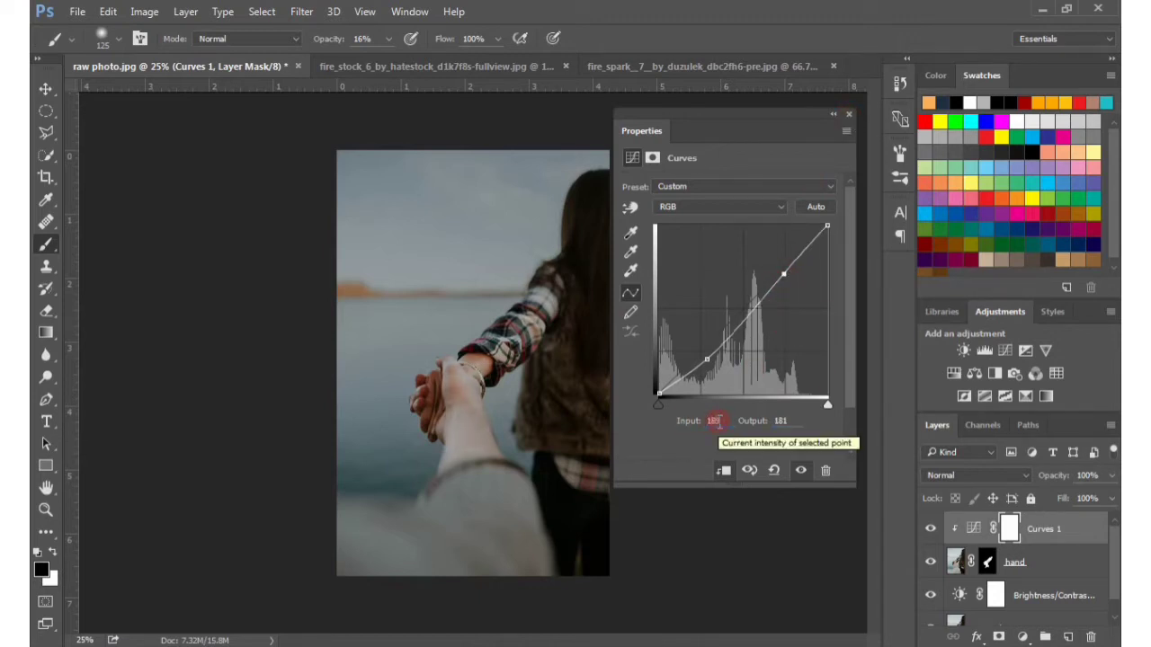
Set the upper curve point to input 189 and output 216, and compare the image with the Curves layer hidden and shown
key("Tab")
type("216")
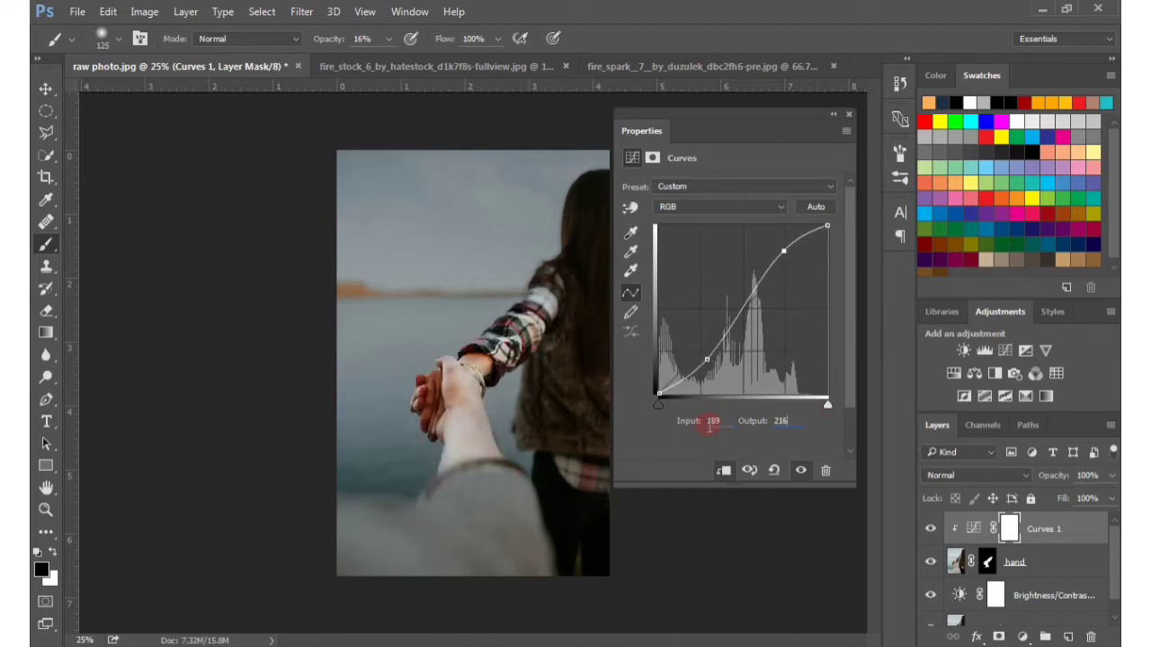
left_click(850, 117)
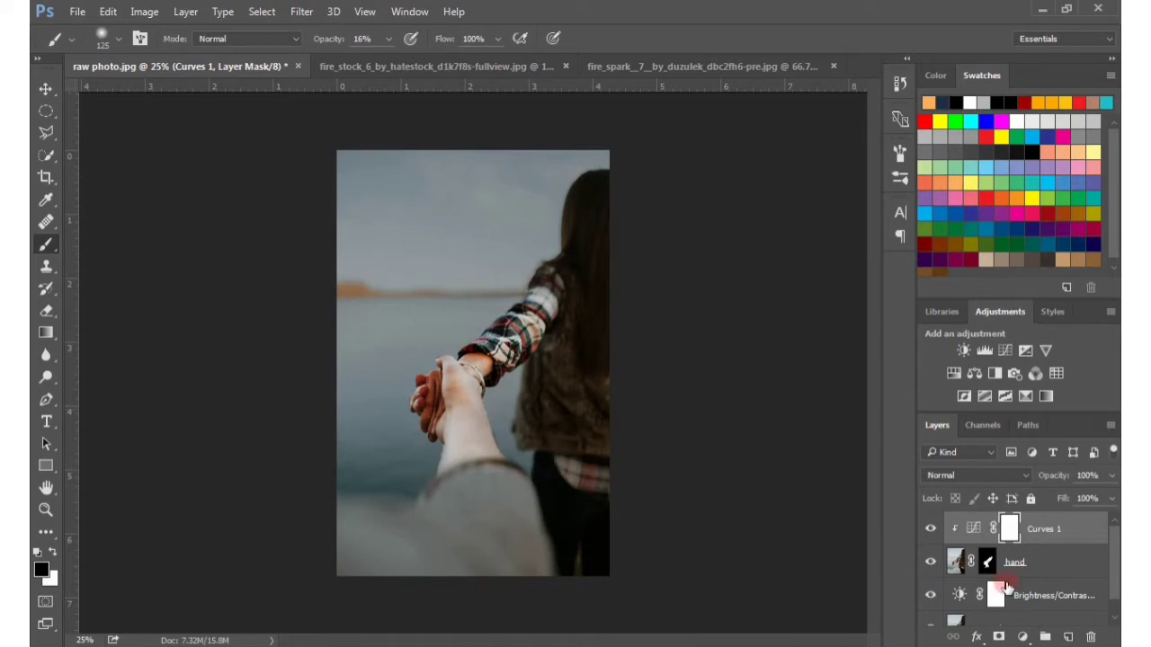
left_click(931, 529)
left_click(932, 530)
left_click(931, 530)
left_click(932, 530)
Copy the fire_stock_6 flame image into raw photo.jpg as the uppermost layer and set its blend mode to Screen
left_click(436, 65)
left_click(46, 88)
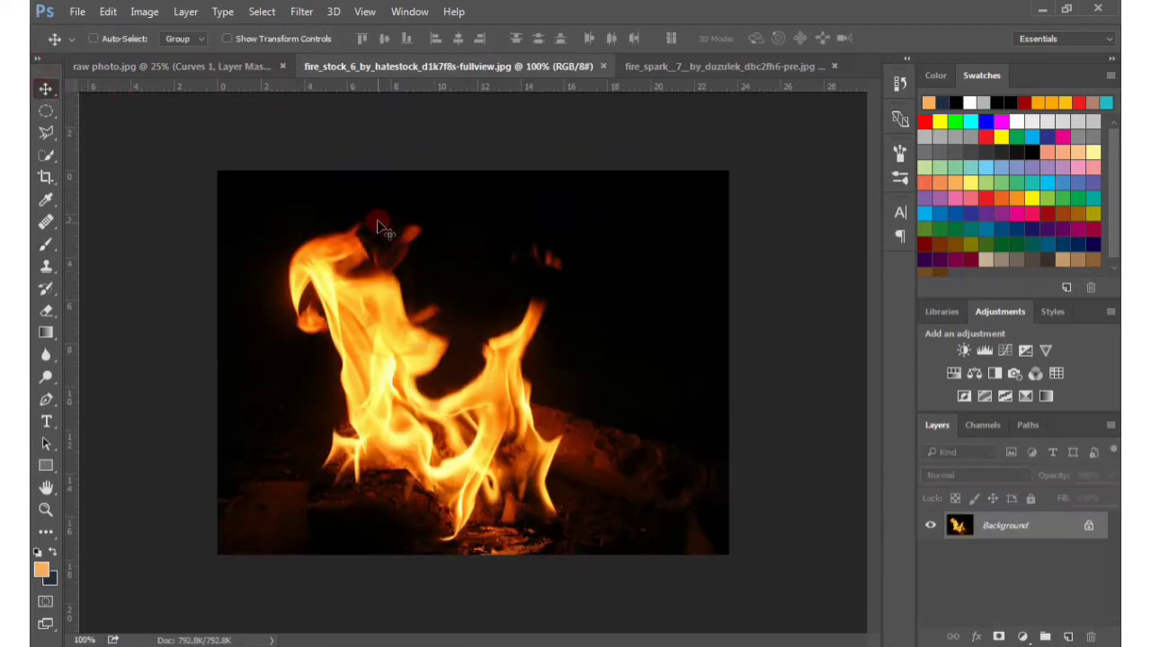
left_click_drag(1003, 529, 506, 370)
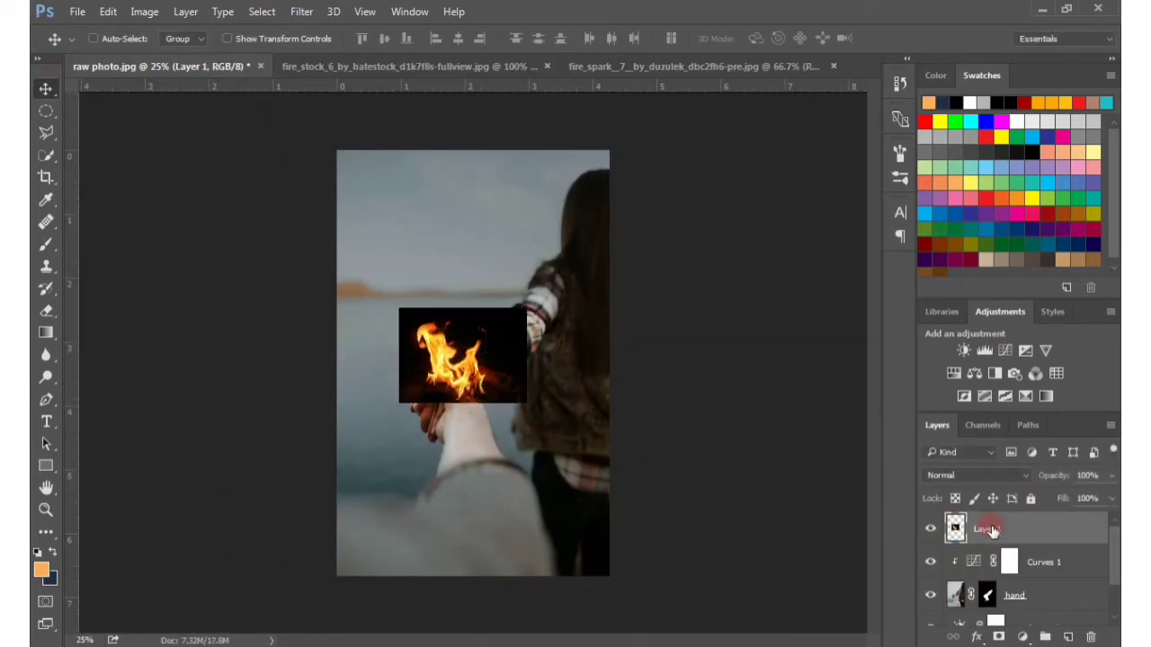
left_click(976, 474)
left_click(936, 246)
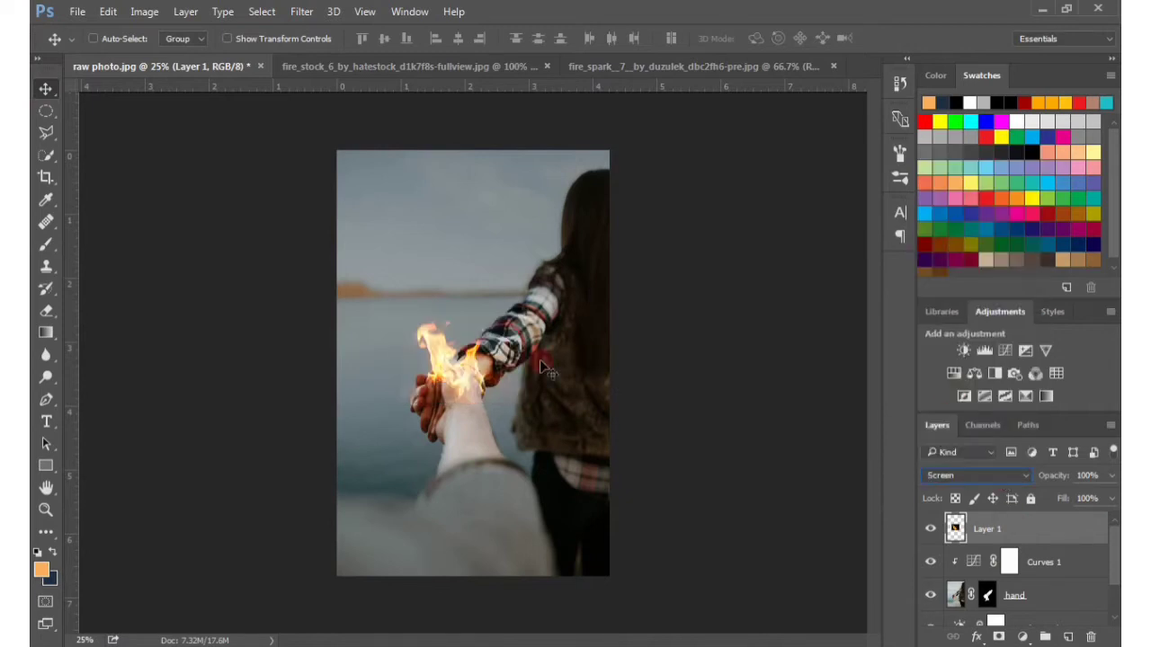
Move the flame over the clasped hands, scale it to about 146% and rotate it to about -9 degrees
left_click_drag(474, 387, 467, 358)
key("ctrl+plus")
key("ctrl+plus")
key("ctrl+plus")
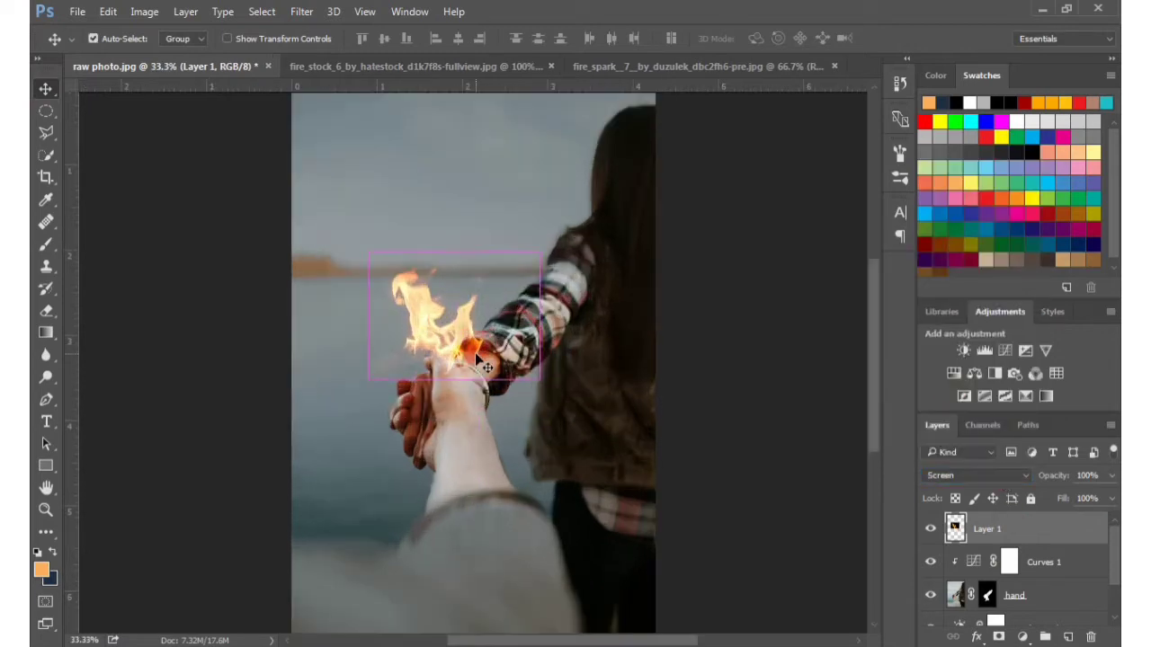
key("ctrl+minus")
key("ctrl+t")
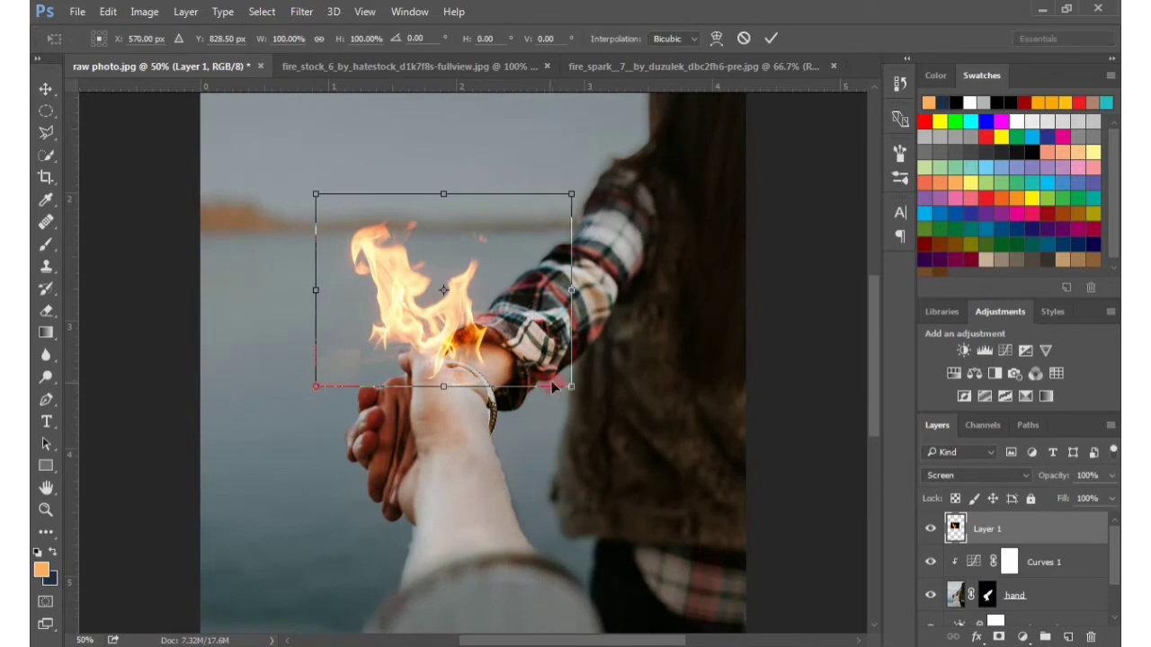
left_click_drag(569, 387, 617, 441)
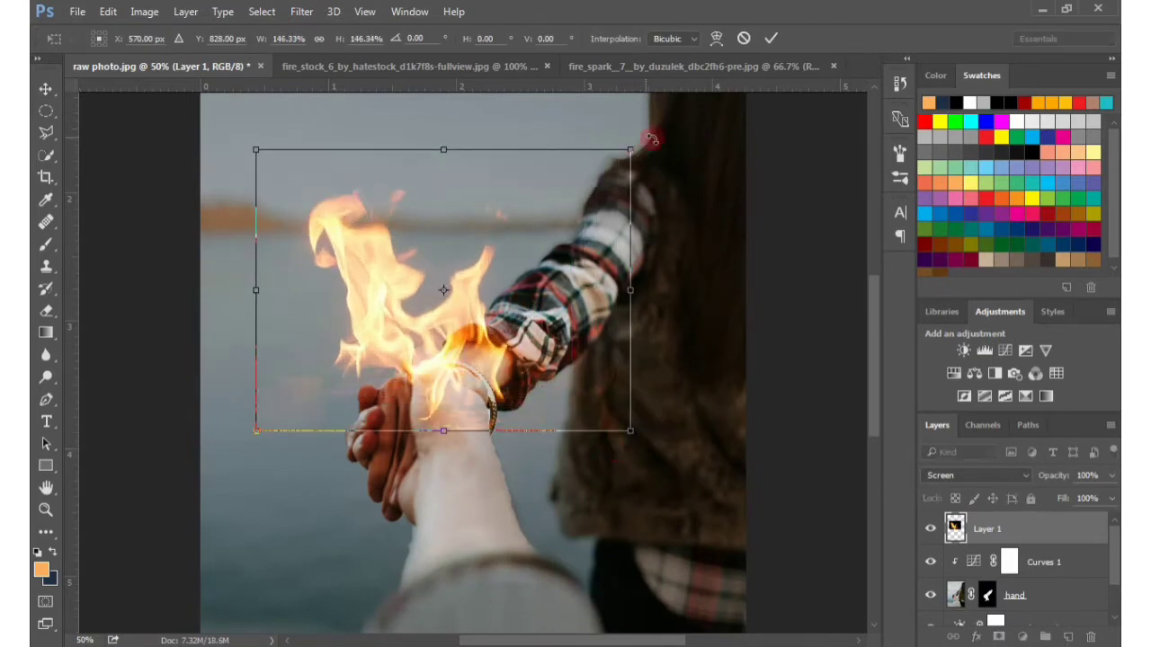
left_click_drag(649, 126, 620, 88)
left_click_drag(495, 192, 478, 226)
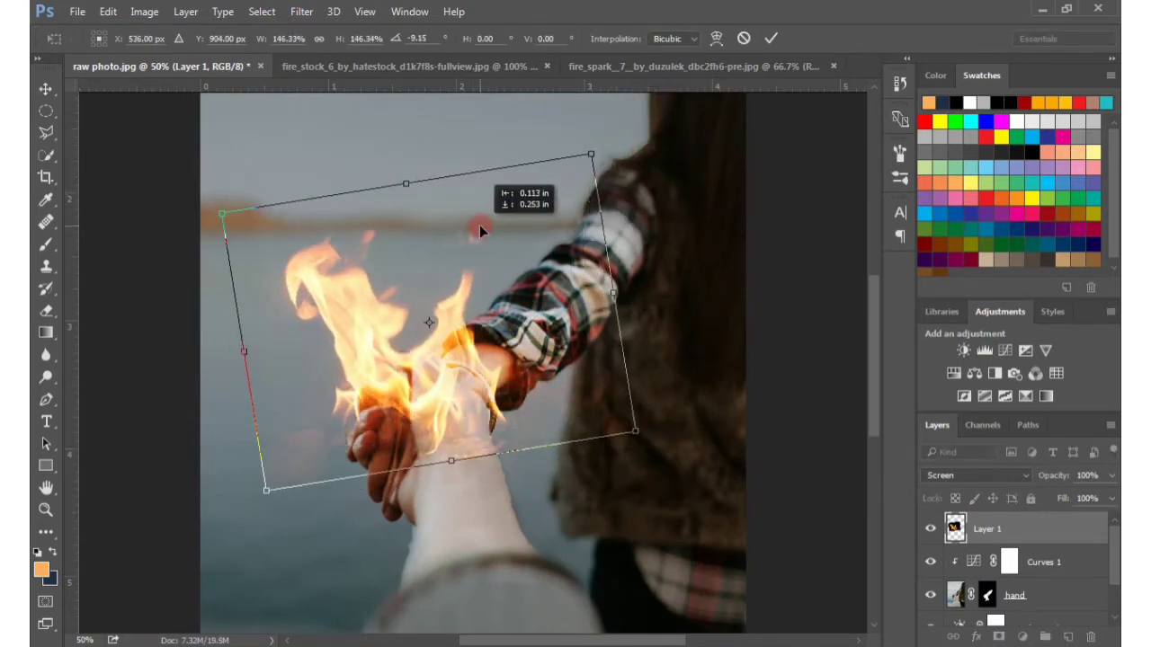
Refine the flame's rotation to about -11.4 degrees, shrink it slightly and position its base on the clasped hands
left_click_drag(205, 197, 182, 254)
mouse_move(531, 284)
left_mouse_down()
mouse_move(521, 300)
mouse_move(510, 276)
mouse_move(526, 288)
left_mouse_up()
left_click_drag(184, 259, 167, 199)
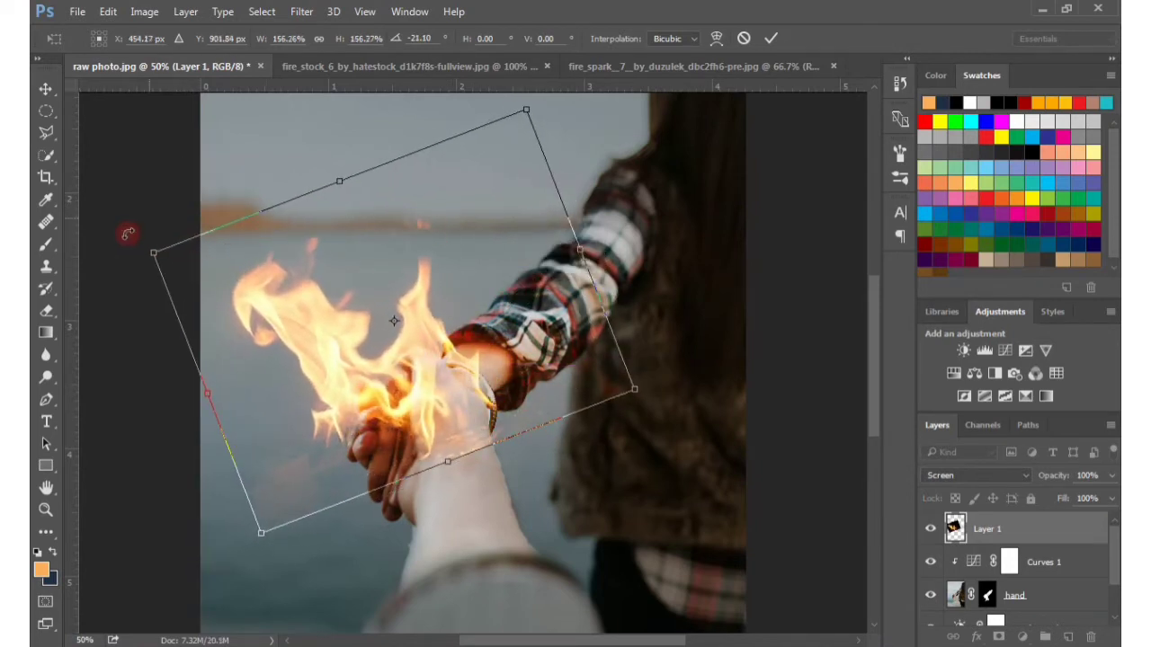
left_click_drag(126, 235, 149, 193)
left_click_drag(466, 322, 489, 327)
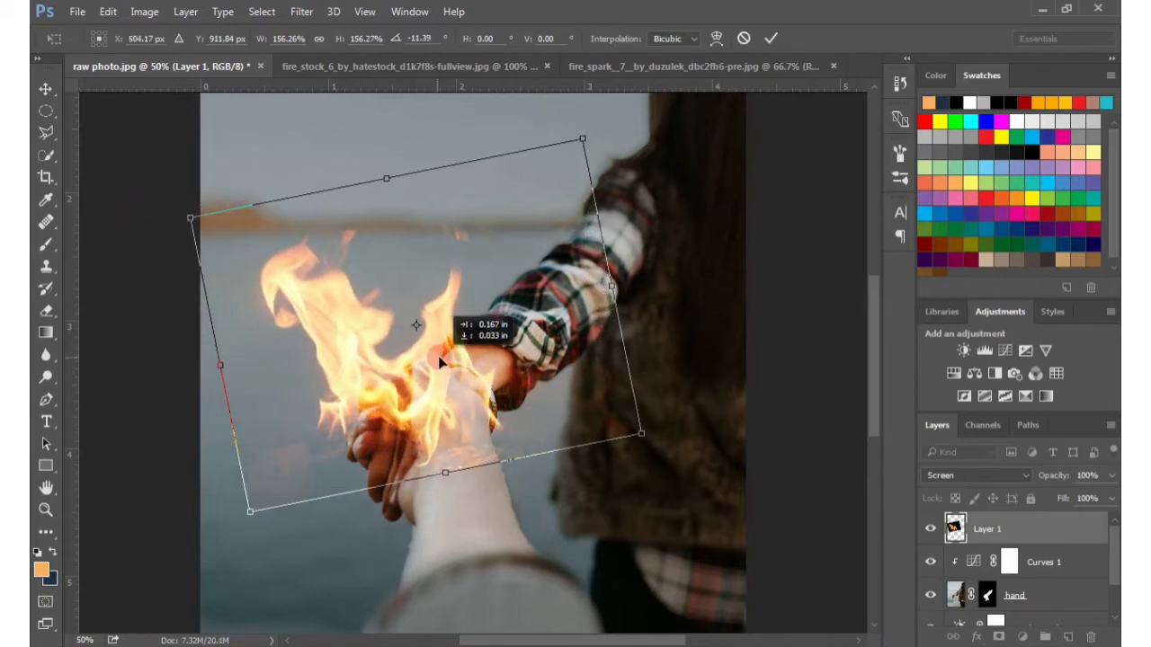
left_click_drag(191, 219, 220, 233)
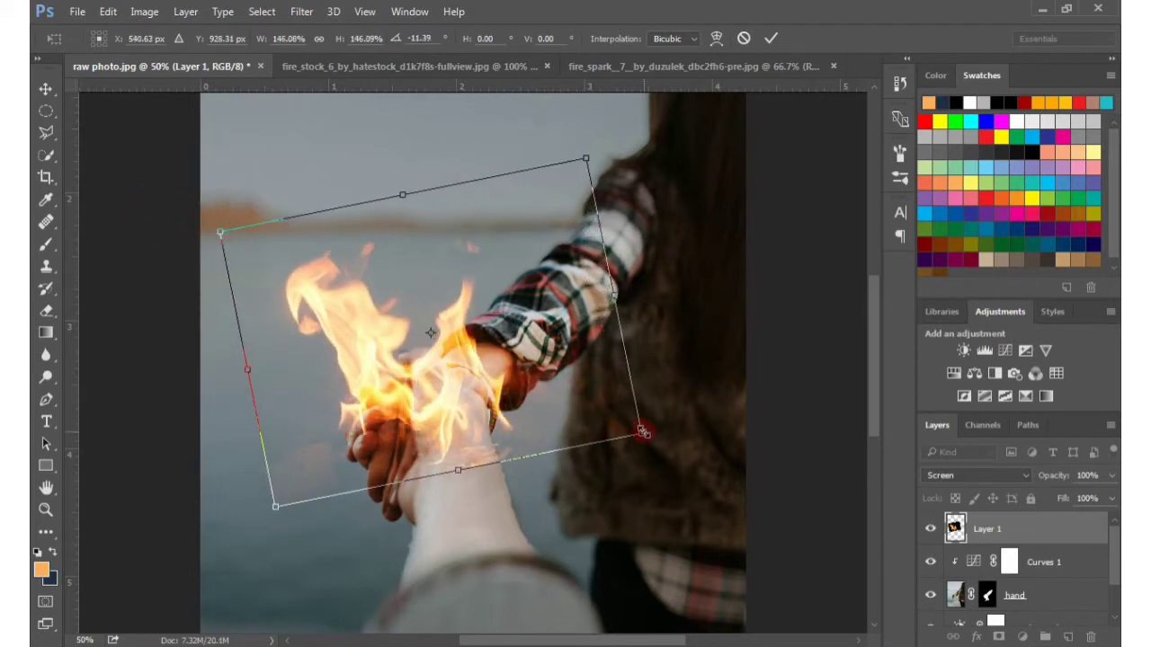
left_click_drag(641, 433, 620, 424)
left_click_drag(394, 196, 493, 140)
left_click(771, 37)
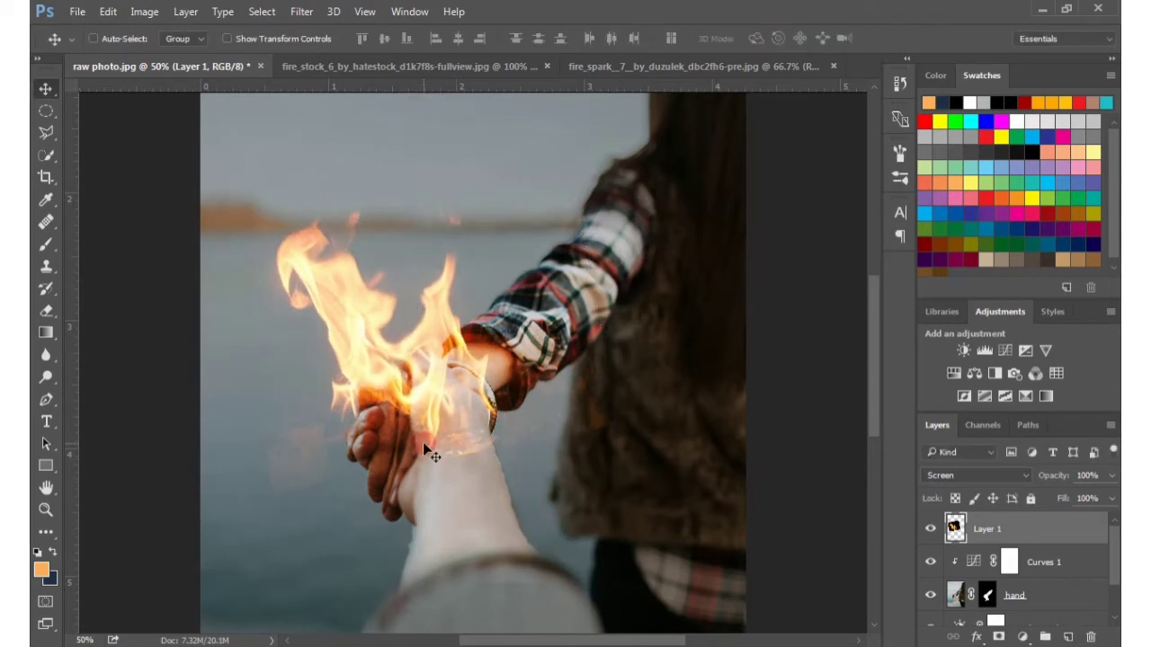
key("ctrl+minus")
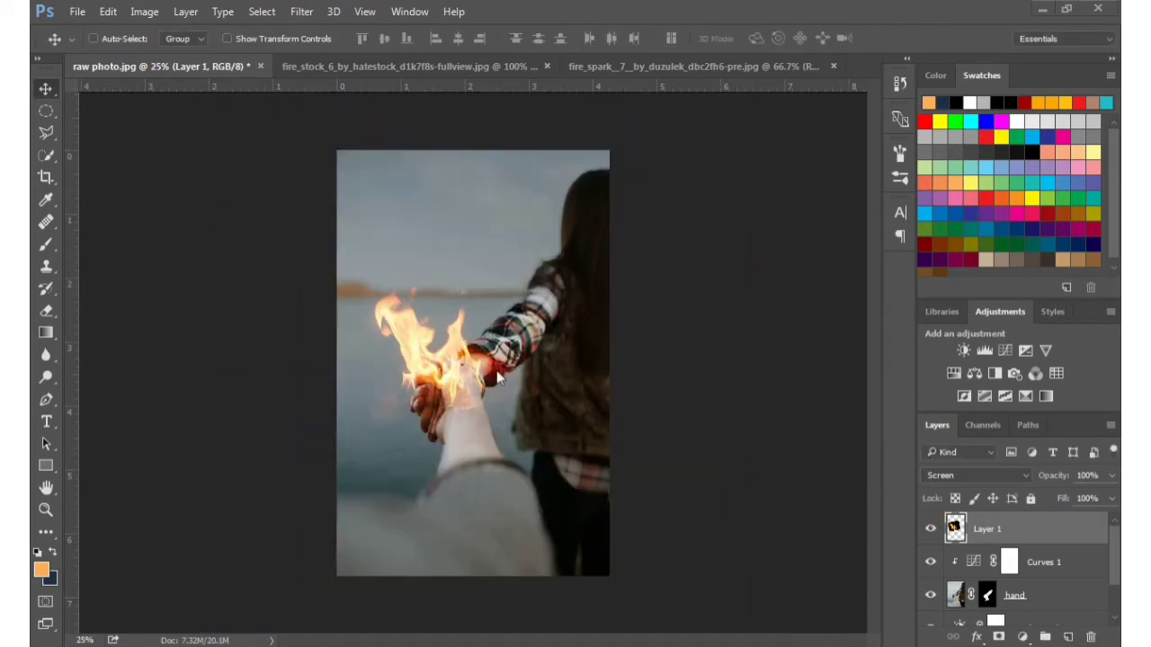
Add a layer mask to the flame layer and paint black at 100% brush opacity over the flame's lower edge on the wrist
left_click(999, 636)
left_click(46, 245)
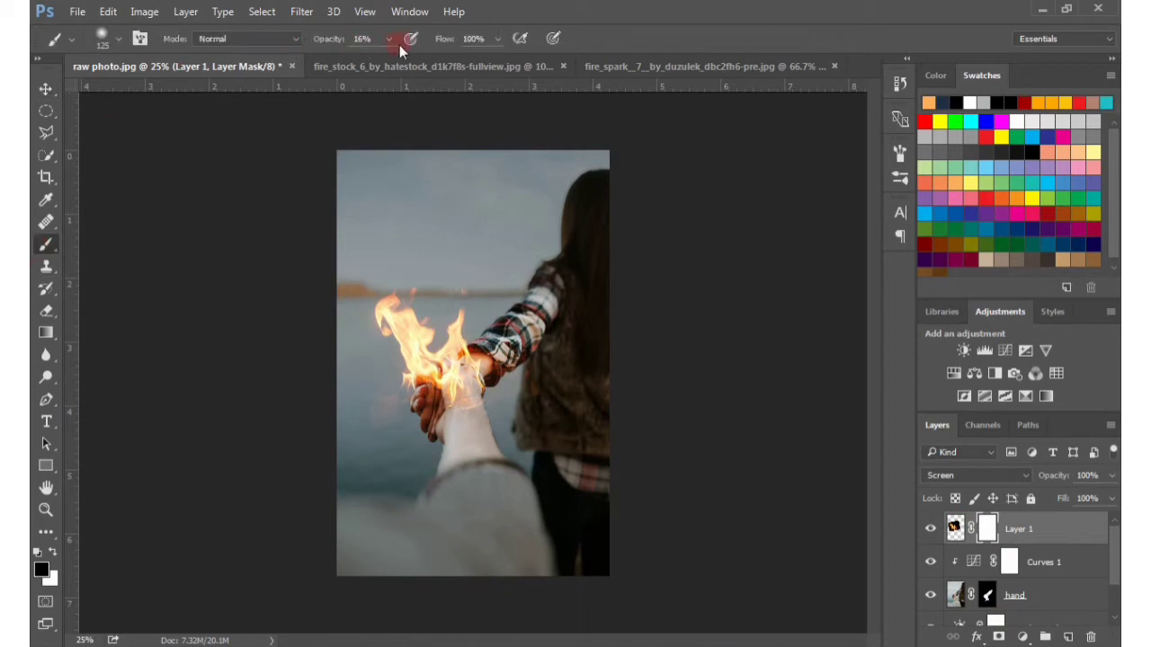
left_click(390, 40)
left_click_drag(388, 62, 477, 69)
left_click(631, 39)
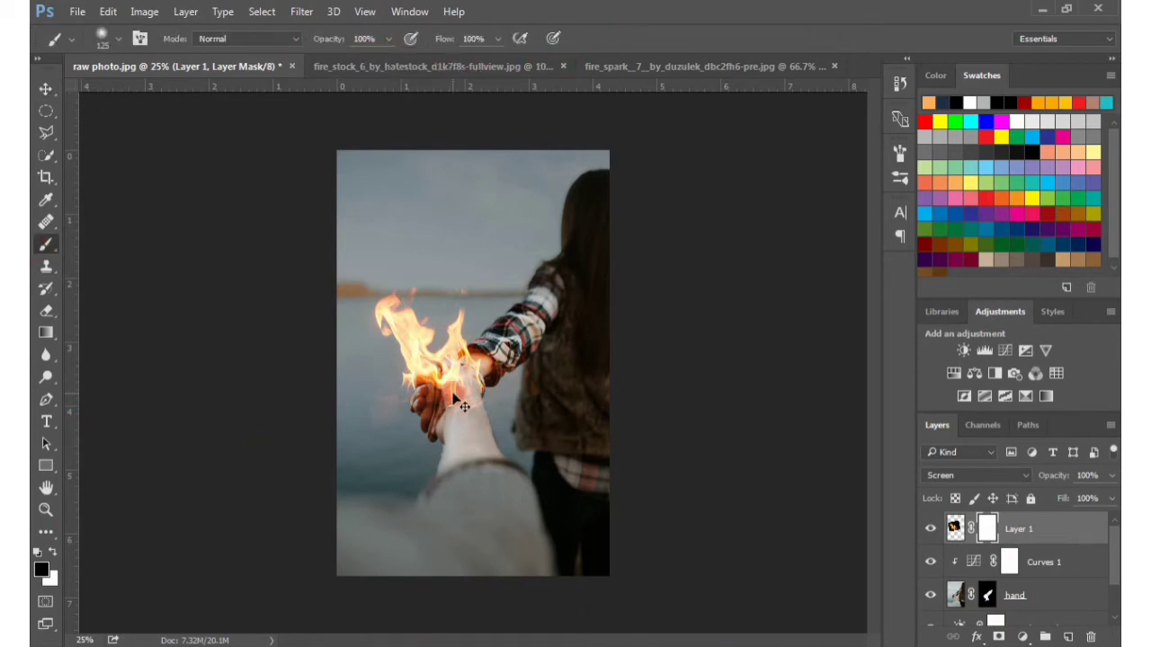
scroll(454, 396, "up", 3)
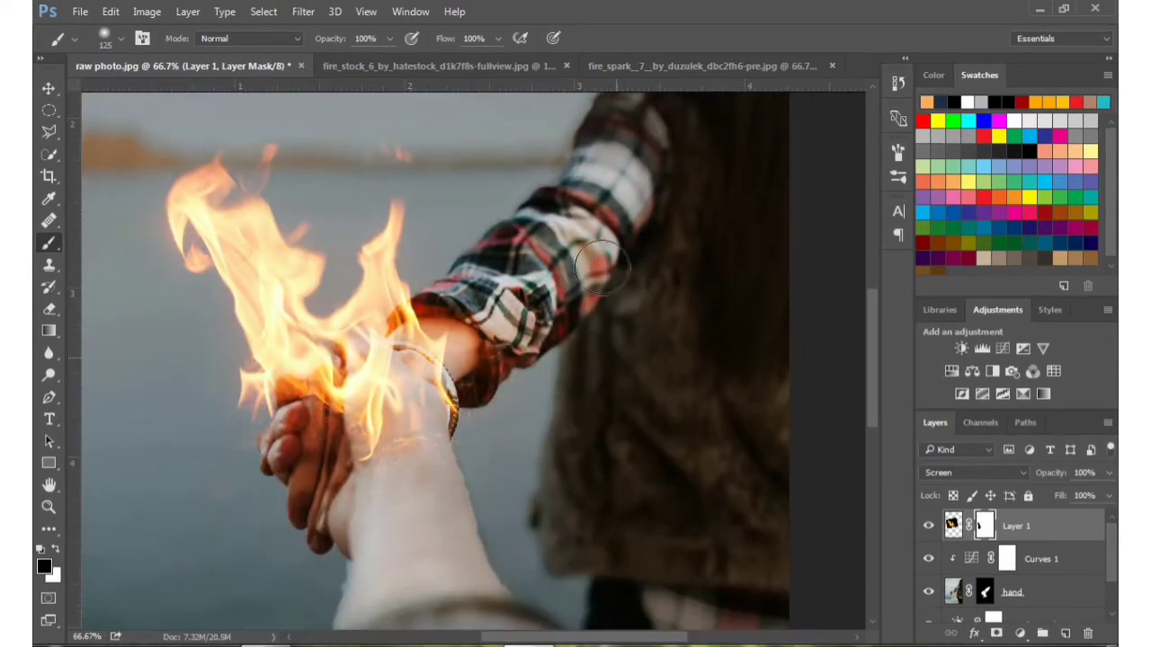
left_click_drag(381, 485, 406, 426)
Lower the brush opacity to 46% with a smaller tip and fade the flame over the back of the hand on the mask
left_click(390, 40)
left_click_drag(393, 62, 355, 62)
left_click(564, 39)
scroll(375, 413, "up", 2)
left_click_drag(396, 319, 524, 277)
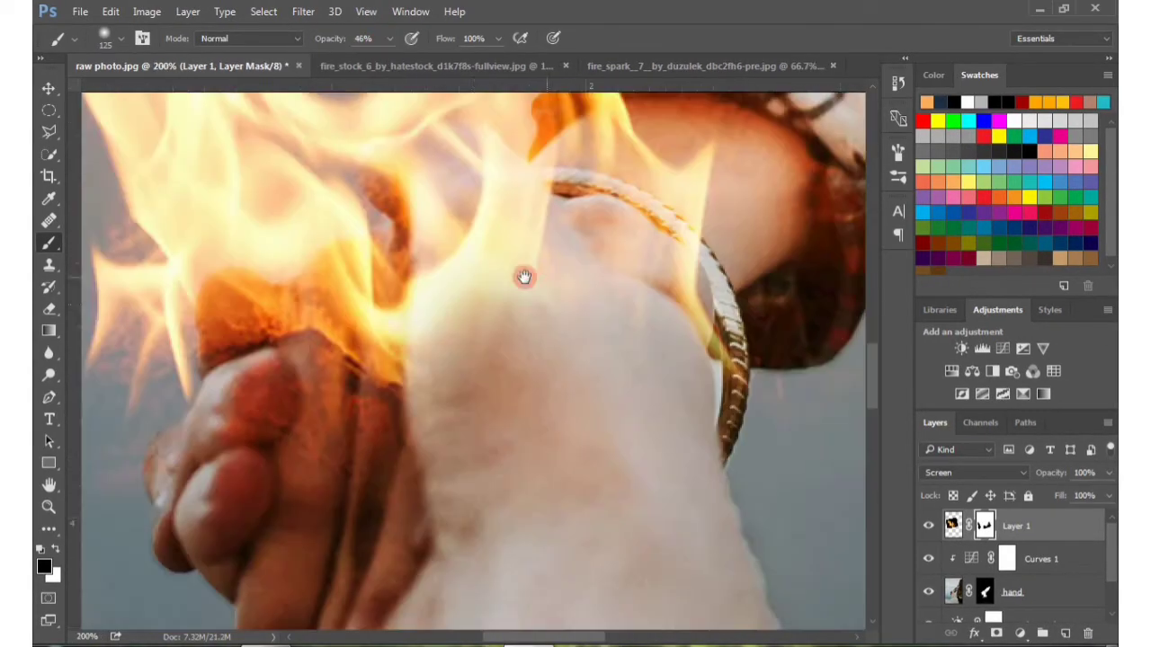
key("bracketleft")
key("bracketleft")
key("bracketleft")
key("bracketleft")
key("bracketleft")
key("bracketleft")
mouse_move(462, 296)
left_mouse_down()
mouse_move(491, 232)
mouse_move(572, 370)
left_mouse_up()
Raise the brush opacity to 72% and mask the flame over the hand and thumb with a 50 px brush
left_click(389, 39)
left_click_drag(390, 62, 412, 62)
left_click(495, 394)
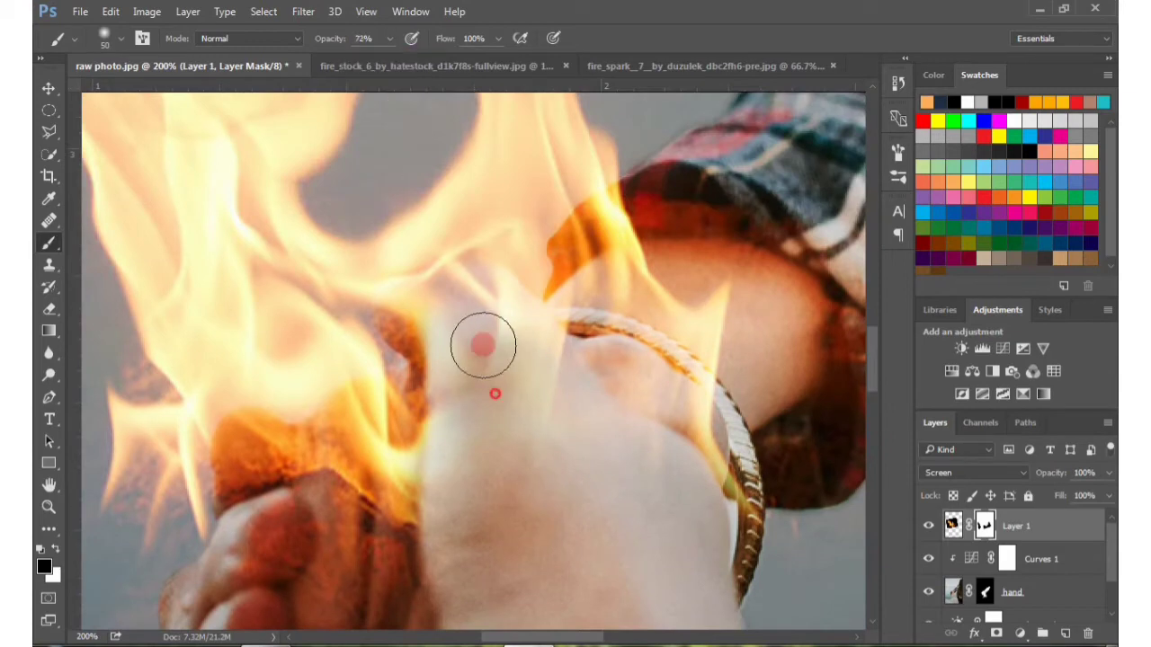
mouse_move(483, 345)
left_mouse_down()
mouse_move(550, 428)
mouse_move(442, 273)
mouse_move(440, 297)
mouse_move(503, 342)
left_mouse_up()
key("ctrl+z")
mouse_move(520, 449)
left_mouse_down()
mouse_move(471, 328)
mouse_move(440, 300)
mouse_move(386, 288)
mouse_move(455, 278)
mouse_move(537, 362)
mouse_move(609, 203)
mouse_move(576, 156)
left_mouse_up()
Mask the flame along the thumb's contour with a 30 px black brush, and restore flame beyond the thumb's edge in white
key("bracketleft")
key("bracketleft")
mouse_move(407, 365)
left_mouse_down()
mouse_move(337, 323)
mouse_move(483, 324)
left_mouse_up()
mouse_move(477, 252)
left_mouse_down()
mouse_move(480, 506)
mouse_move(372, 443)
left_mouse_up()
mouse_move(559, 392)
left_mouse_down()
mouse_move(610, 411)
mouse_move(576, 387)
mouse_move(489, 375)
left_mouse_up()
key("x")
left_click_drag(427, 212, 374, 247)
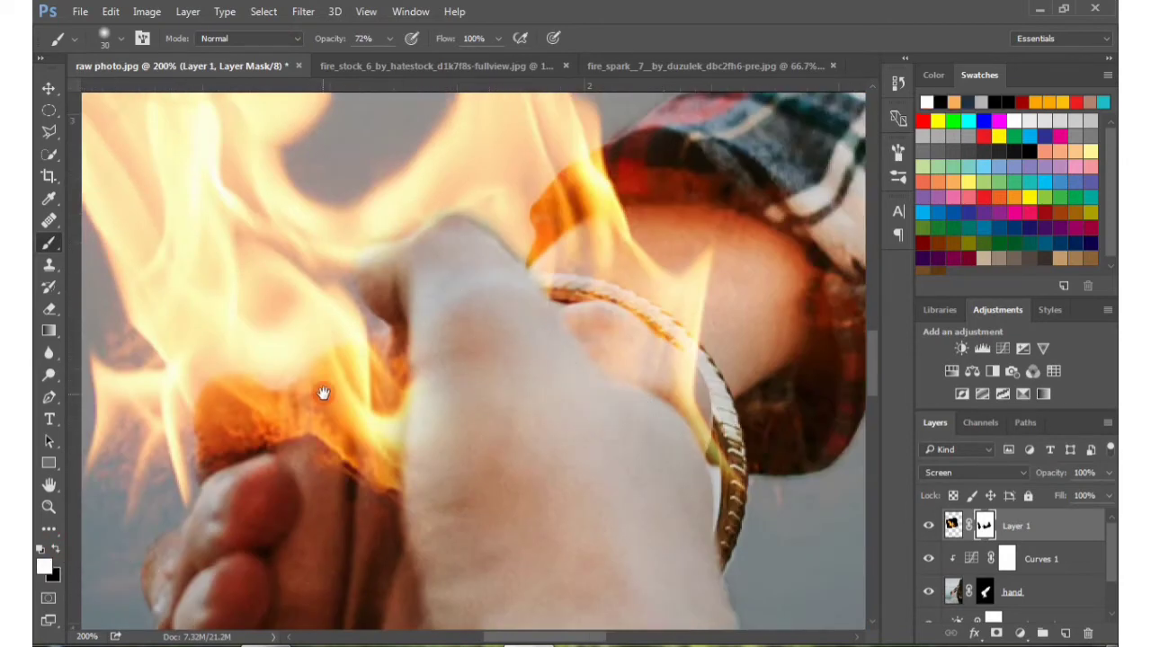
Set the brush opacity to 87% and paint black on the flame mask around the tip of the thumb
left_click_drag(324, 393, 411, 383)
left_click(389, 38)
left_click_drag(390, 60, 405, 59)
left_click_drag(571, 344, 550, 261)
key("ctrl+z")
key("x")
left_click_drag(478, 274, 464, 264)
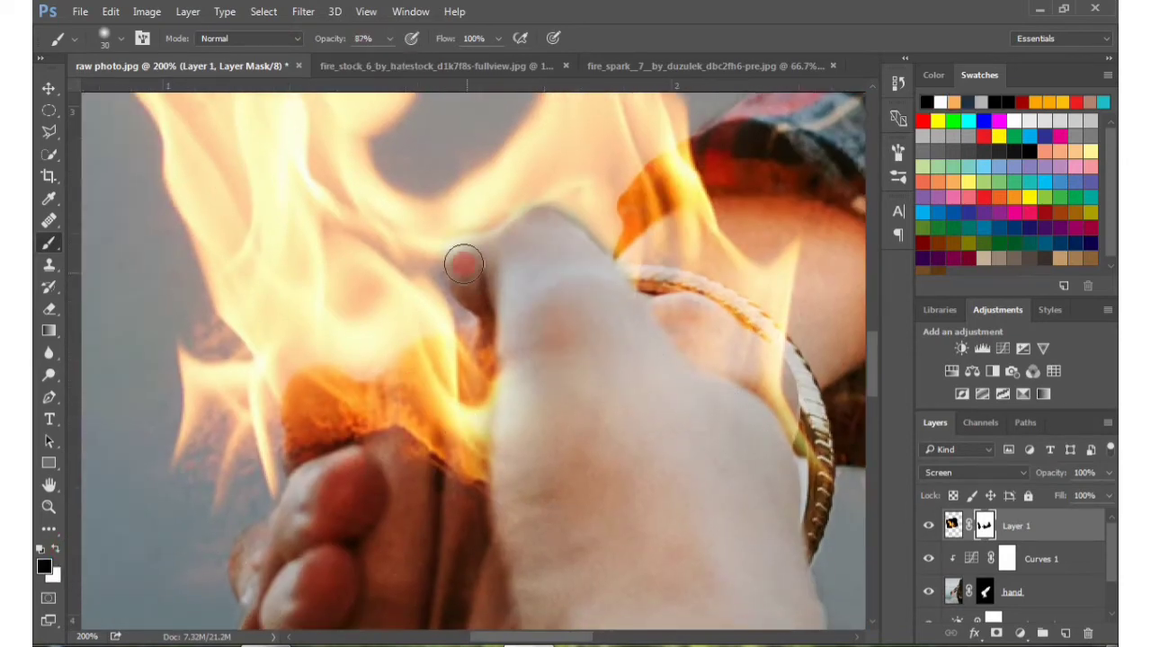
key("ctrl+minus")
key("ctrl+minus")
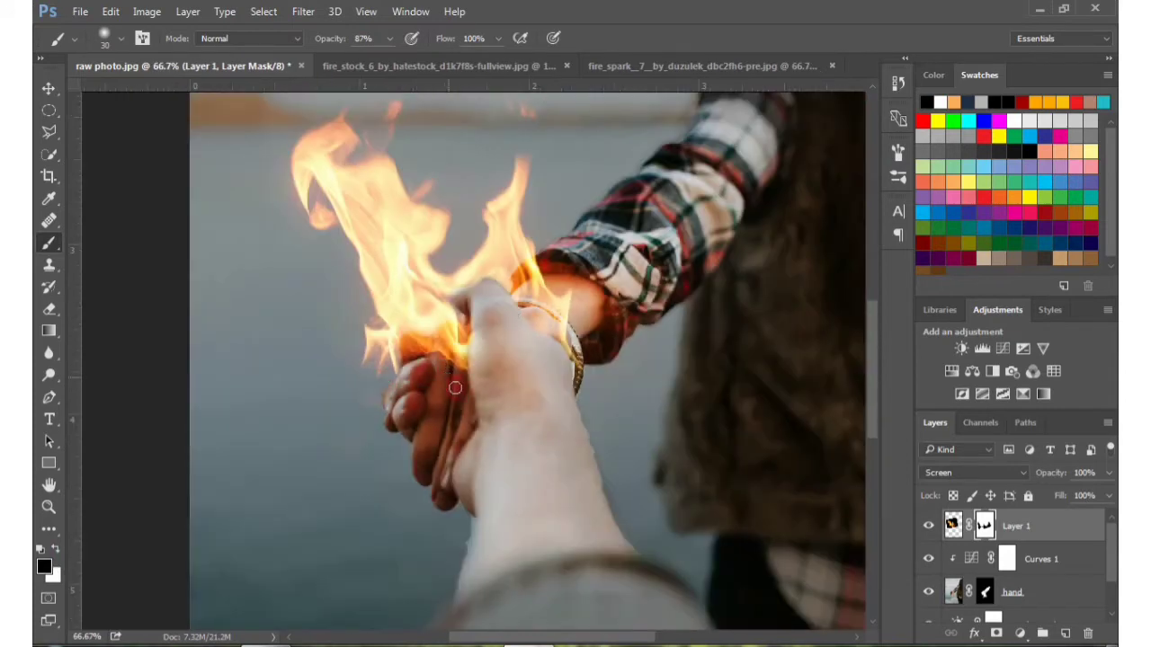
left_click_drag(559, 310, 529, 397)
key("ctrl+minus")
key("ctrl+minus")
Paint black with a 60 to 70 px brush to remove flame haze around the cuff and hands, and compare with the flame hidden
key("ctrl+plus")
key("ctrl+plus")
key("ctrl+plus")
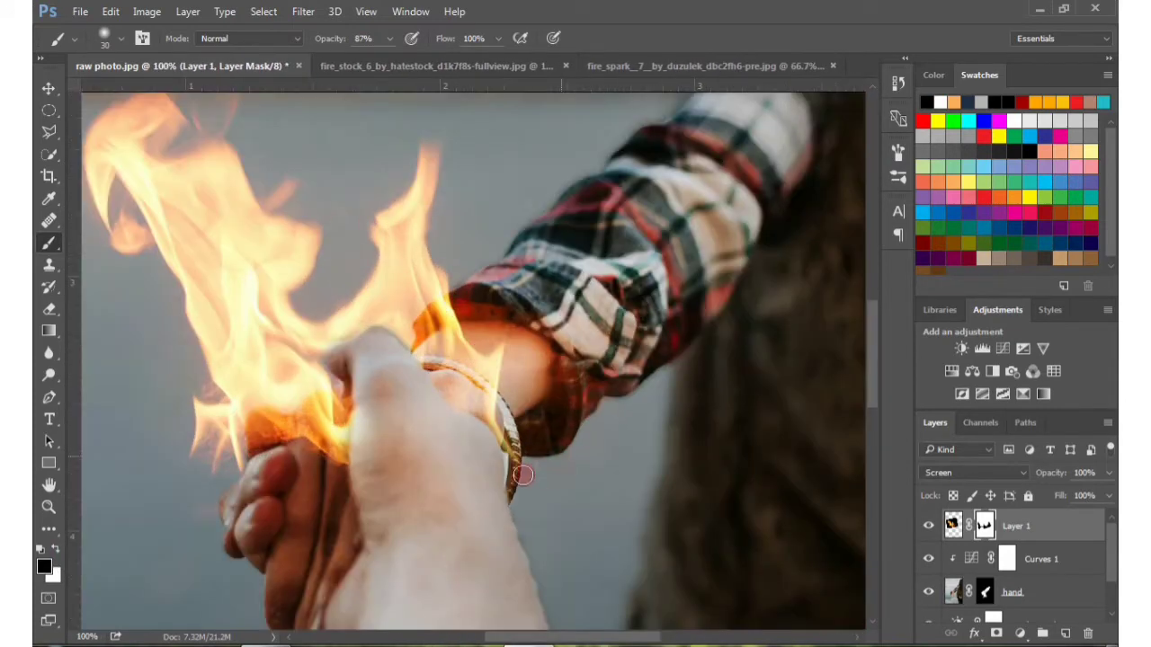
key("bracketright")
key("bracketright")
key("bracketright")
mouse_move(570, 344)
left_mouse_down()
mouse_move(512, 326)
mouse_move(582, 343)
left_mouse_up()
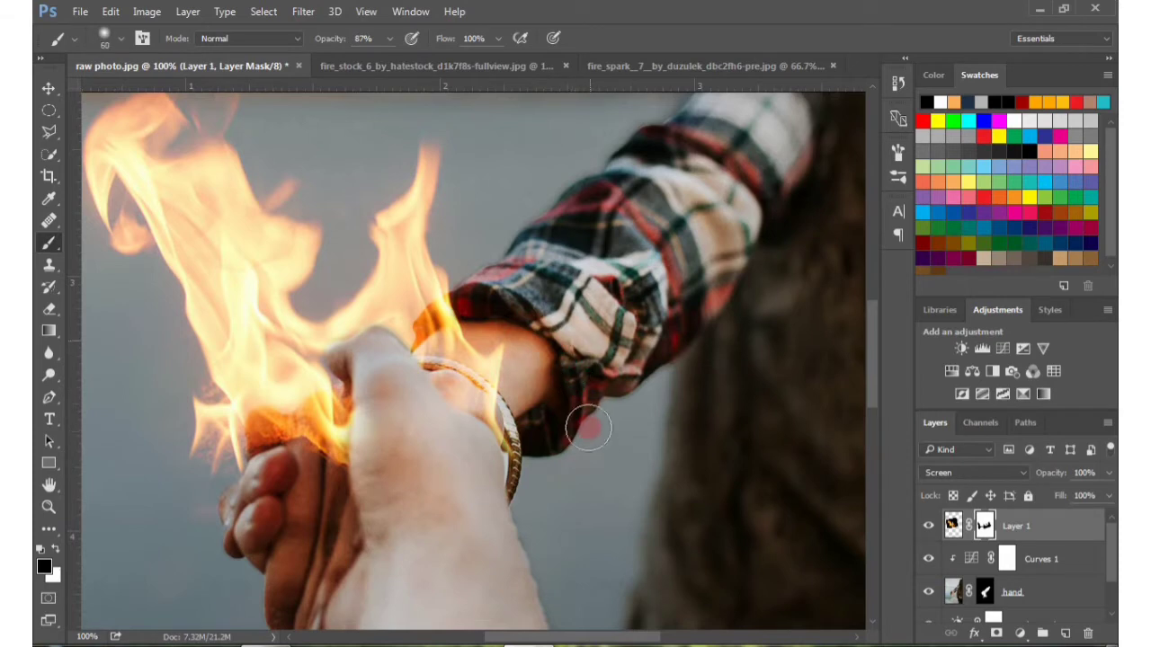
left_click_drag(588, 428, 491, 315)
mouse_move(517, 218)
left_mouse_down()
mouse_move(513, 372)
mouse_move(636, 149)
left_mouse_up()
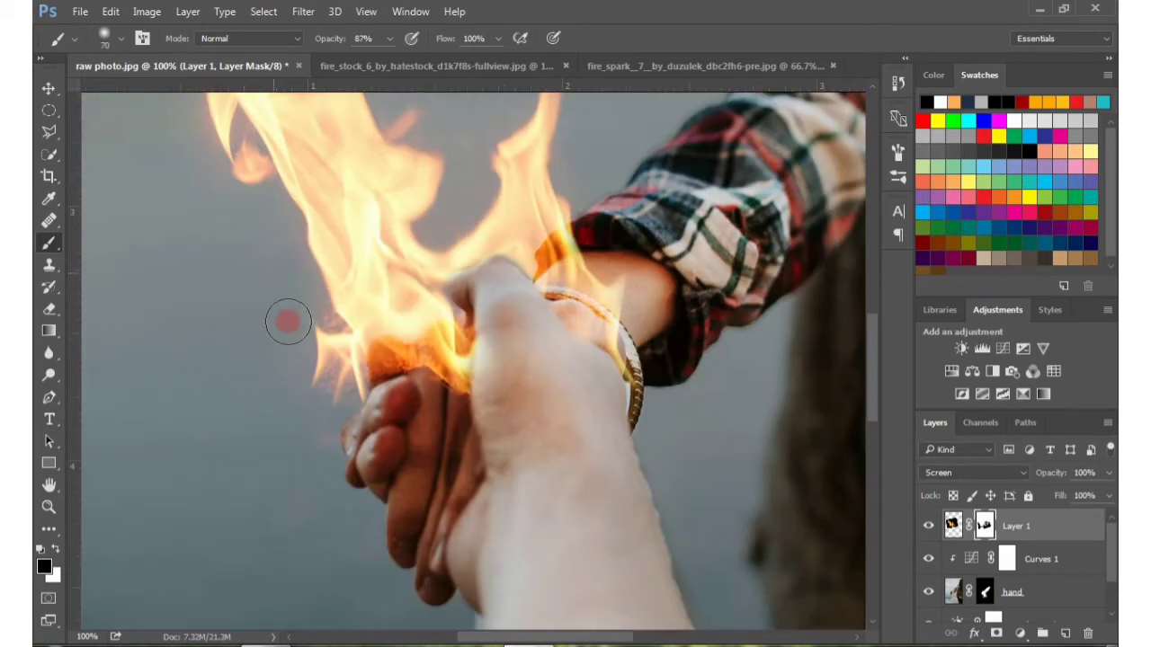
key("ctrl+minus")
key("ctrl+minus")
key("ctrl+minus")
key("ctrl+minus")
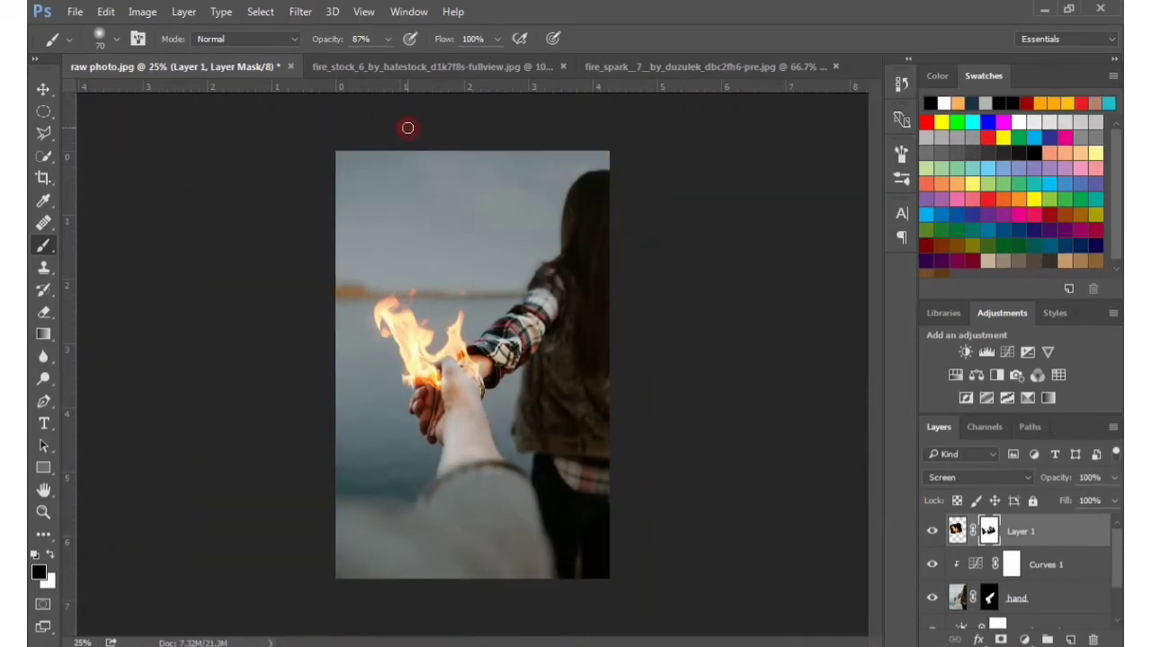
left_click(931, 530)
left_click(931, 531)
left_click(930, 530)
left_click(931, 531)
Add a Color Balance adjustment clipped to the hand layer and place it above Curves 1
left_click(1047, 600)
left_click(1026, 640)
left_click(1016, 454)
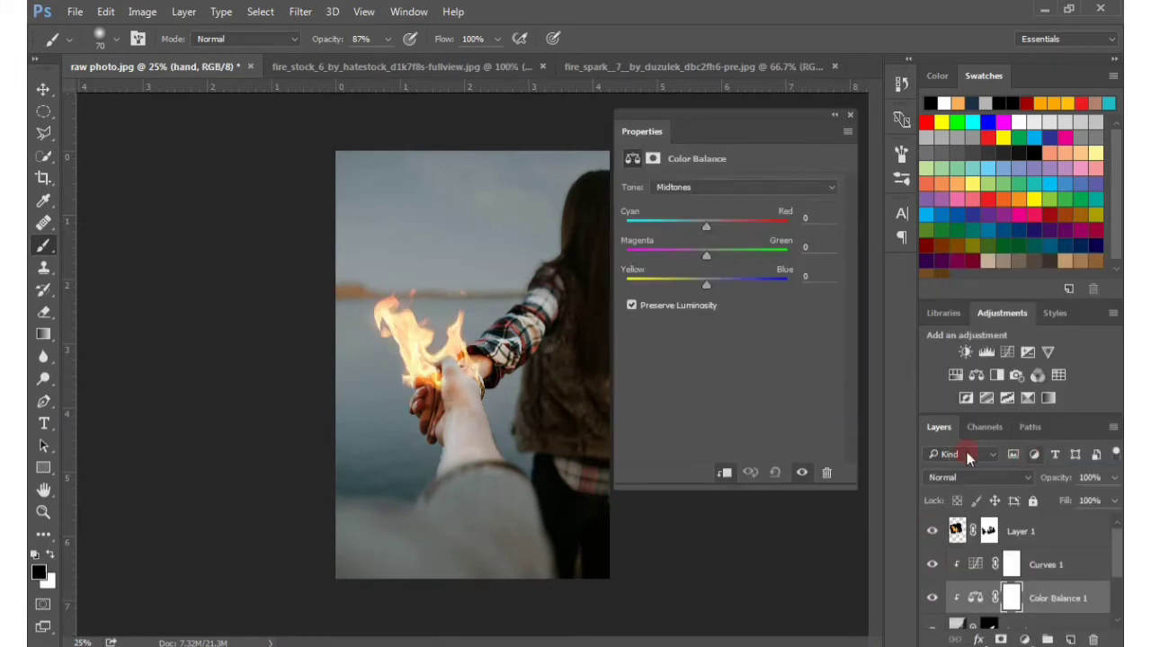
left_click_drag(1058, 600, 1057, 564)
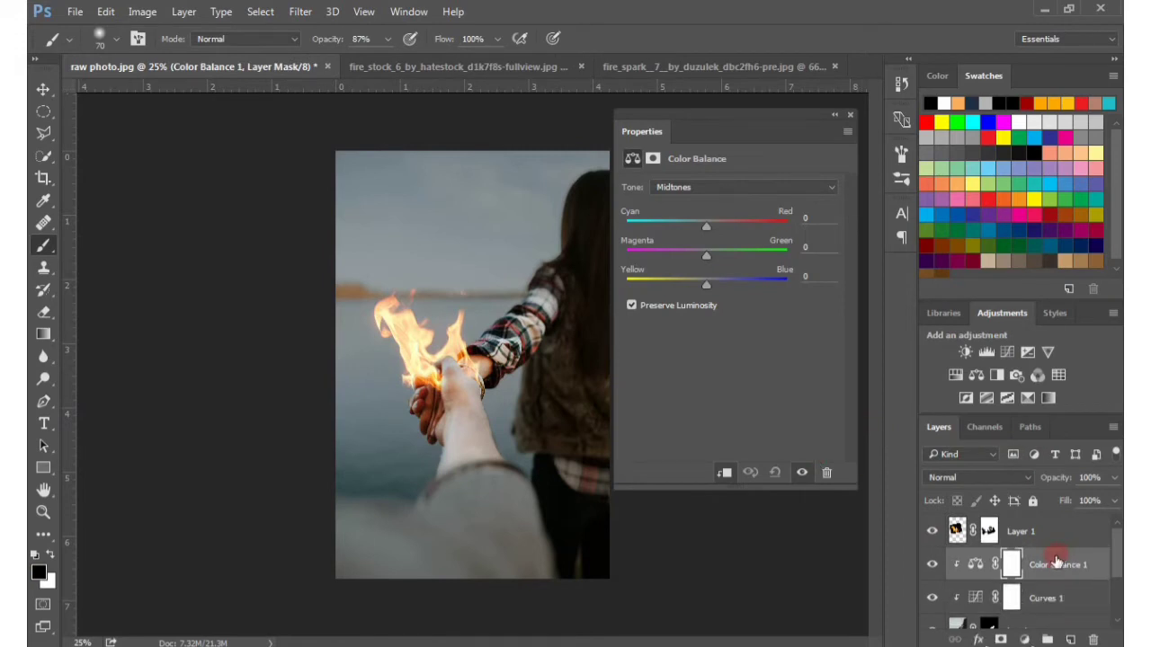
Set the Color Balance shadows to -4 toward magenta and -7 toward yellow
left_click(721, 186)
left_click(710, 198)
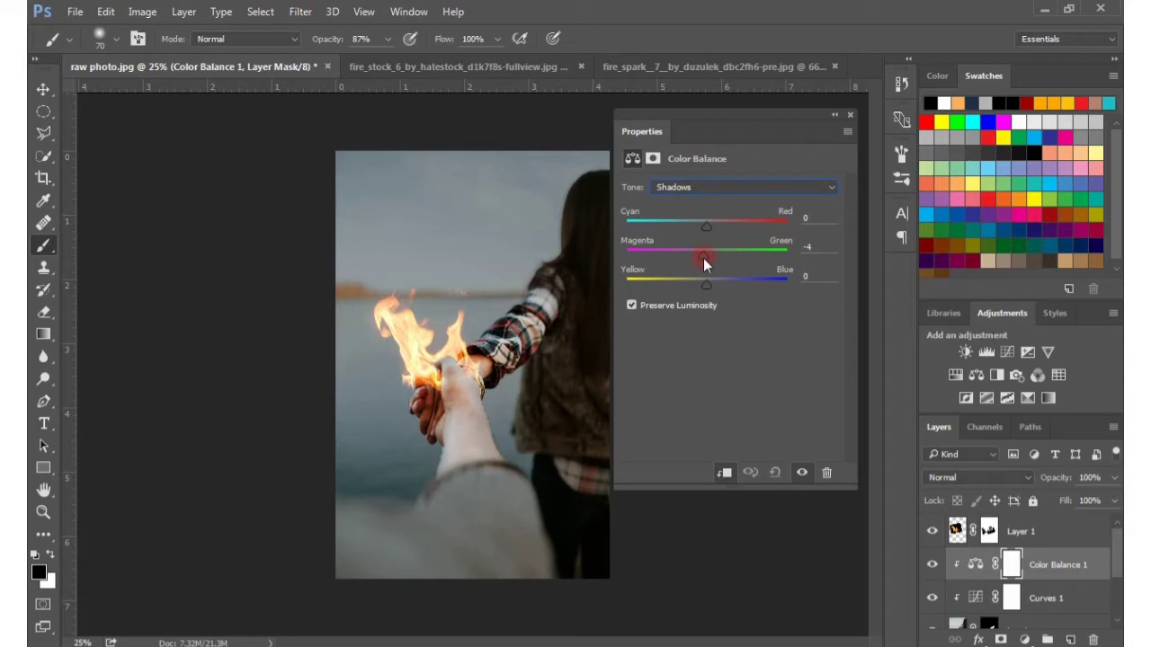
mouse_move(706, 284)
left_mouse_down()
mouse_move(670, 281)
mouse_move(770, 285)
mouse_move(688, 282)
mouse_move(702, 286)
left_mouse_up()
Shift the Color Balance midtones toward yellow, to about -30
left_click(688, 188)
left_click(689, 220)
left_click_drag(690, 286, 662, 286)
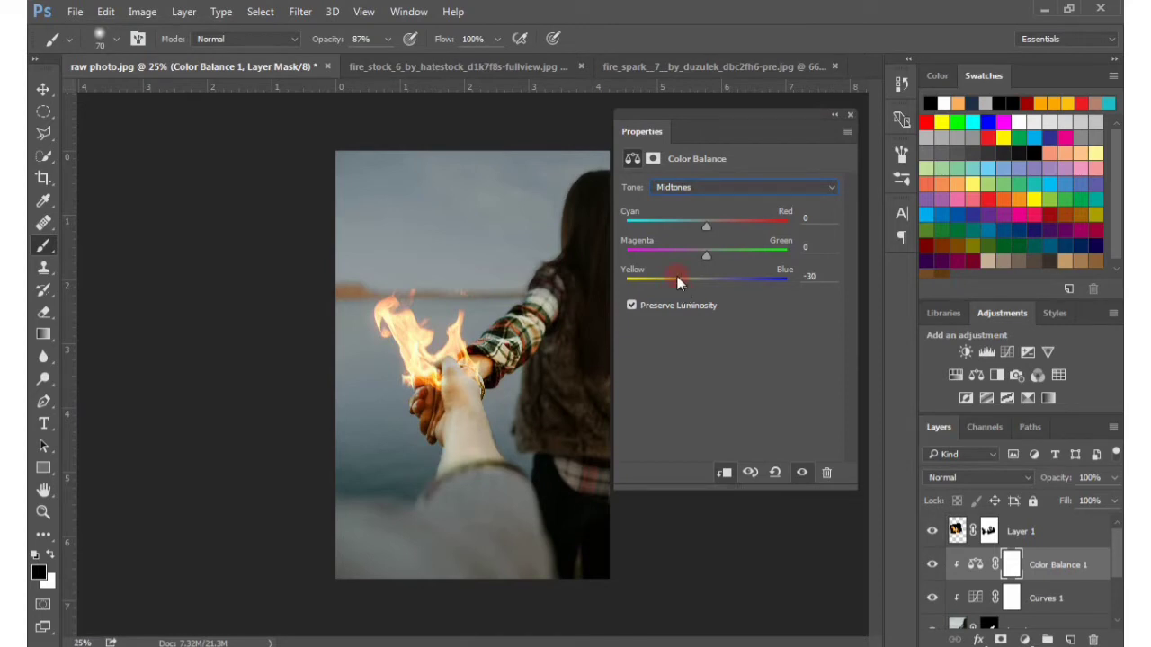
Set the Color Balance highlights to red +34, magenta -13 and yellow -24, and compare with the adjustment hidden and shown
left_click(795, 189)
left_click(704, 219)
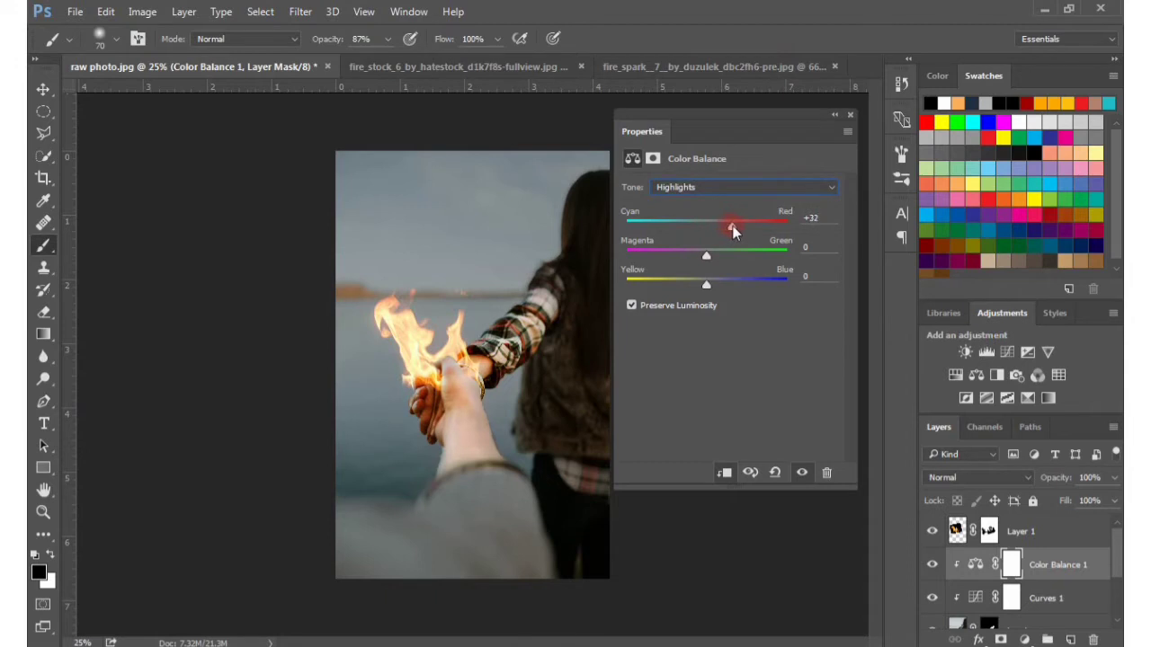
left_click_drag(691, 267, 695, 261)
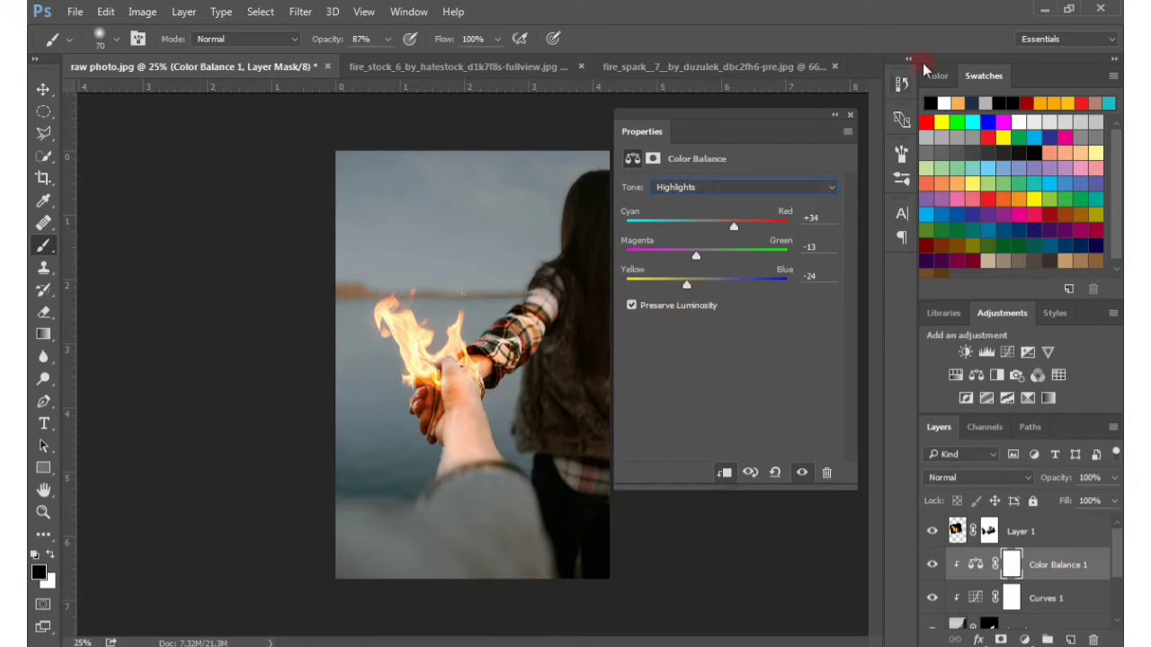
left_click(851, 117)
left_click(934, 567)
left_click(933, 567)
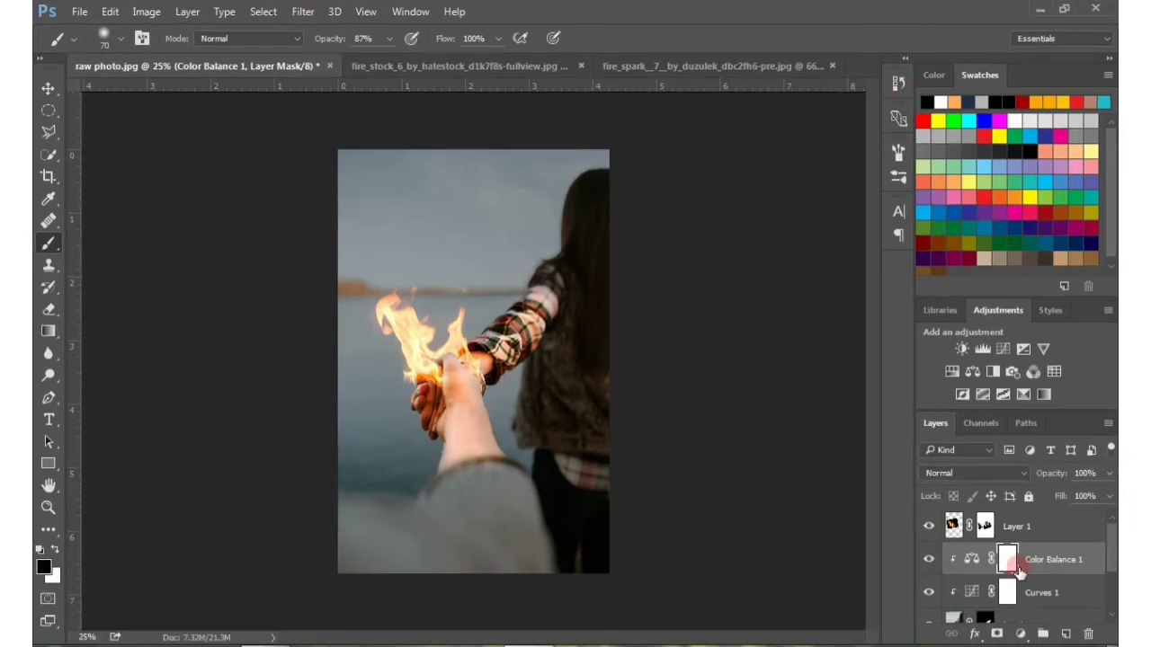
Invert the Color Balance mask to black and paint white at 18% brush opacity over the fingers, hand, wrist and plaid cuff
key("ctrl+i")
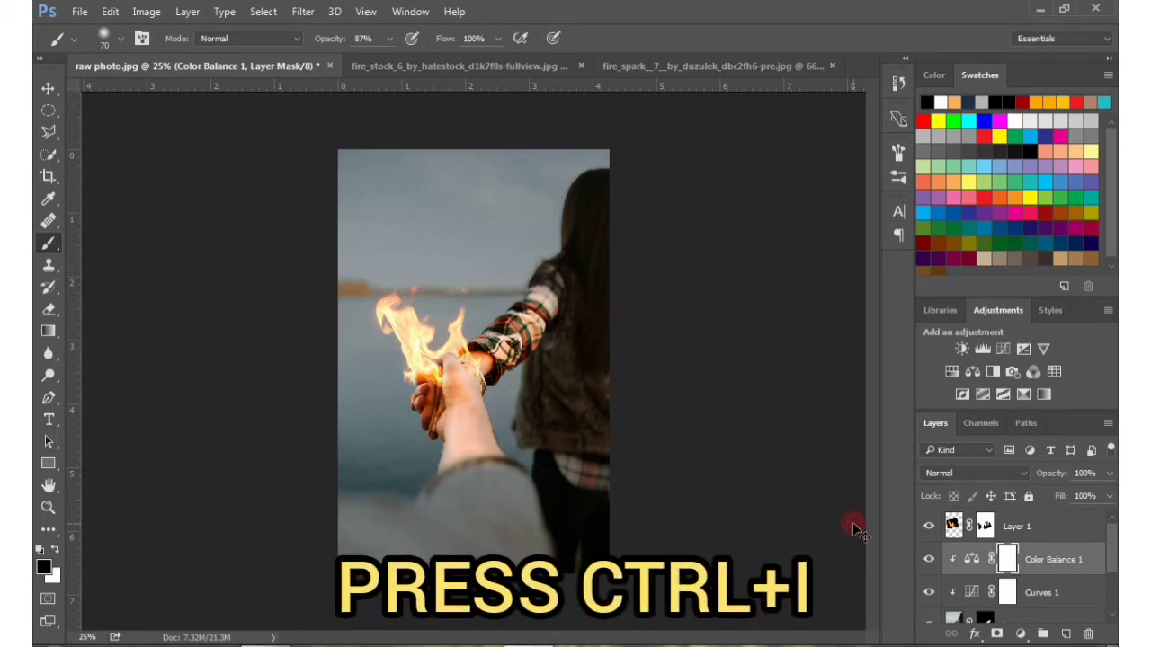
key("ctrl+i")
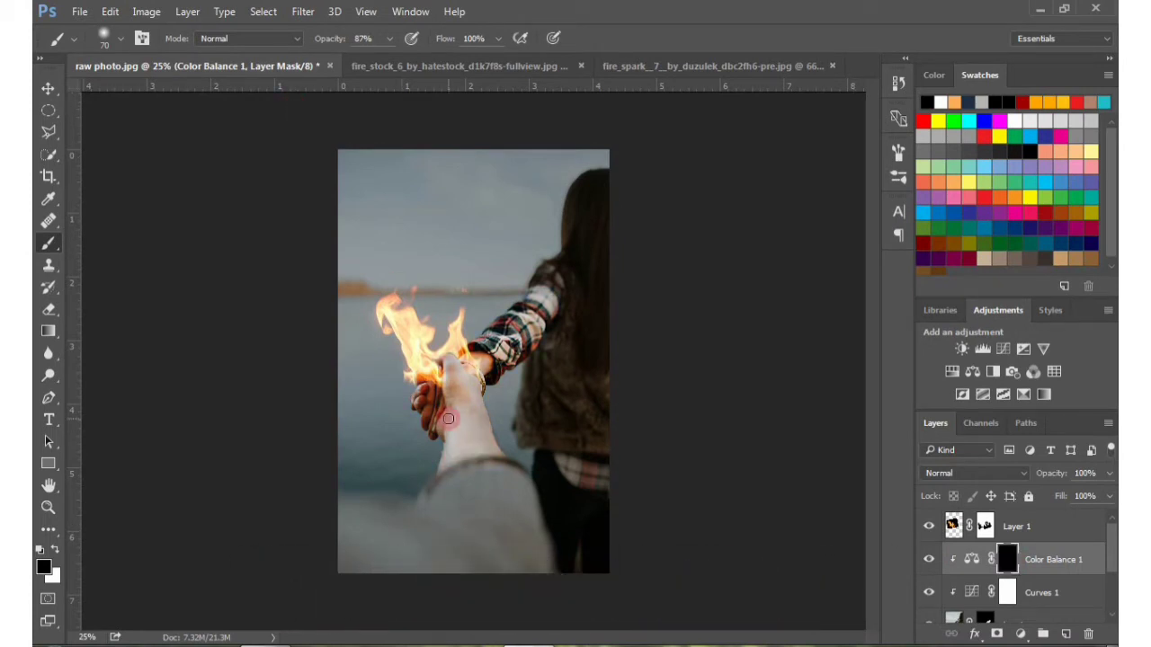
key("ctrl+plus")
left_click(389, 38)
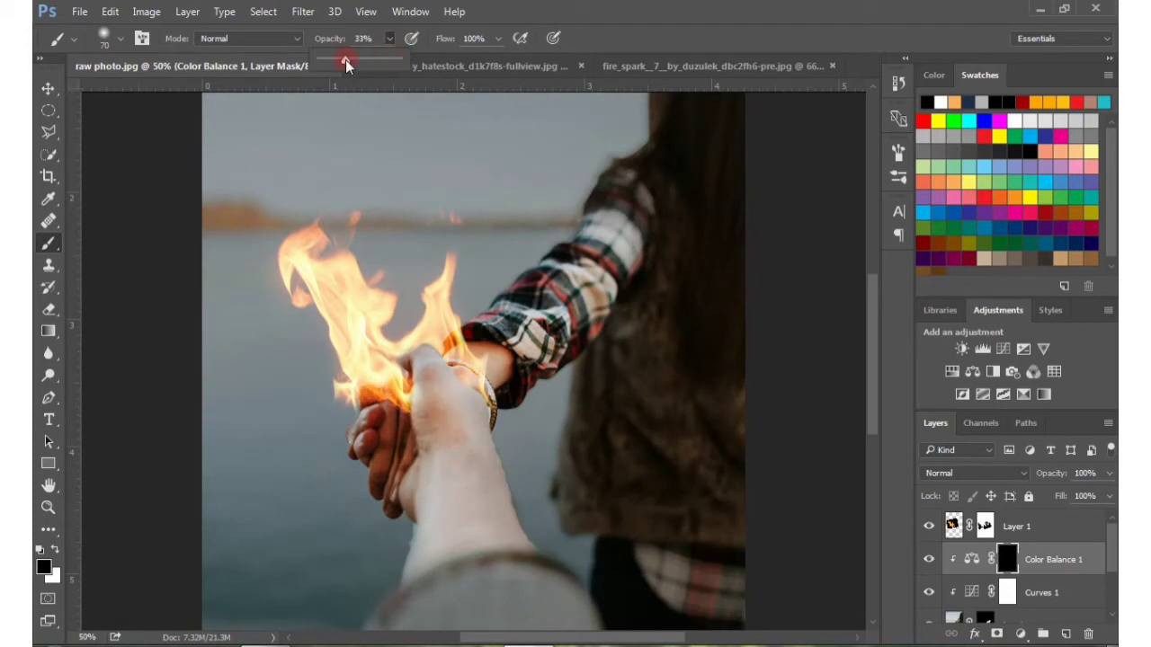
key("x")
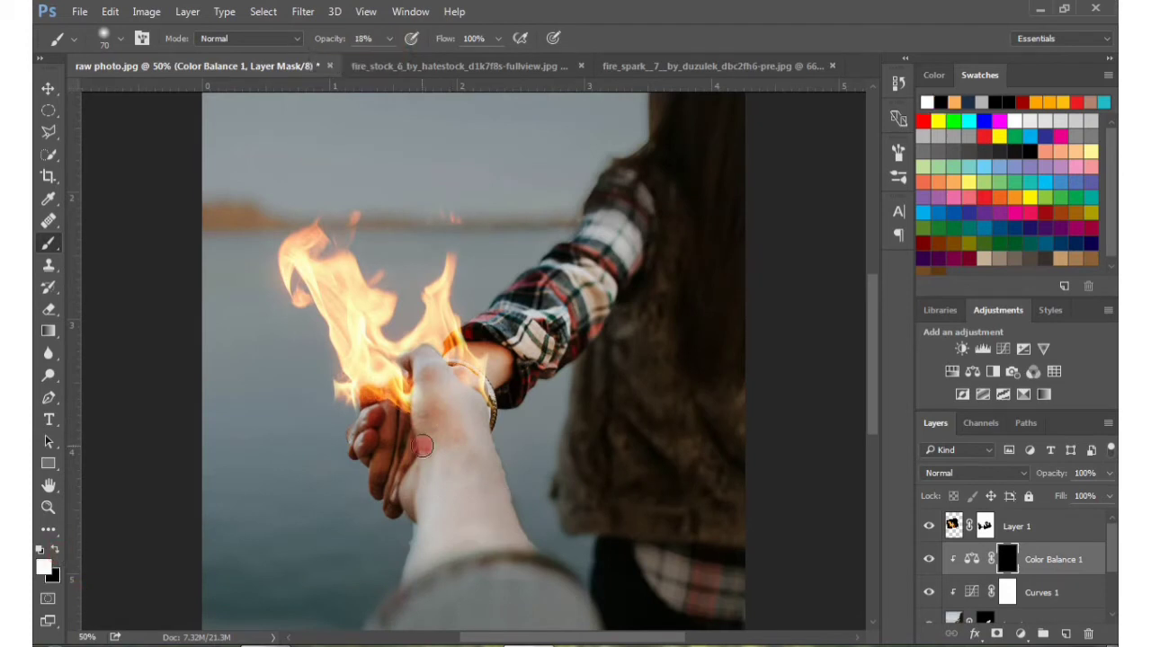
key("ctrl+plus")
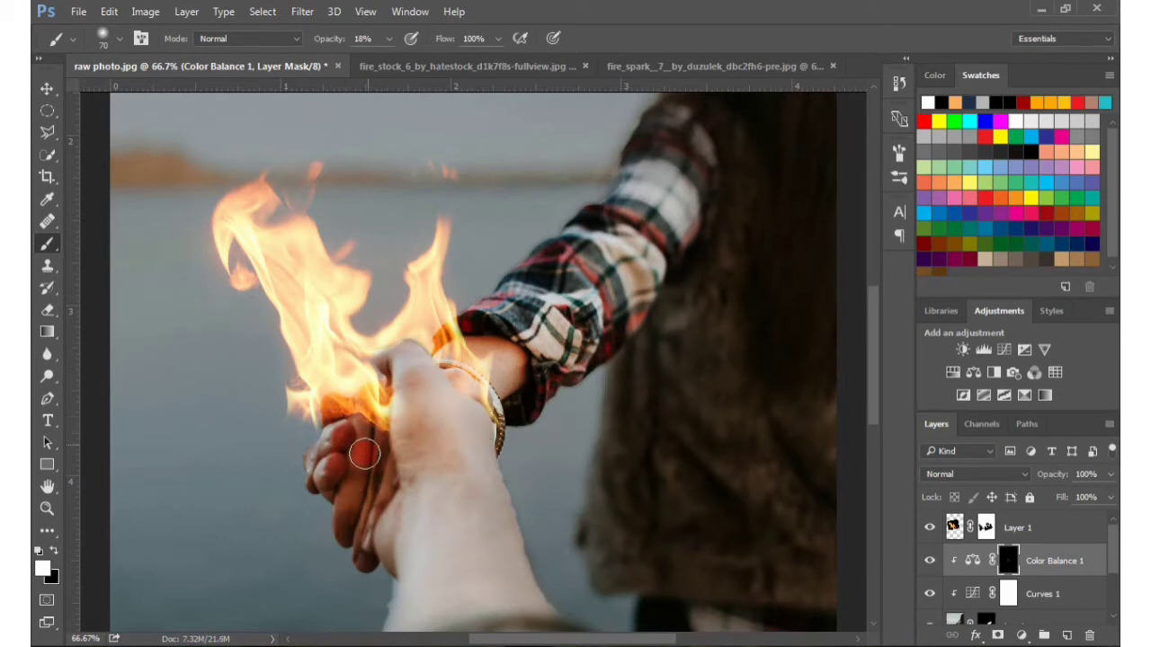
mouse_move(369, 558)
left_mouse_down()
mouse_move(440, 385)
mouse_move(504, 361)
left_mouse_up()
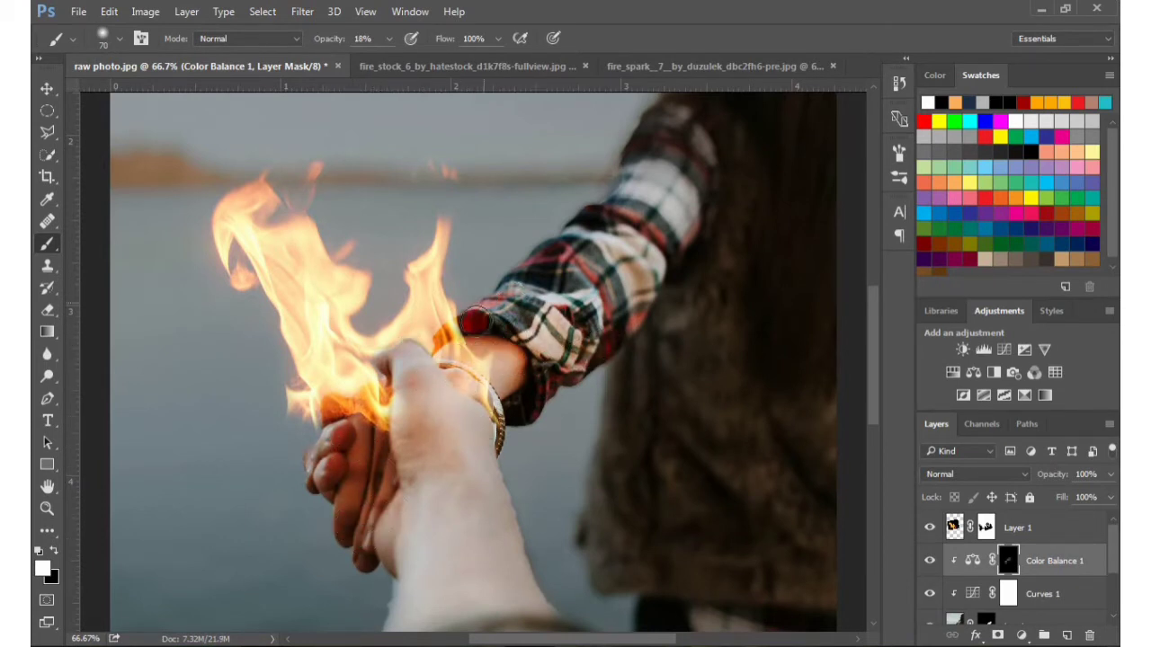
left_click_drag(437, 396, 425, 245)
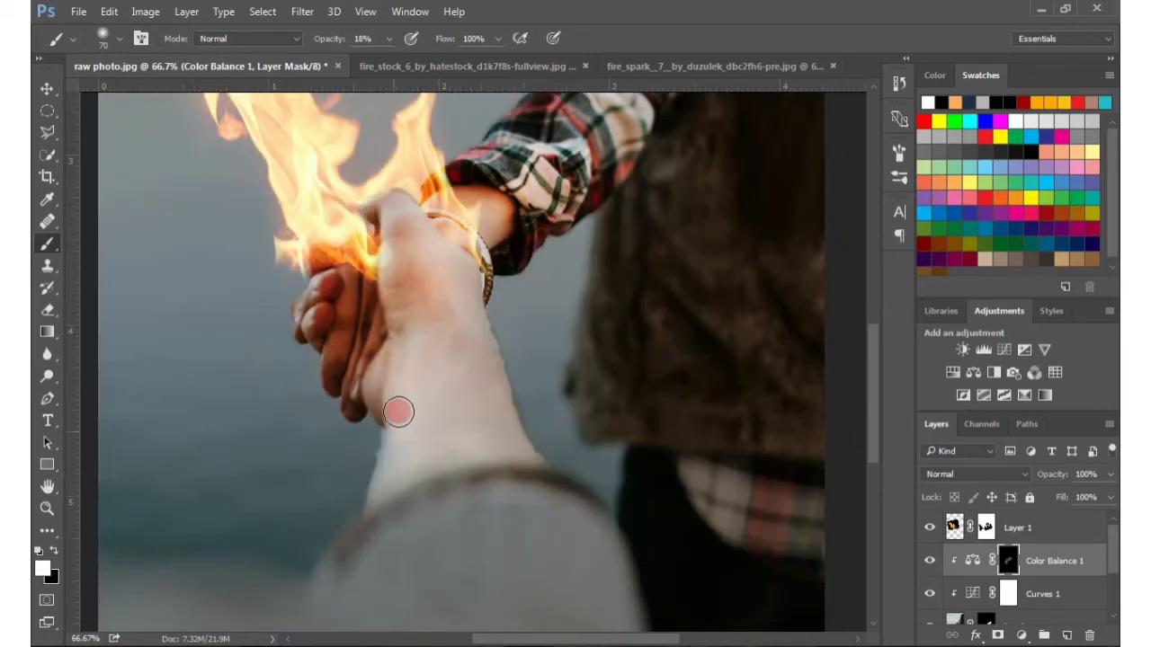
left_click_drag(455, 237, 430, 352)
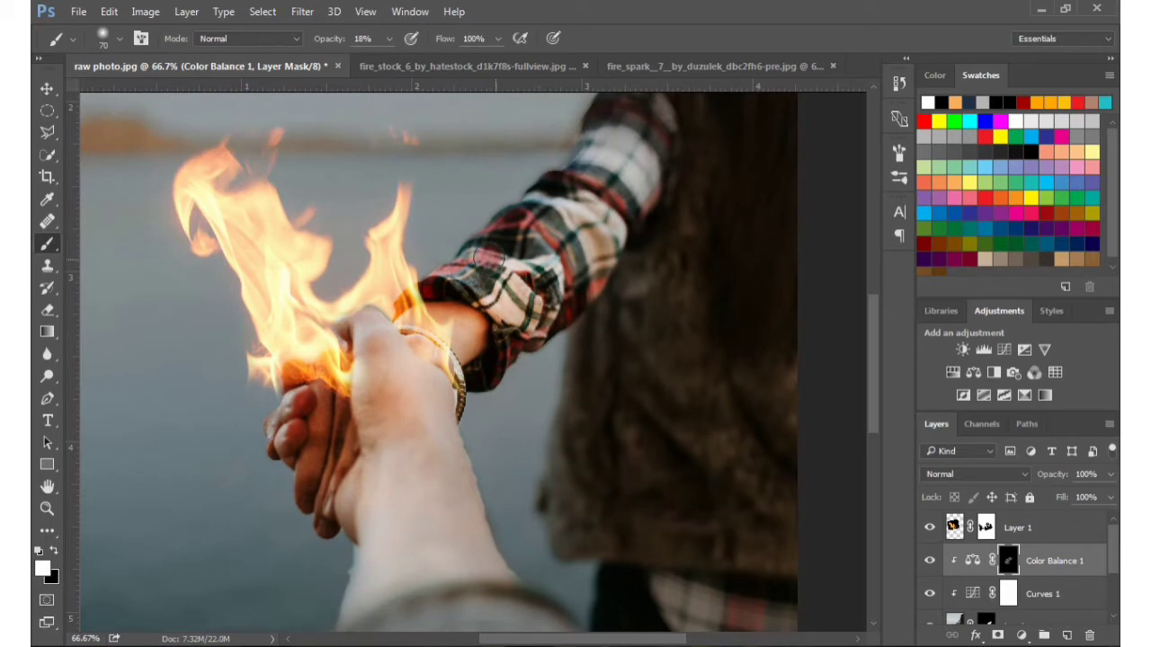
Lower the brush opacity to 9%, paint more white over the arm and sleeve on the Color Balance mask, and compare the adjustment hidden and shown
mouse_move(388, 39)
left_mouse_down()
mouse_move(382, 59)
mouse_move(372, 56)
left_mouse_up()
left_click(626, 171)
left_click_drag(538, 249, 533, 133)
left_click_drag(527, 477, 365, 534)
key("ctrl+minus")
key("ctrl+minus")
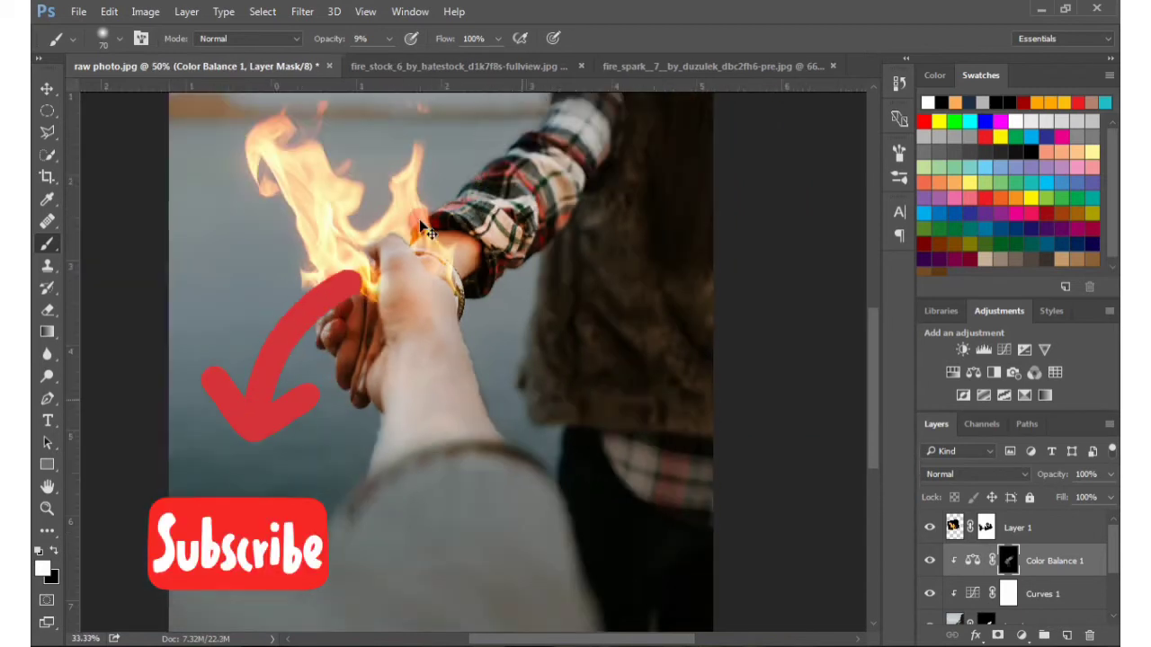
left_click(932, 560)
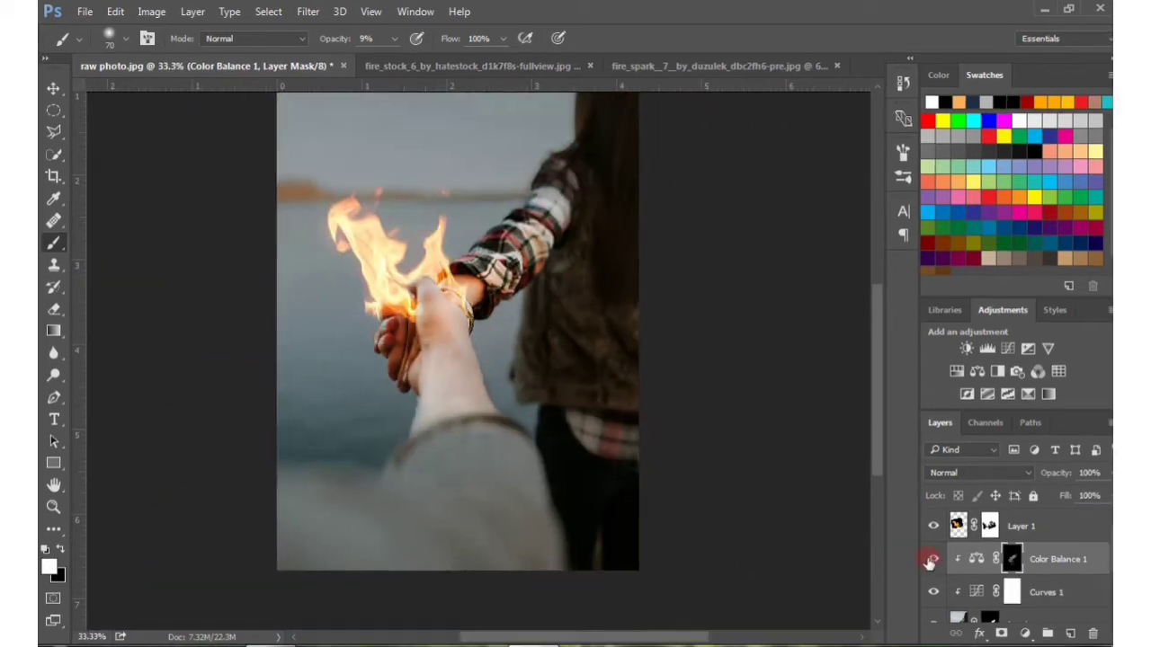
left_click(931, 560)
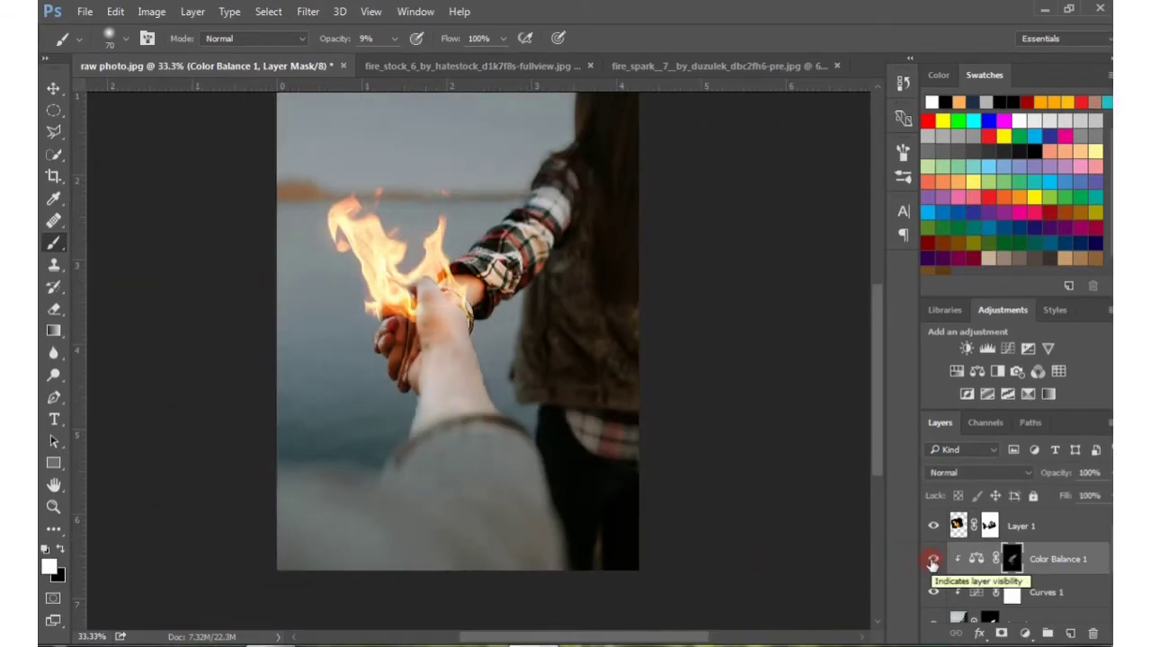
Add a new layer above the Color Balance adjustment and clip it to the layers below
left_click(1070, 634)
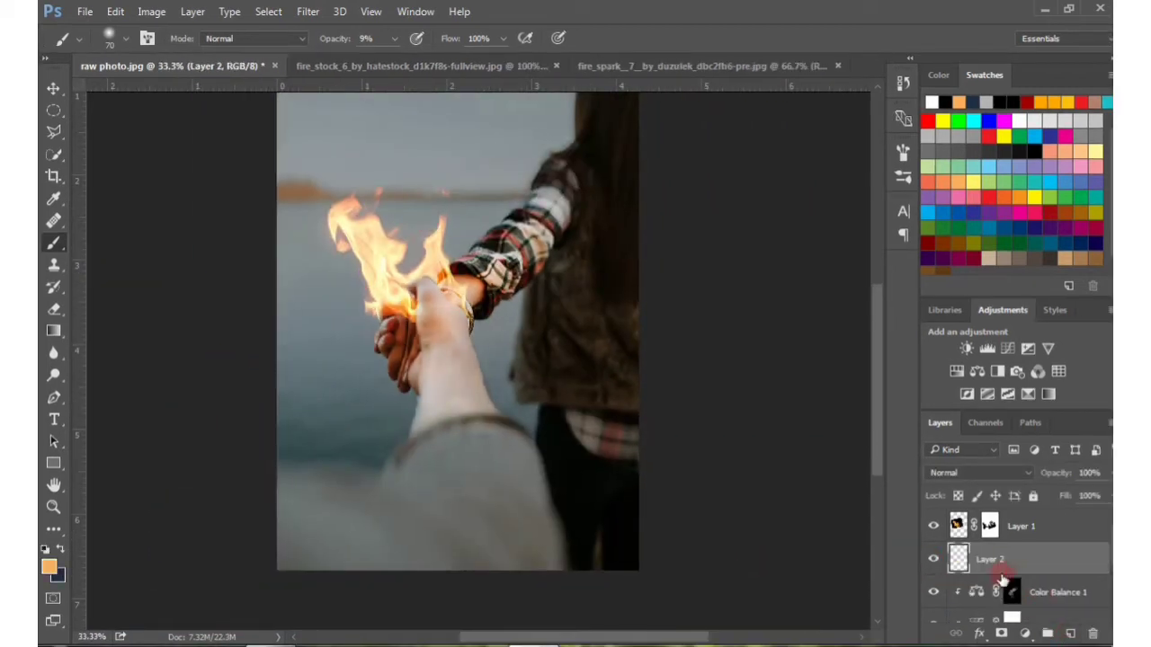
right_click(985, 557)
left_click(825, 291)
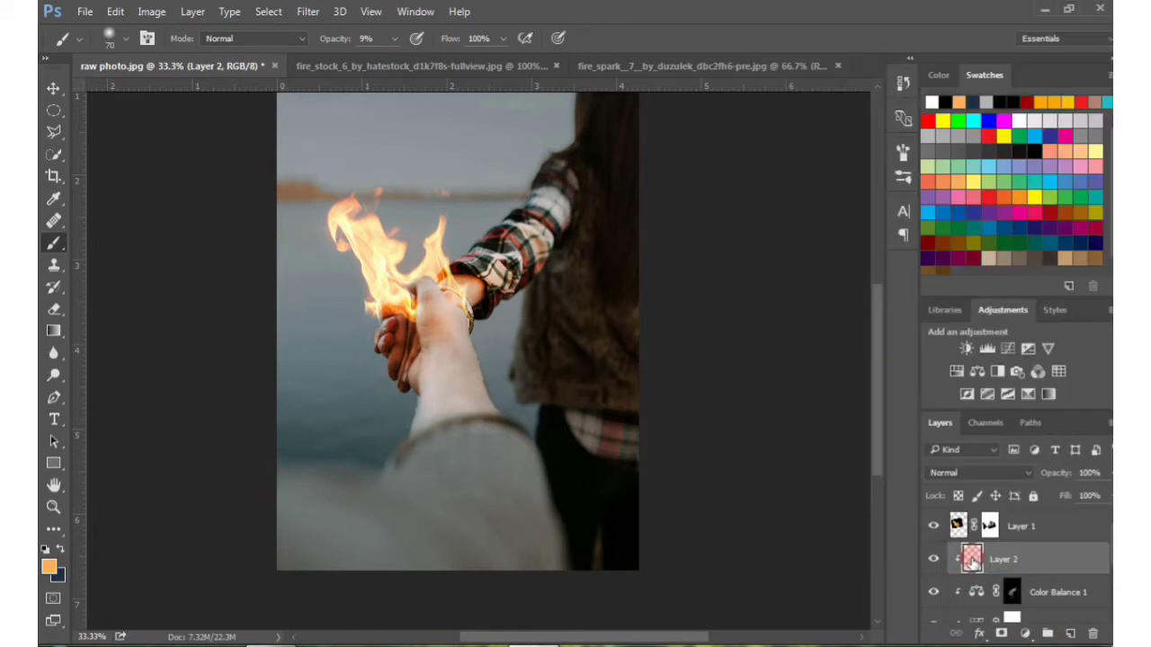
Set the foreground colour to #ffc64f and the new clipped layer's blend mode to Overlay
left_click(51, 568)
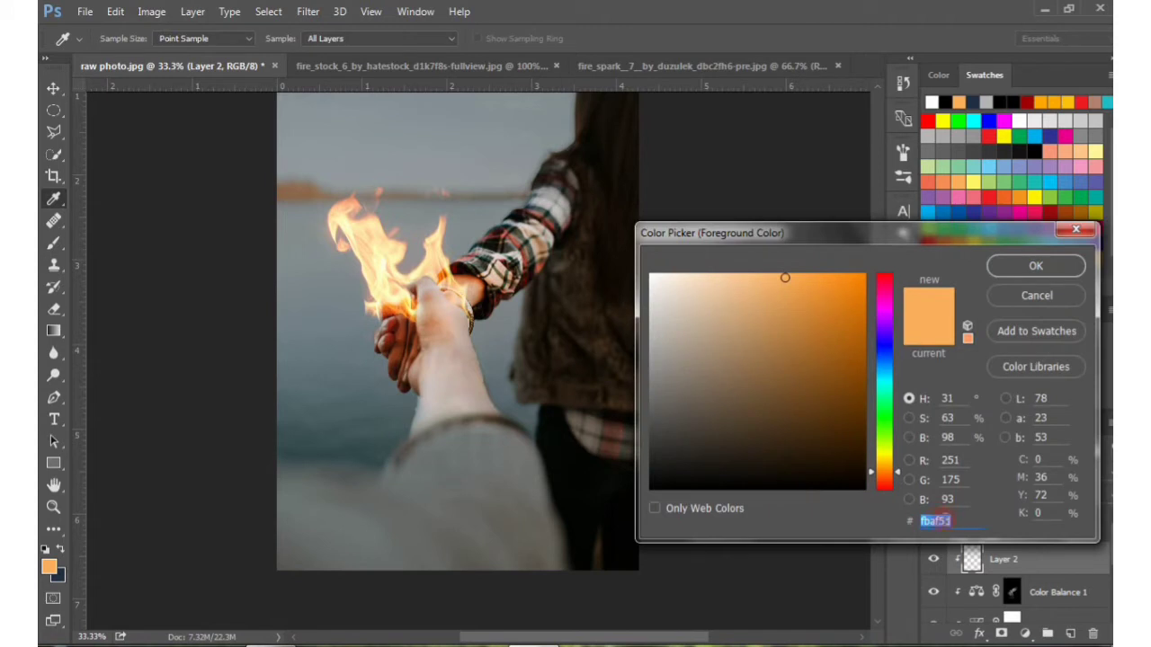
type("ffc64f")
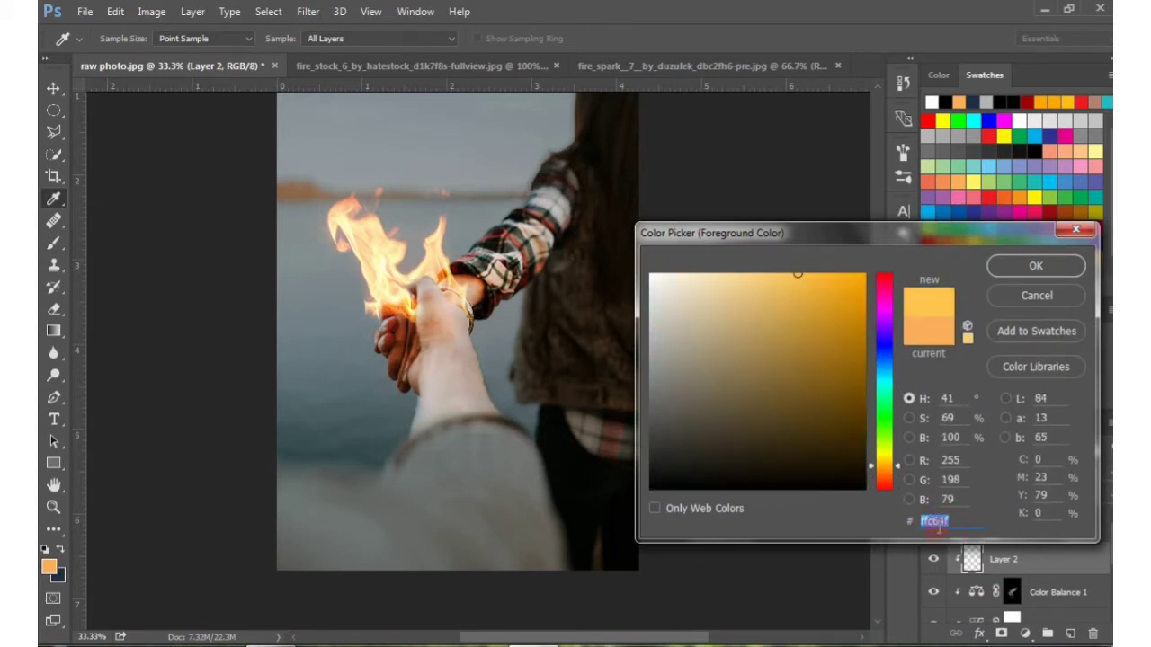
left_click(1022, 275)
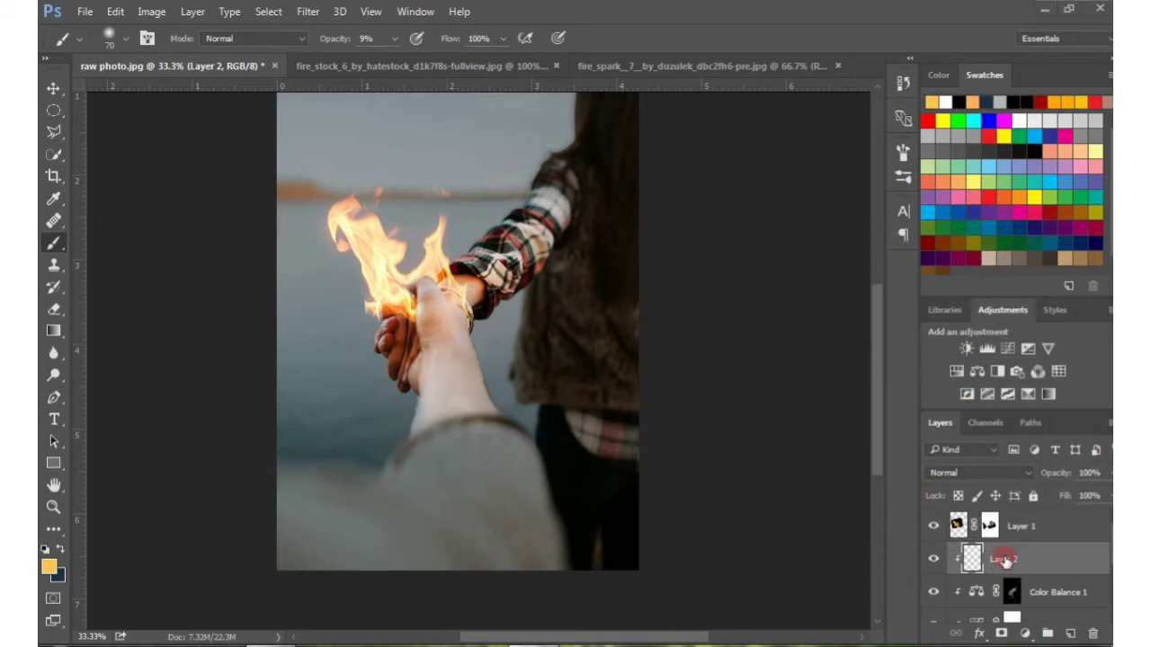
left_click(963, 472)
left_click(953, 296)
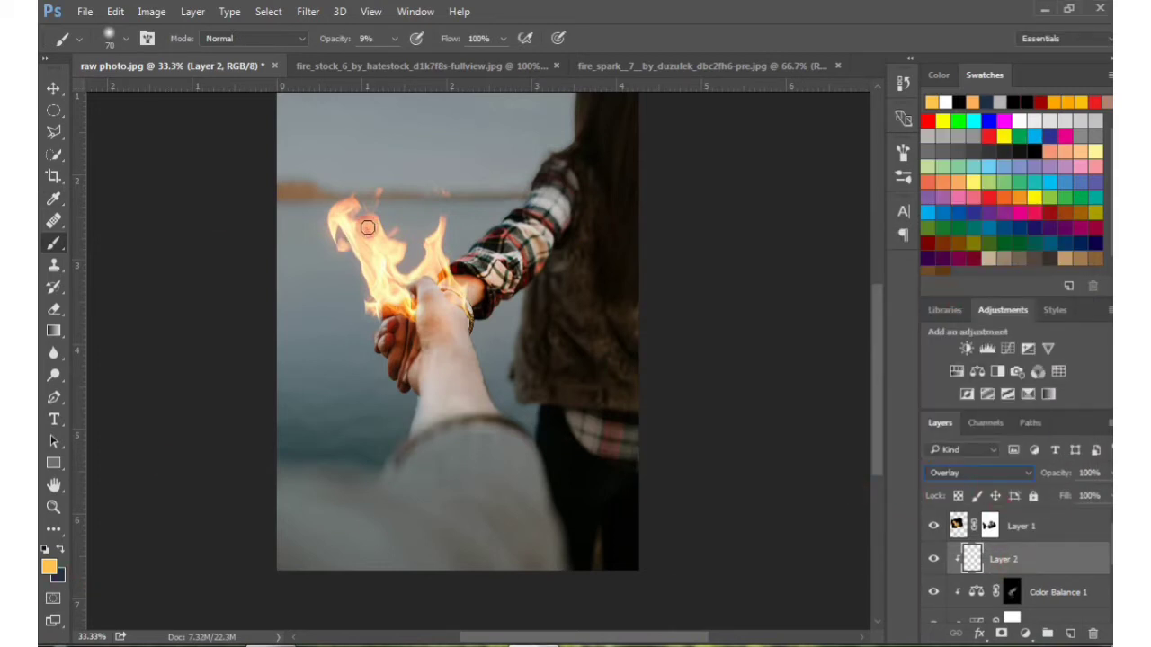
Paint the warm yellow over the hands, wrist and plaid sleeve at 15% brush opacity
left_click(394, 40)
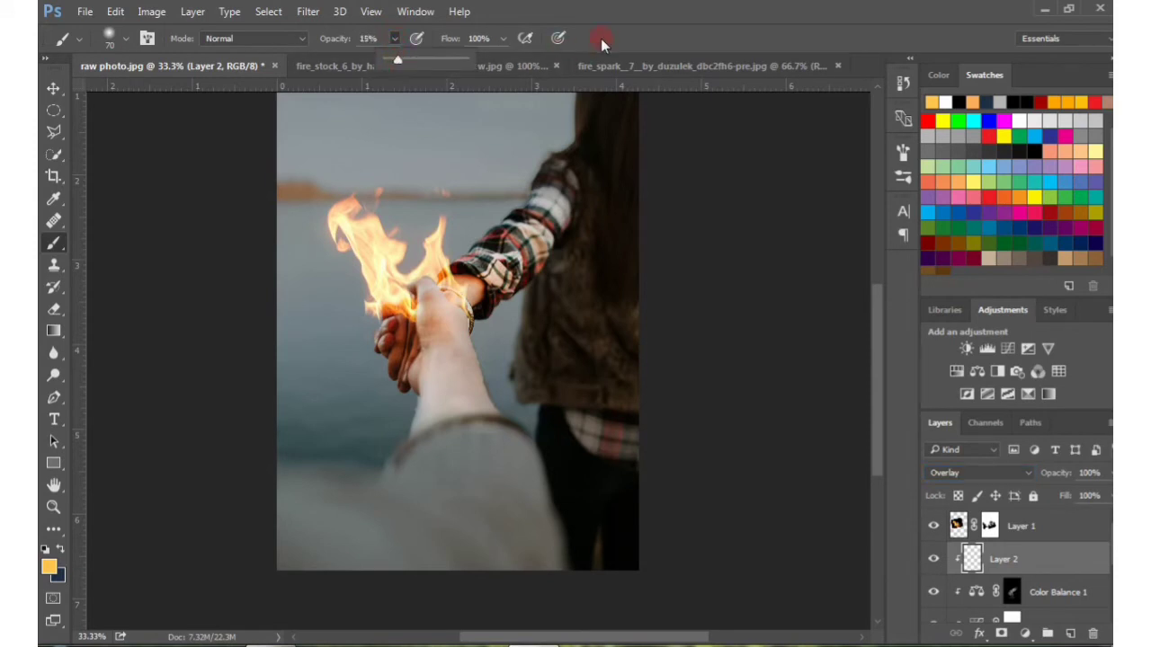
left_click(601, 38)
key("ctrl+plus")
key("ctrl+plus")
key("ctrl+plus")
mouse_move(313, 197)
left_mouse_down()
mouse_move(316, 165)
mouse_move(306, 186)
mouse_move(368, 170)
mouse_move(356, 153)
mouse_move(414, 236)
mouse_move(245, 384)
mouse_move(292, 302)
mouse_move(214, 272)
mouse_move(287, 389)
mouse_move(300, 222)
mouse_move(349, 268)
mouse_move(396, 238)
mouse_move(381, 136)
left_mouse_up()
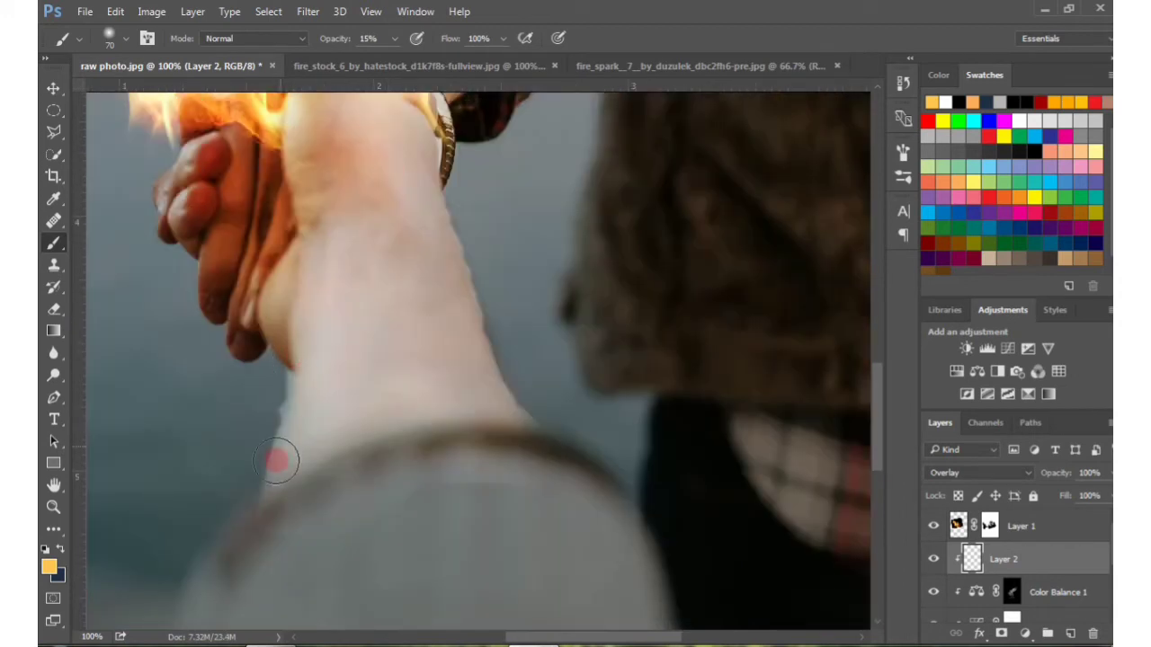
left_click_drag(413, 86, 407, 346)
key("ctrl+z")
left_click_drag(452, 191, 418, 479)
mouse_move(426, 344)
left_mouse_down()
mouse_move(376, 349)
mouse_move(363, 275)
mouse_move(456, 390)
mouse_move(488, 313)
mouse_move(410, 258)
mouse_move(491, 358)
mouse_move(477, 202)
mouse_move(535, 322)
mouse_move(404, 357)
mouse_move(290, 314)
mouse_move(248, 421)
mouse_move(204, 481)
mouse_move(158, 481)
mouse_move(157, 508)
left_mouse_up()
mouse_move(204, 433)
left_mouse_down()
mouse_move(192, 591)
mouse_move(289, 409)
mouse_move(225, 332)
mouse_move(367, 331)
left_mouse_up()
left_click_drag(330, 339, 273, 383)
mouse_move(273, 383)
left_mouse_down()
mouse_move(375, 404)
mouse_move(326, 317)
mouse_move(447, 386)
mouse_move(472, 265)
left_mouse_up()
left_click_drag(379, 274, 339, 337)
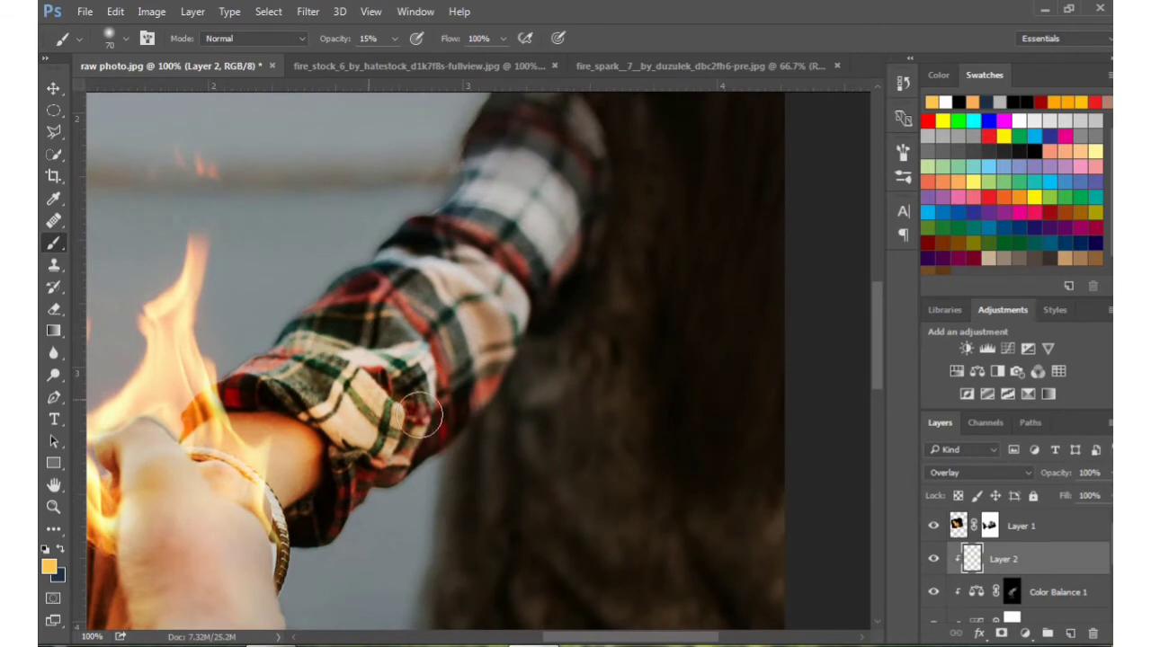
Paint more yellow glow on the back of the front hand and compare with the clipped layer hidden and shown
key("ctrl+minus")
key("ctrl+minus")
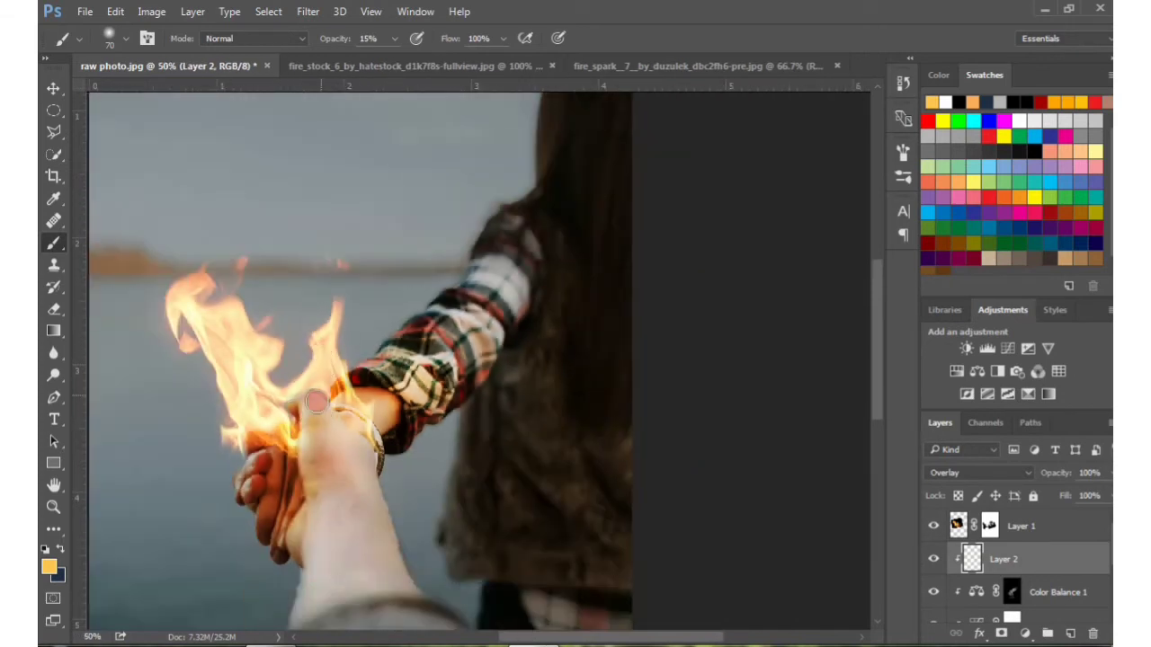
mouse_move(292, 522)
left_mouse_down()
mouse_move(309, 439)
mouse_move(348, 456)
mouse_move(339, 479)
mouse_move(332, 452)
mouse_move(366, 463)
mouse_move(341, 495)
mouse_move(357, 456)
left_mouse_up()
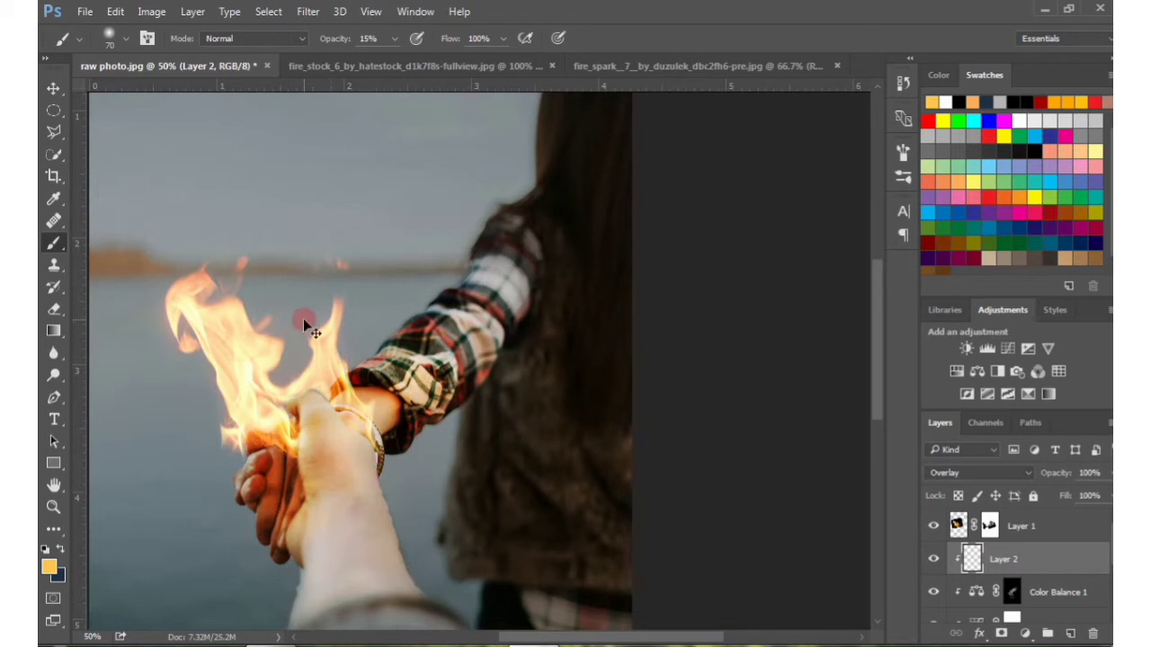
key("ctrl+minus")
left_click(933, 560)
left_click(932, 559)
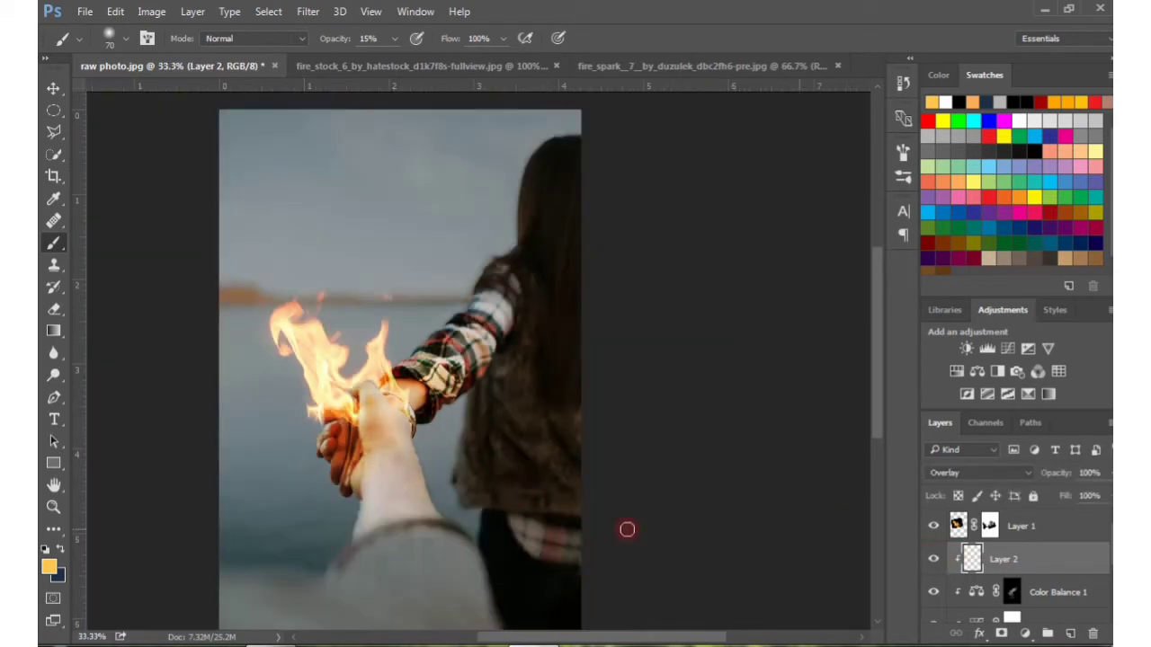
Add a Gradient Fill layer above the flame layer
left_click(1009, 530)
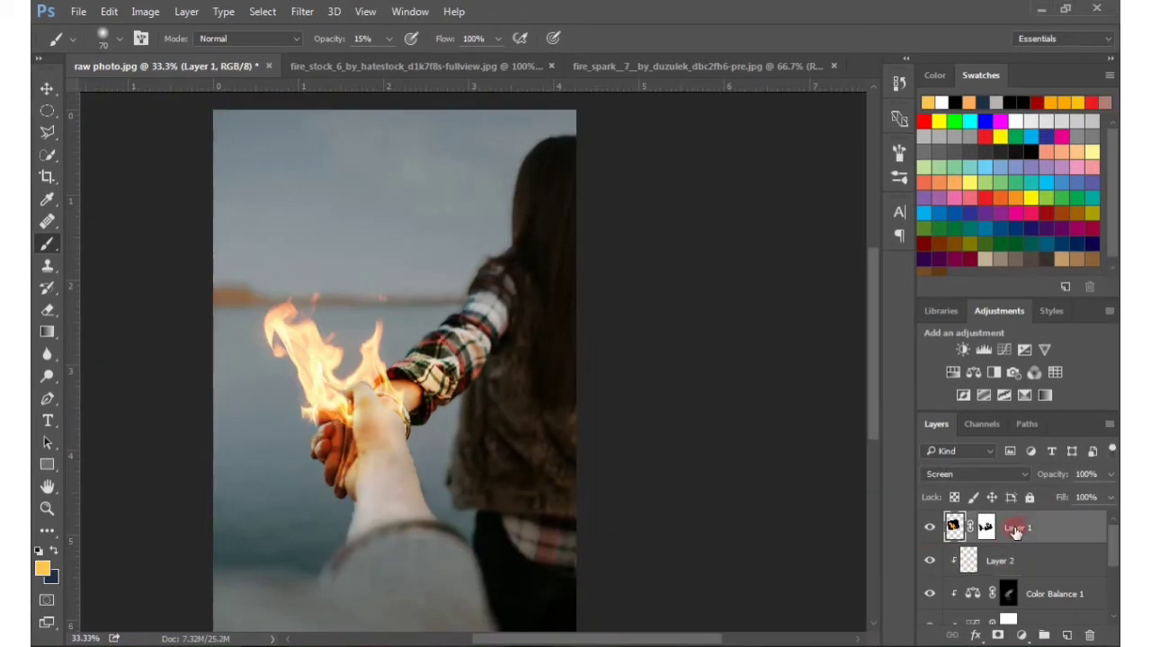
left_click(1024, 636)
left_click(985, 280)
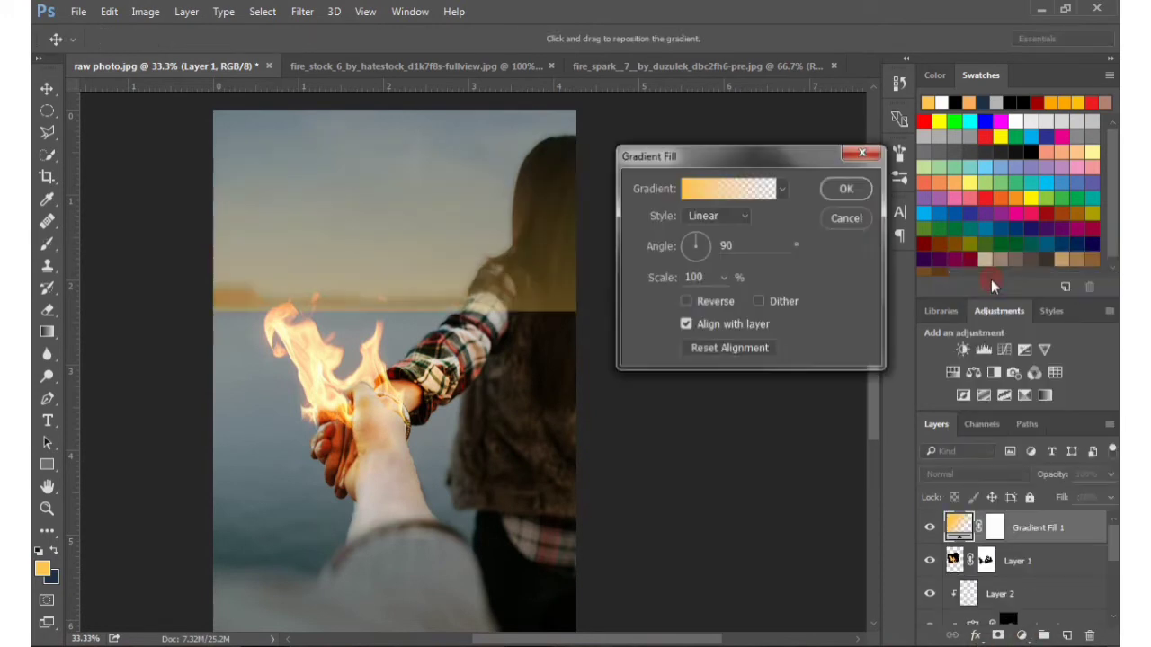
Set both the start and end colour stops of the fill's gradient to black
left_click(762, 188)
double_click(672, 532)
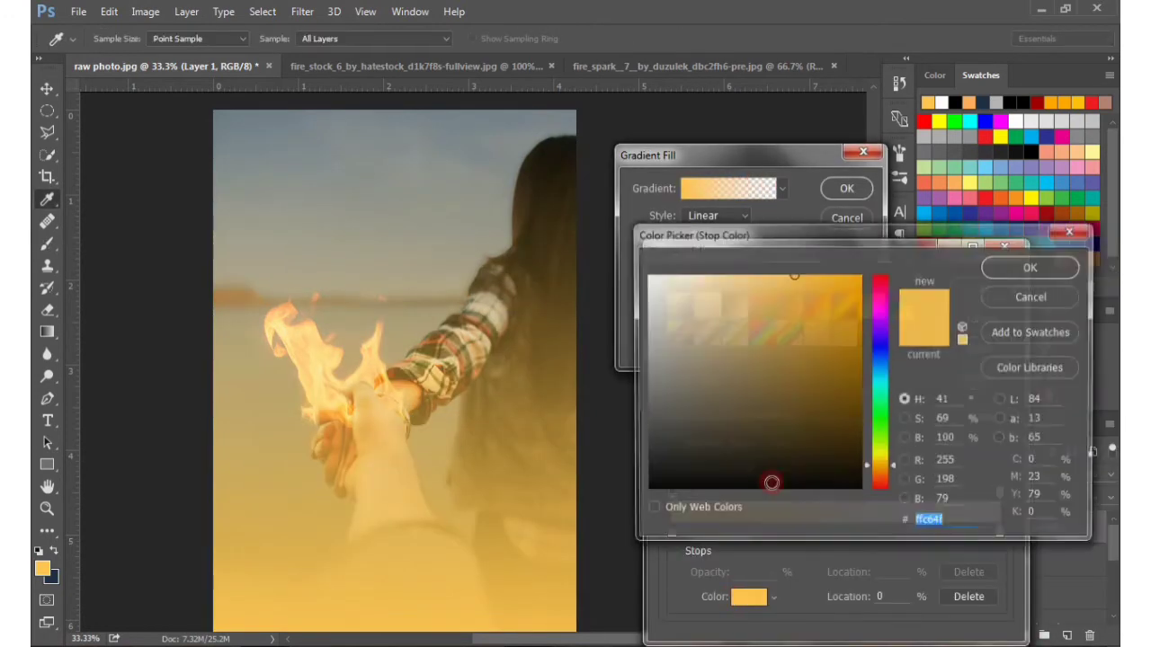
left_click(609, 516)
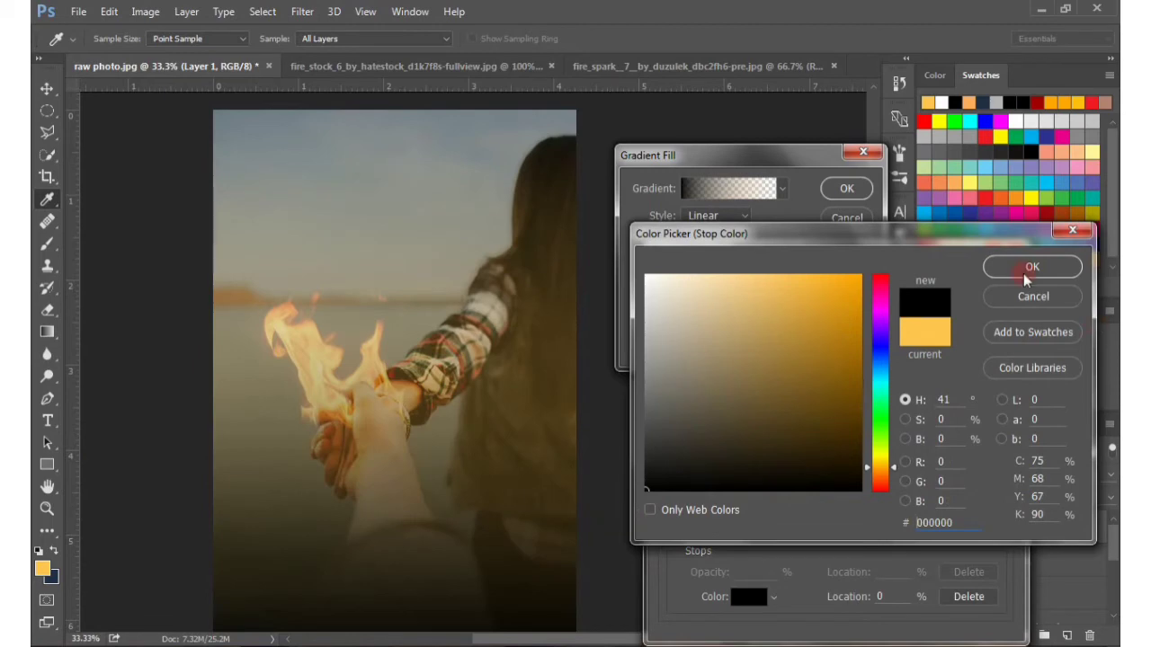
left_click(1029, 268)
left_click(997, 536)
left_click(749, 596)
left_click(615, 510)
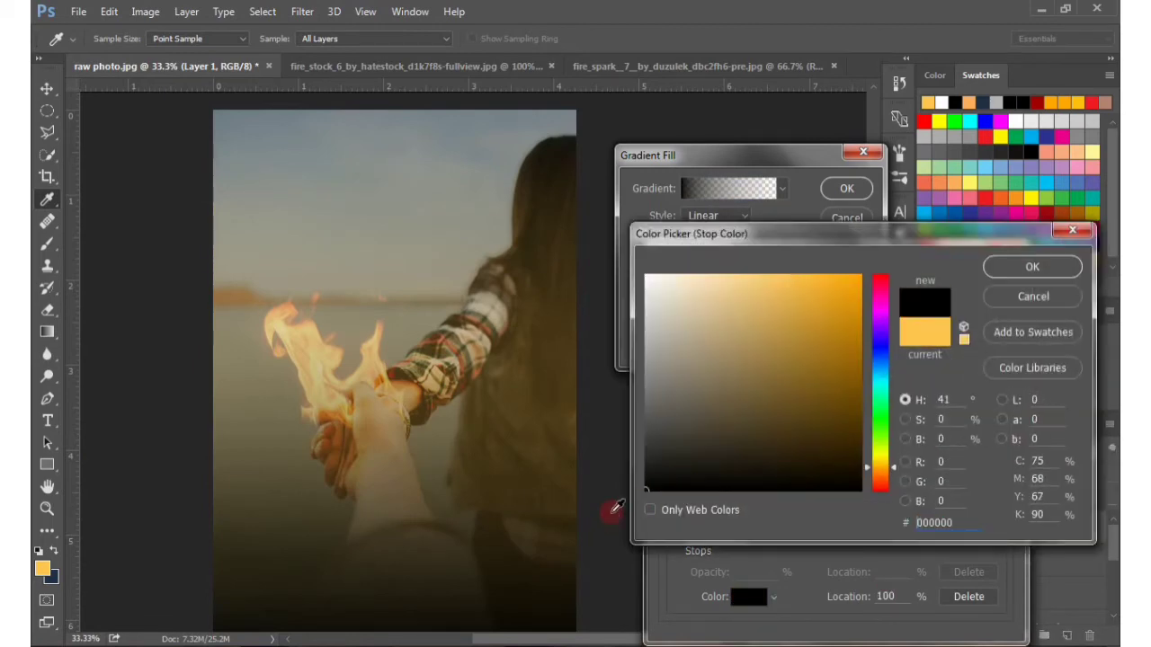
left_click(1030, 267)
left_click(976, 288)
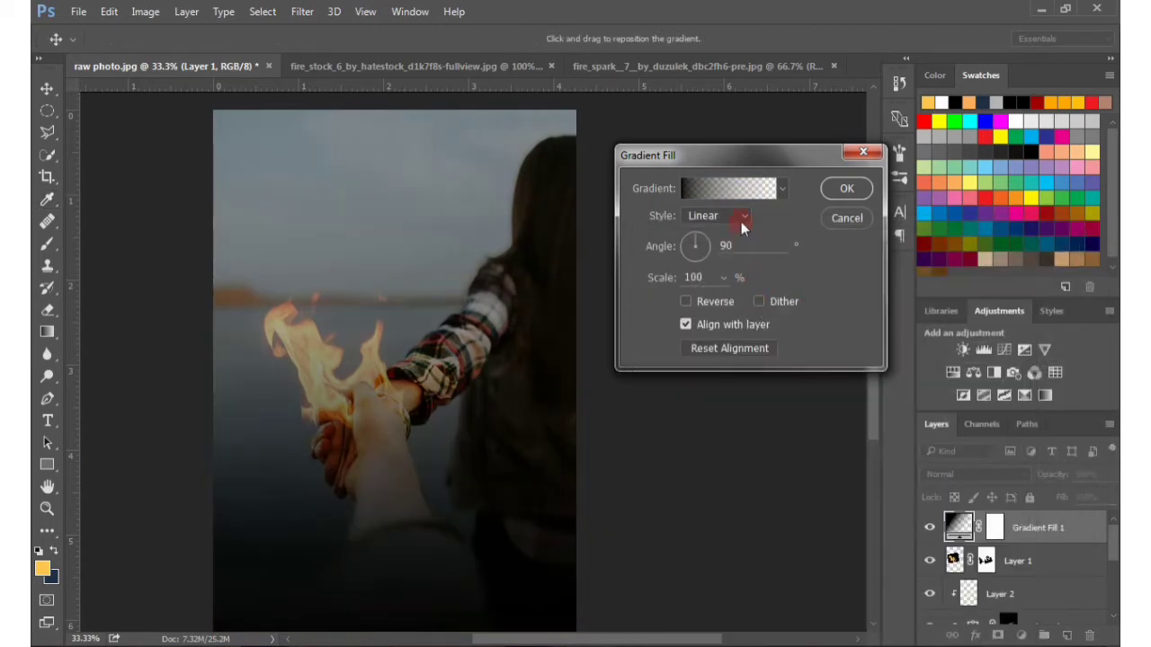
Make the gradient Radial and reversed, centre it on the clasped hands, and accept the fill
left_click(743, 217)
left_click(724, 238)
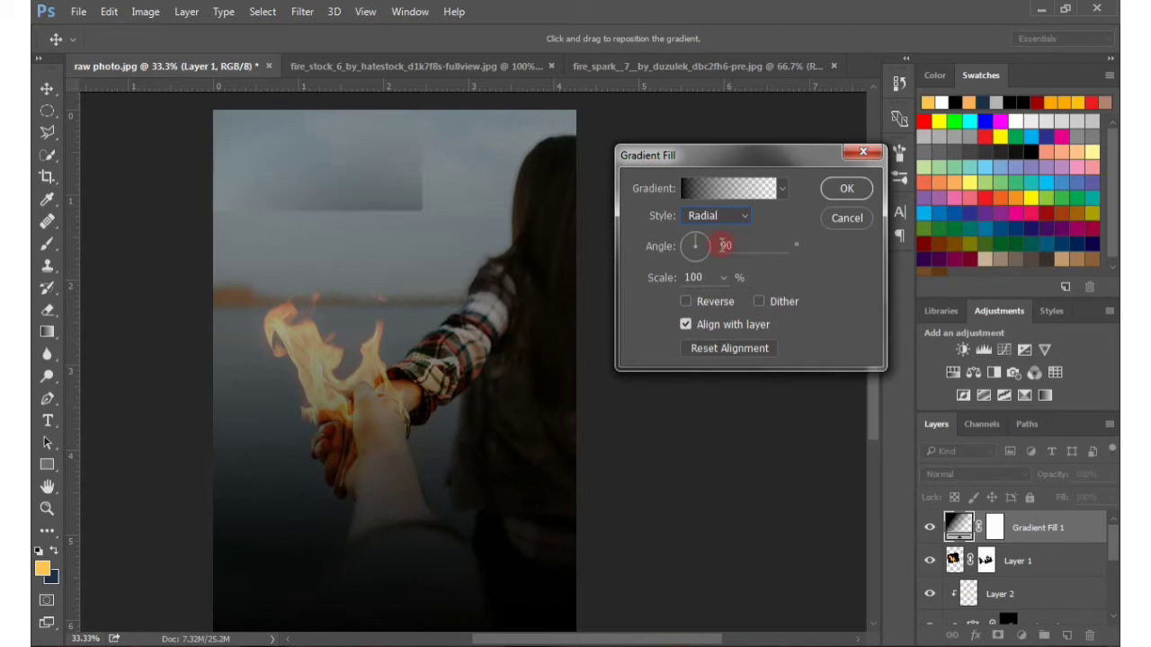
left_click(686, 301)
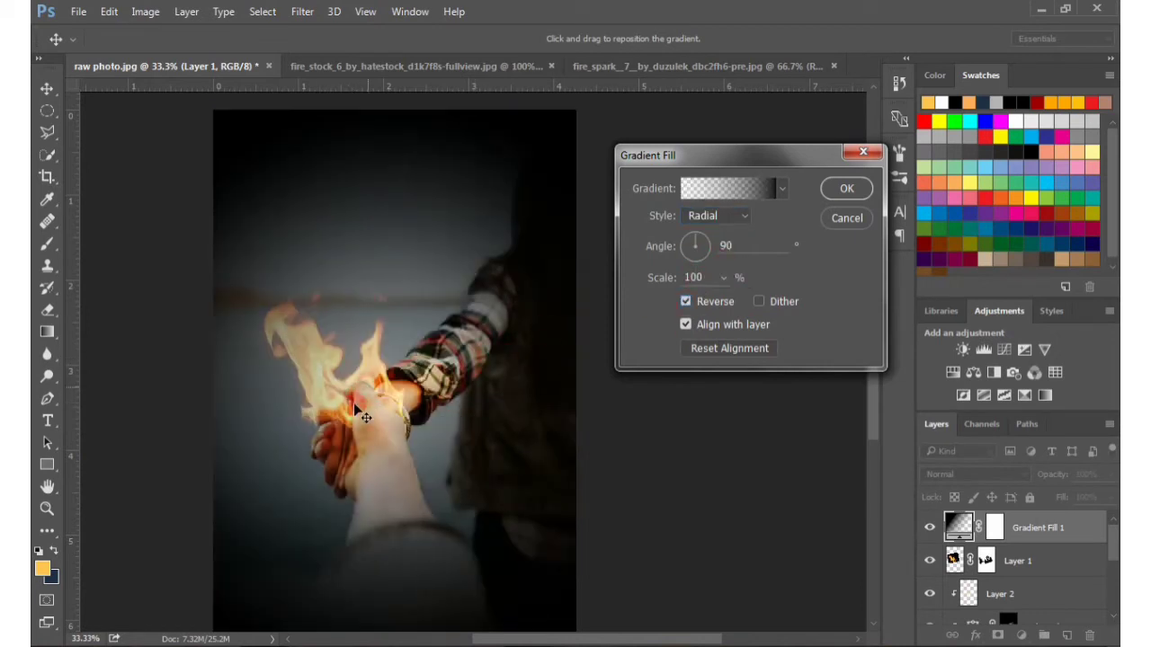
left_click_drag(354, 404, 350, 416)
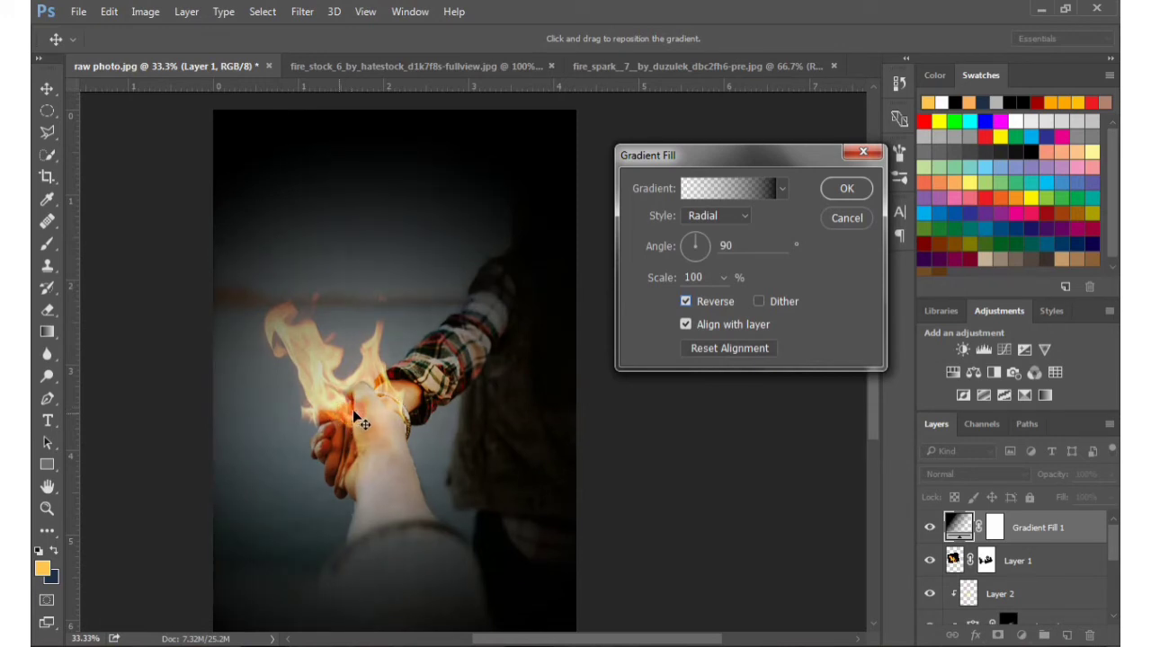
left_click_drag(354, 411, 337, 413)
key("Return")
Set the Gradient Fill layer's blend mode to Soft Light
key("b")
left_click(1009, 473)
left_click(942, 312)
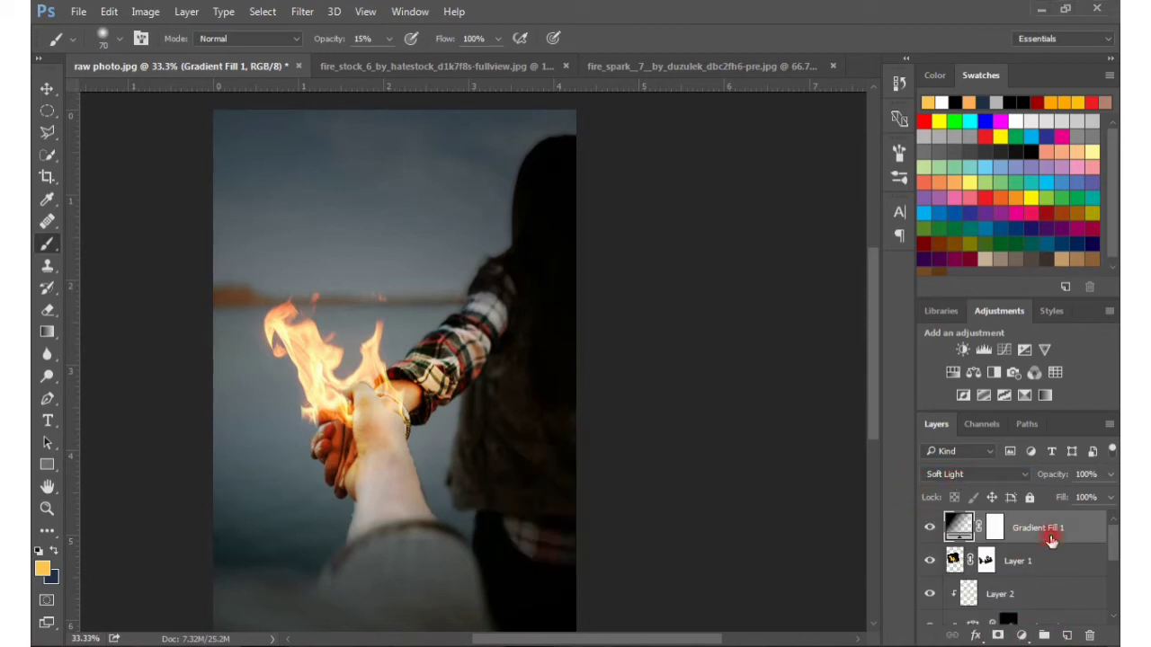
Add a new layer directly above the original photo layer
left_click_drag(1110, 561, 1113, 617)
left_click(1002, 612)
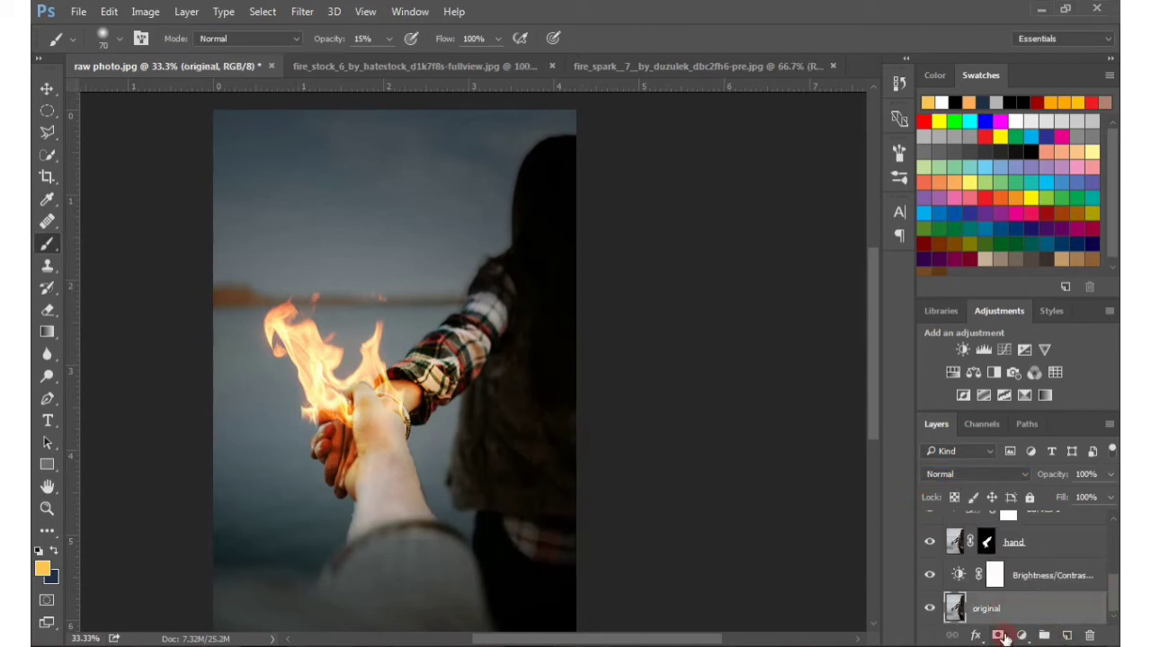
left_click(1068, 635)
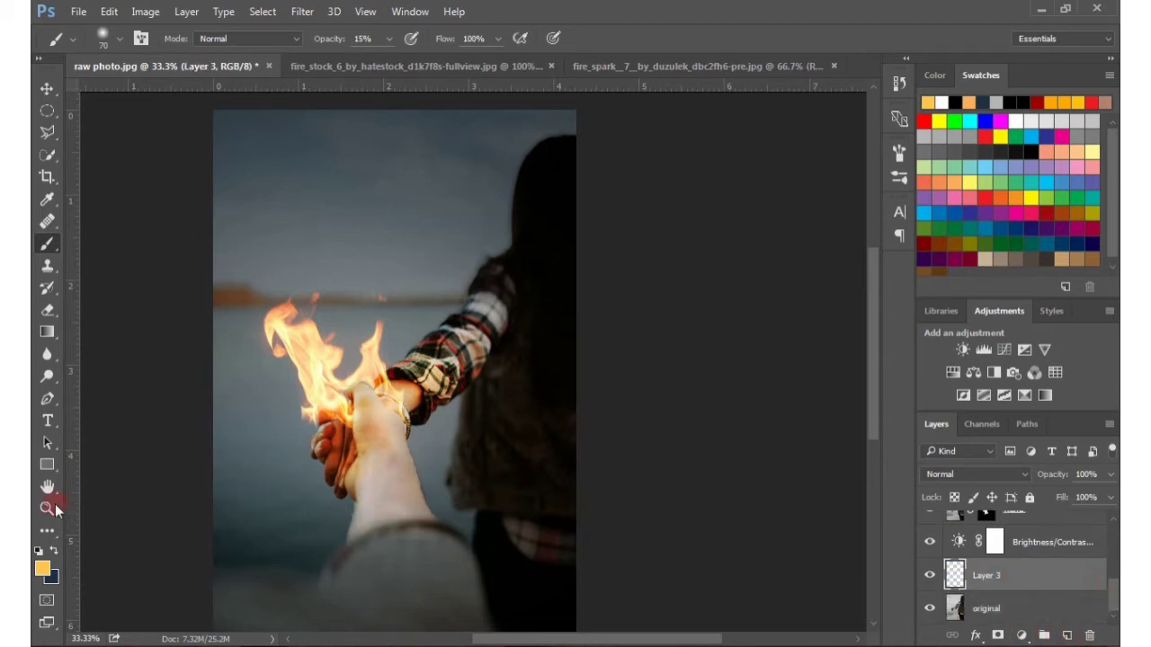
Swap the foreground and background colours and set the foreground colour to #226197 for the brush
left_click(42, 568)
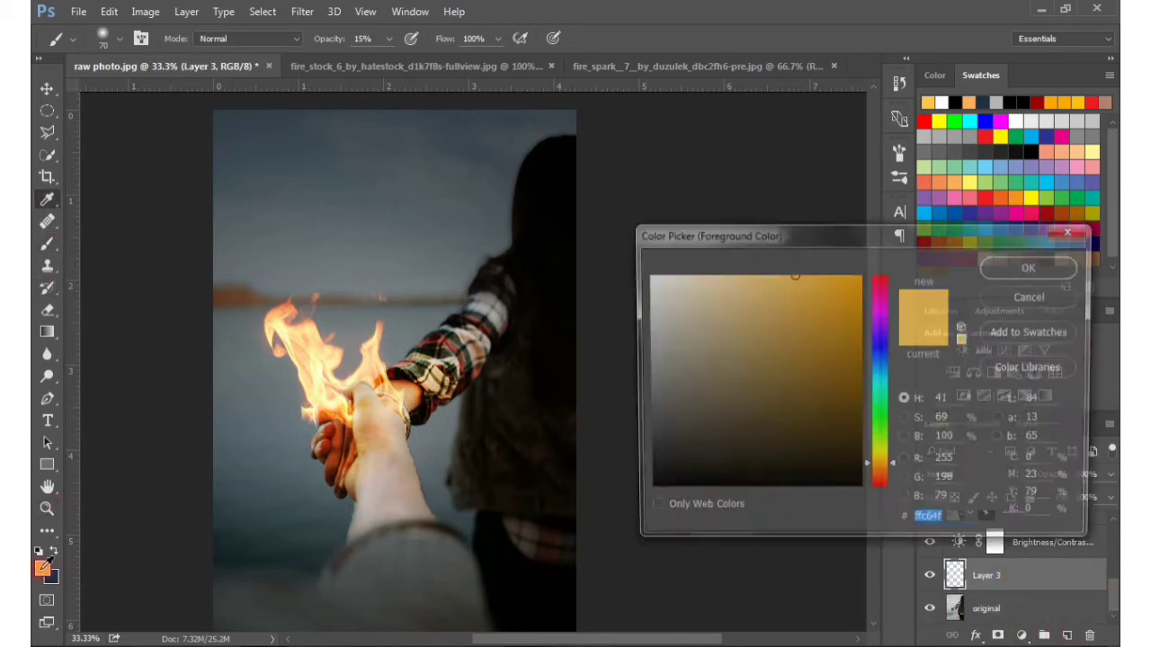
left_click(1038, 301)
left_click(54, 550)
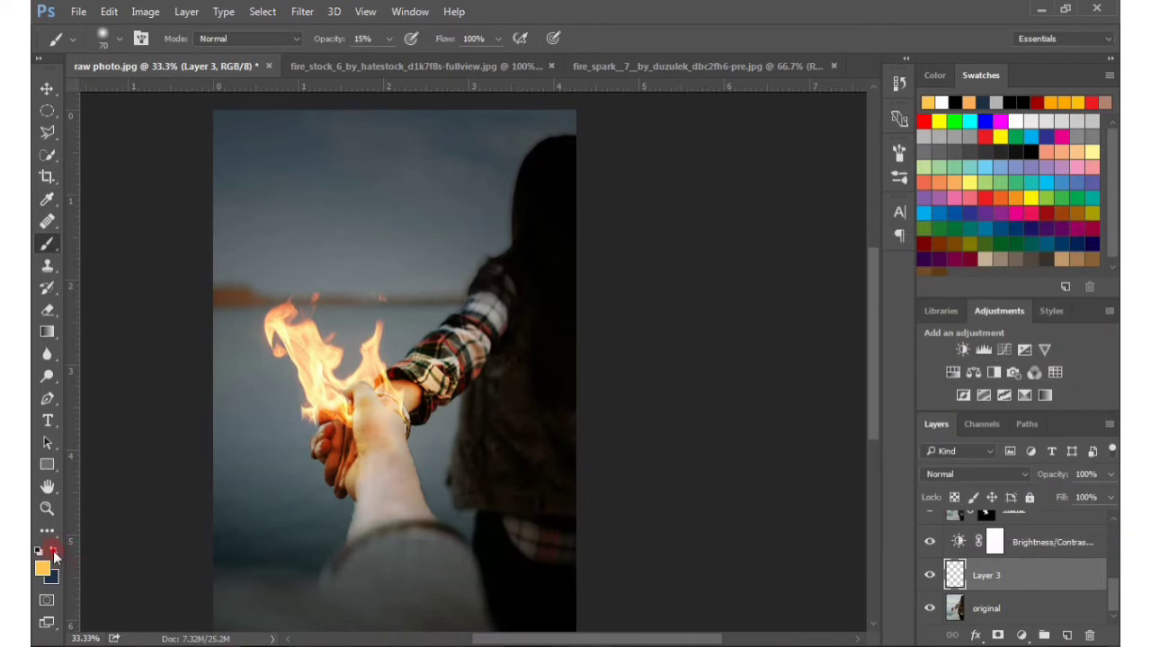
left_click(43, 568)
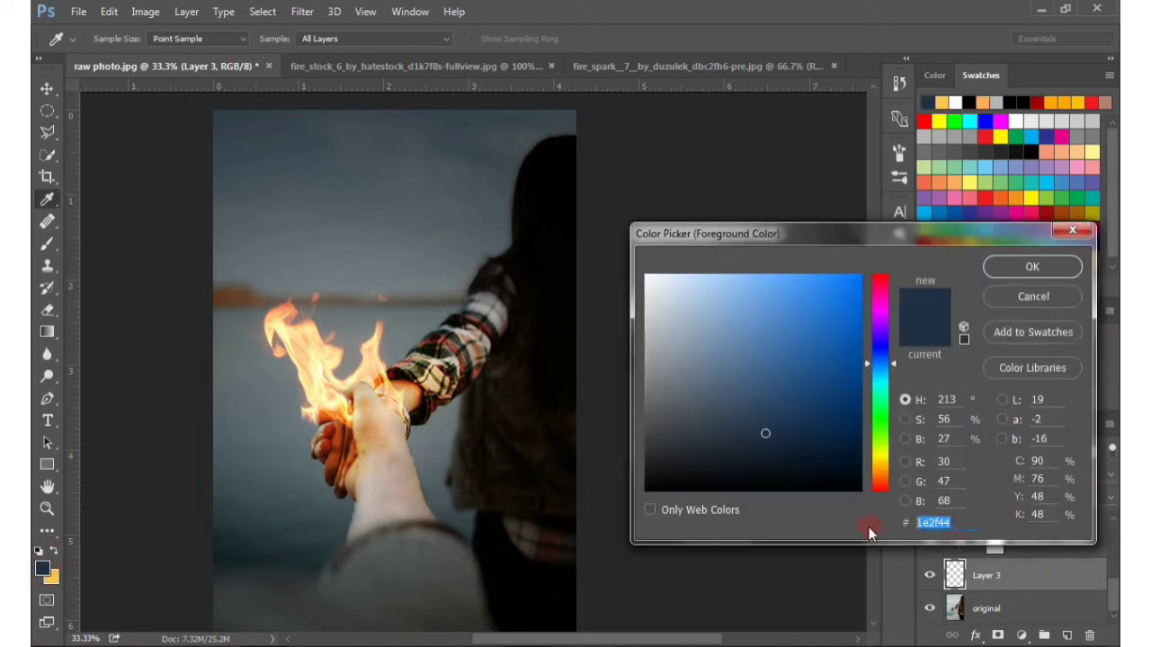
type("22")
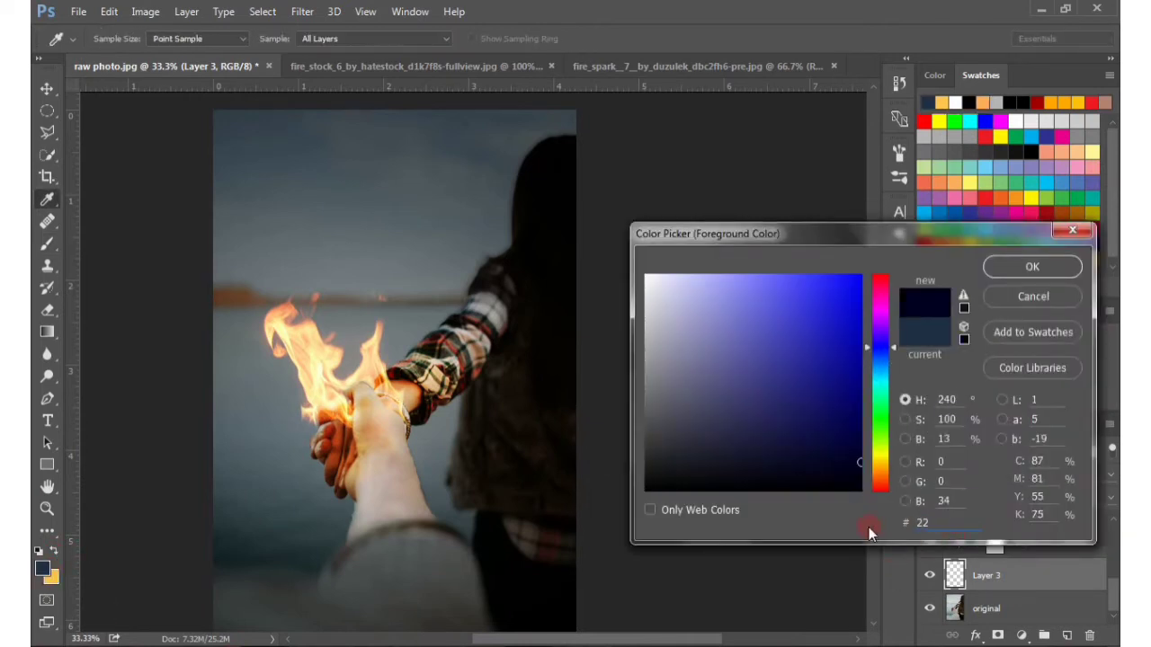
type("6197")
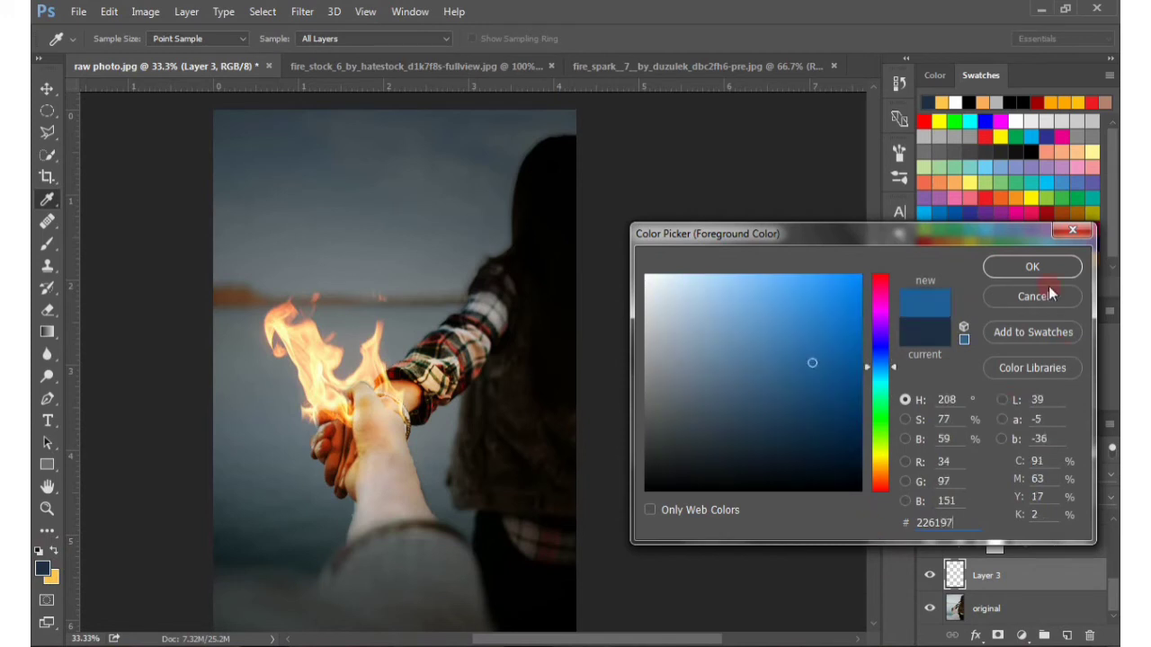
left_click(1005, 263)
key("b")
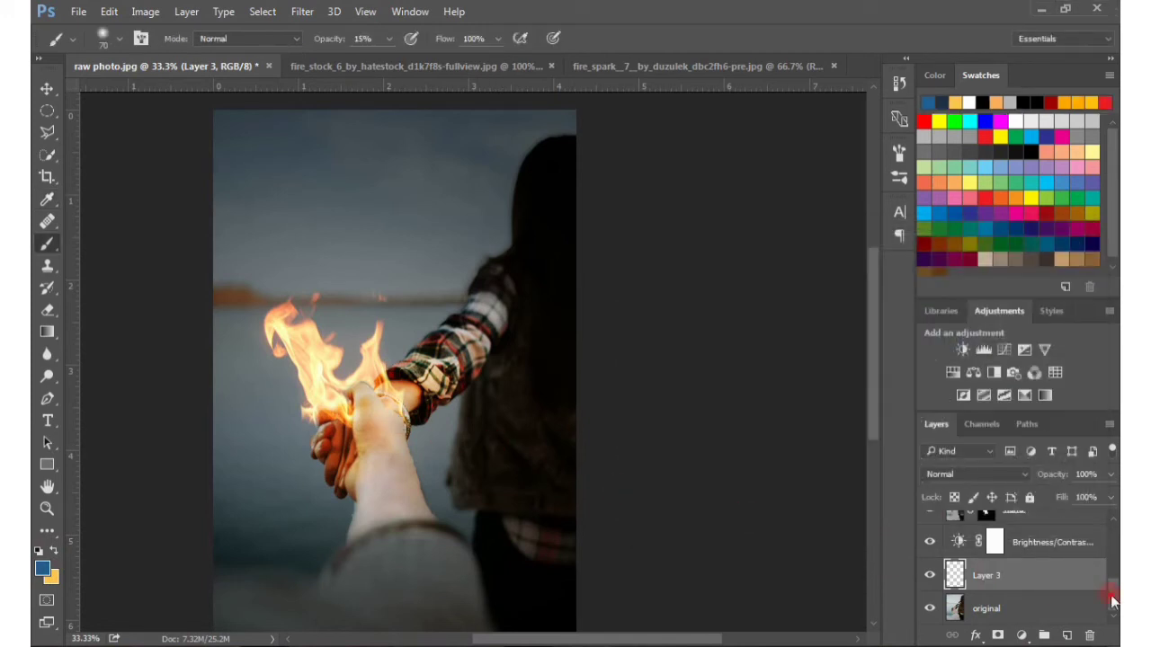
Set the new layer's blend mode to Vivid Light
left_click_drag(1113, 598, 1114, 603)
left_click(948, 477)
left_click(940, 339)
Paint the blue over the sky and water around the figure with a 300 px soft brush at 9% opacity
left_click(389, 41)
left_click_drag(386, 65, 381, 65)
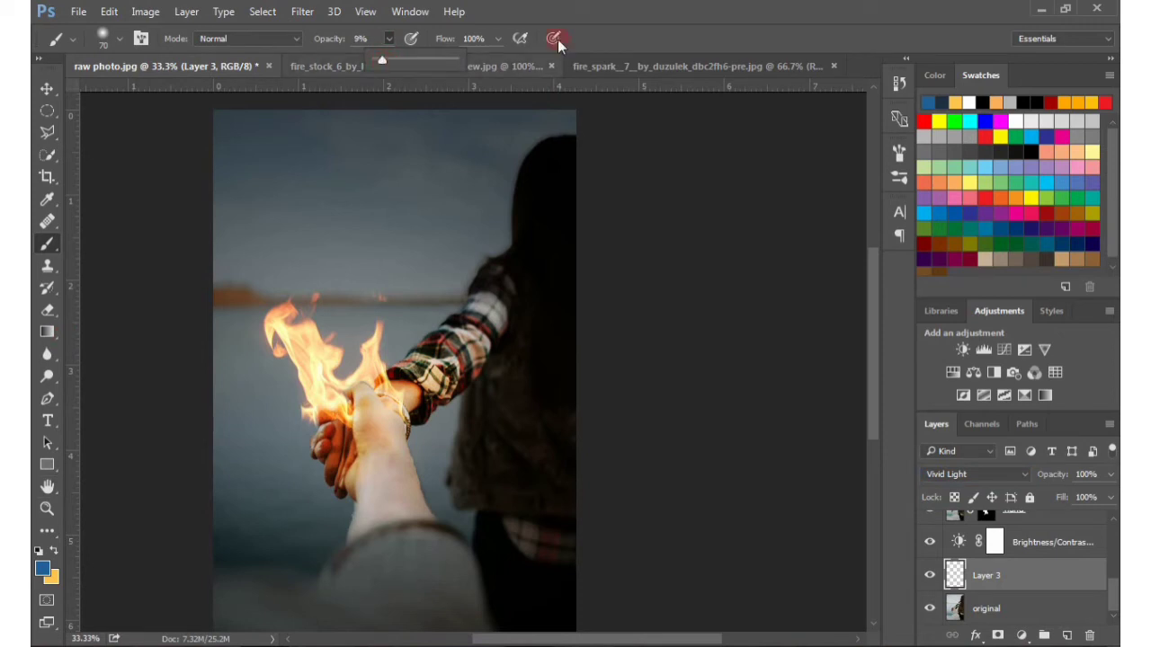
left_click(594, 39)
key("bracketright")
key("bracketright")
key("bracketright")
key("bracketright")
key("bracketright")
key("bracketright")
key("bracketright")
key("bracketright")
key("bracketright")
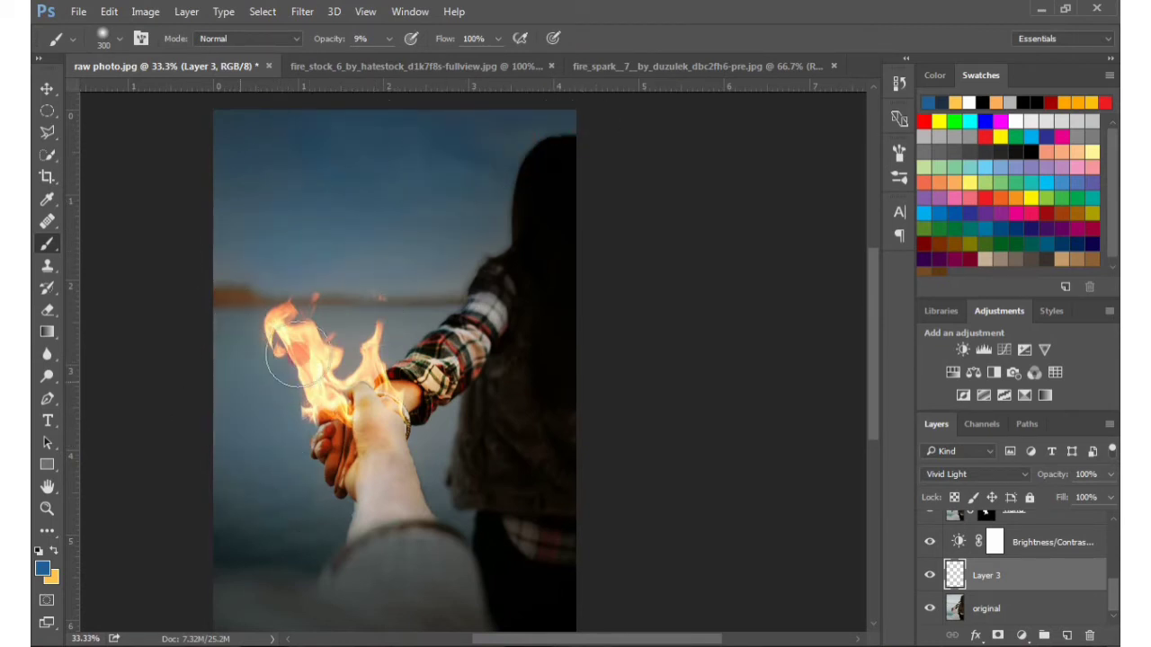
left_click_drag(451, 464, 441, 449)
Deepen the blue tint of the sky with broad strokes of a 900 px brush
key("bracketleft")
key("bracketleft")
key("bracketleft")
key("bracketleft")
key("bracketleft")
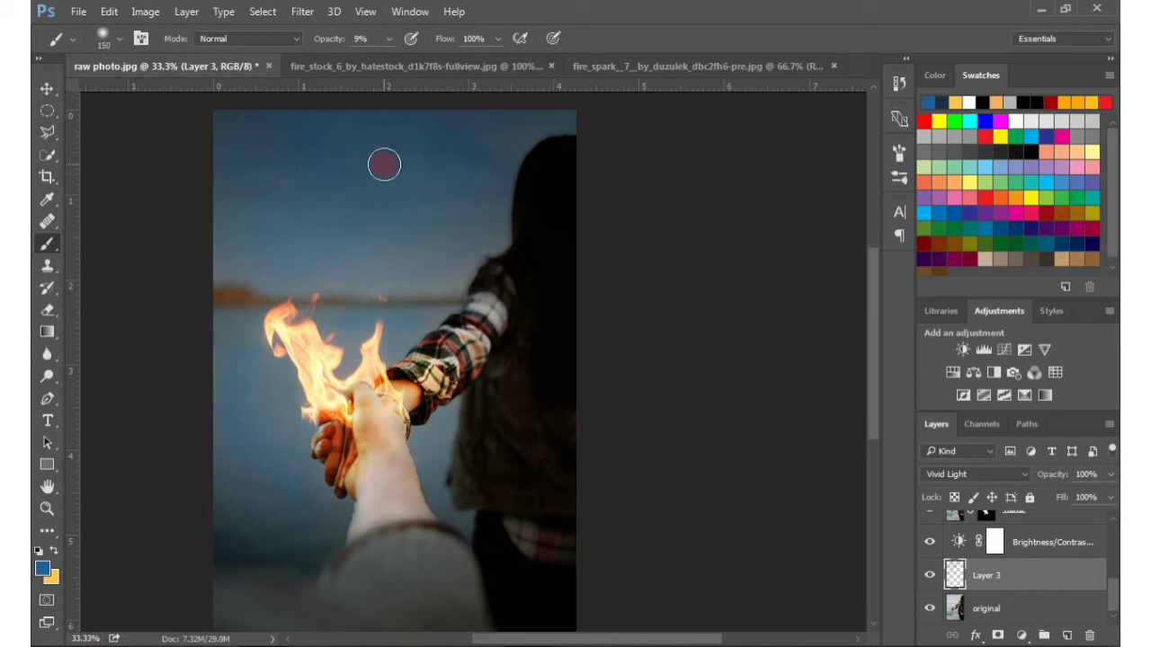
key("bracketright")
key("bracketright")
key("bracketright")
key("bracketright")
key("bracketright")
key("bracketright")
key("bracketright")
key("bracketright")
key("bracketright")
key("bracketright")
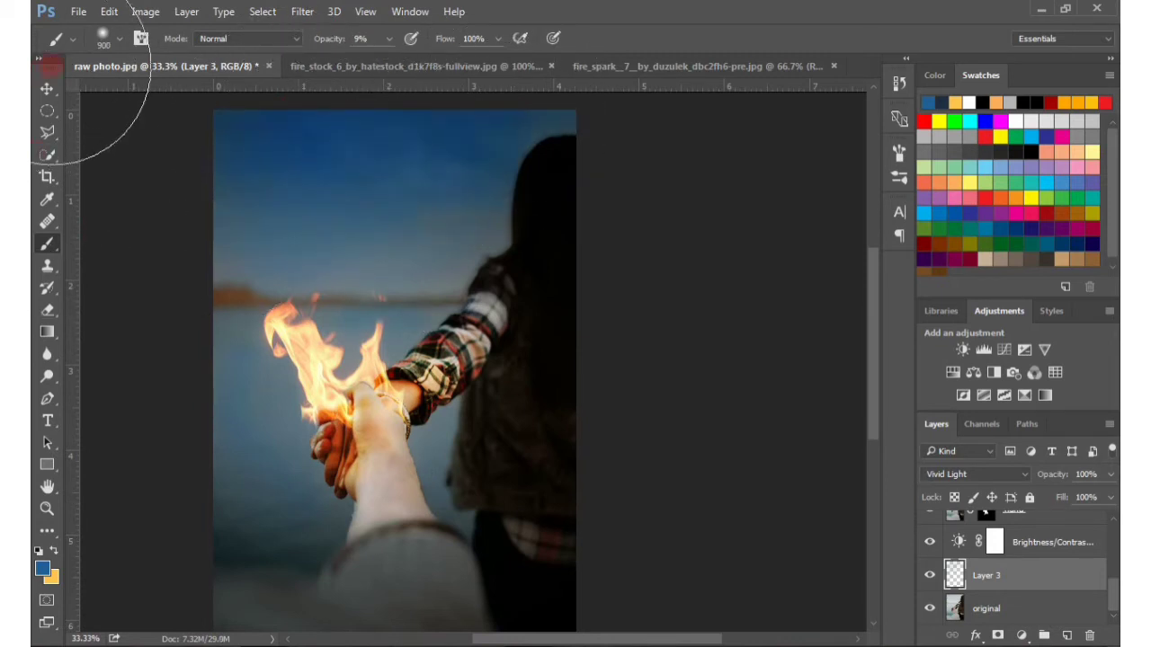
key("v")
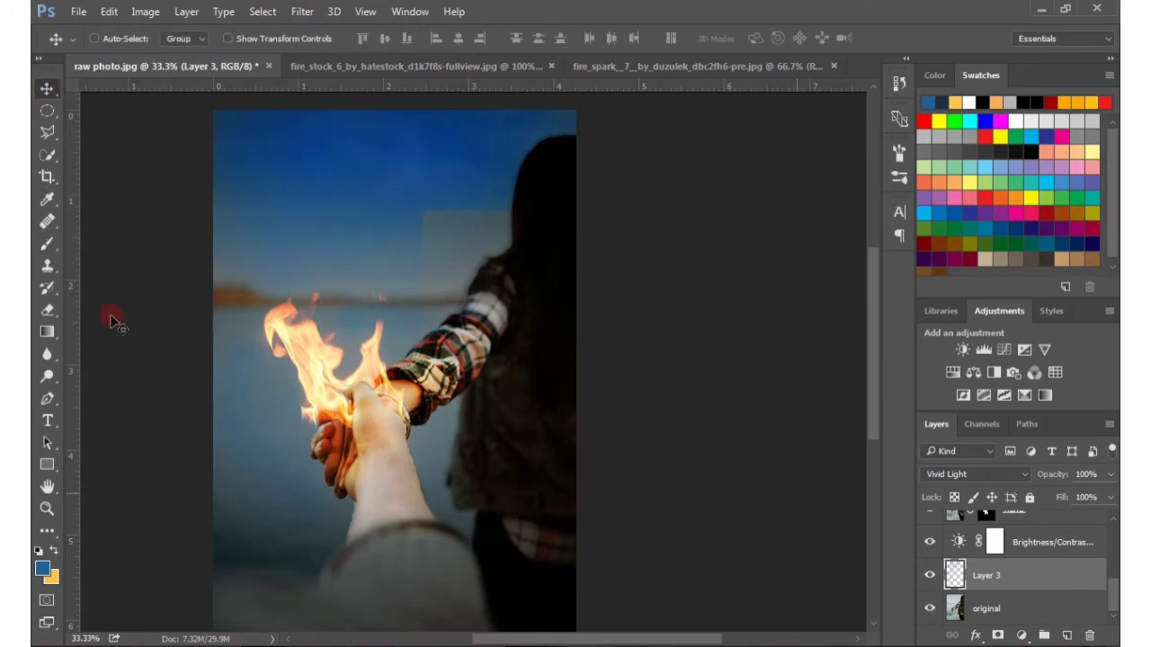
left_click_drag(112, 321, 533, 368)
Add a new layer above the blue paint layer in Overlay mode and make the yellow-orange the brush's foreground colour
left_click(1068, 636)
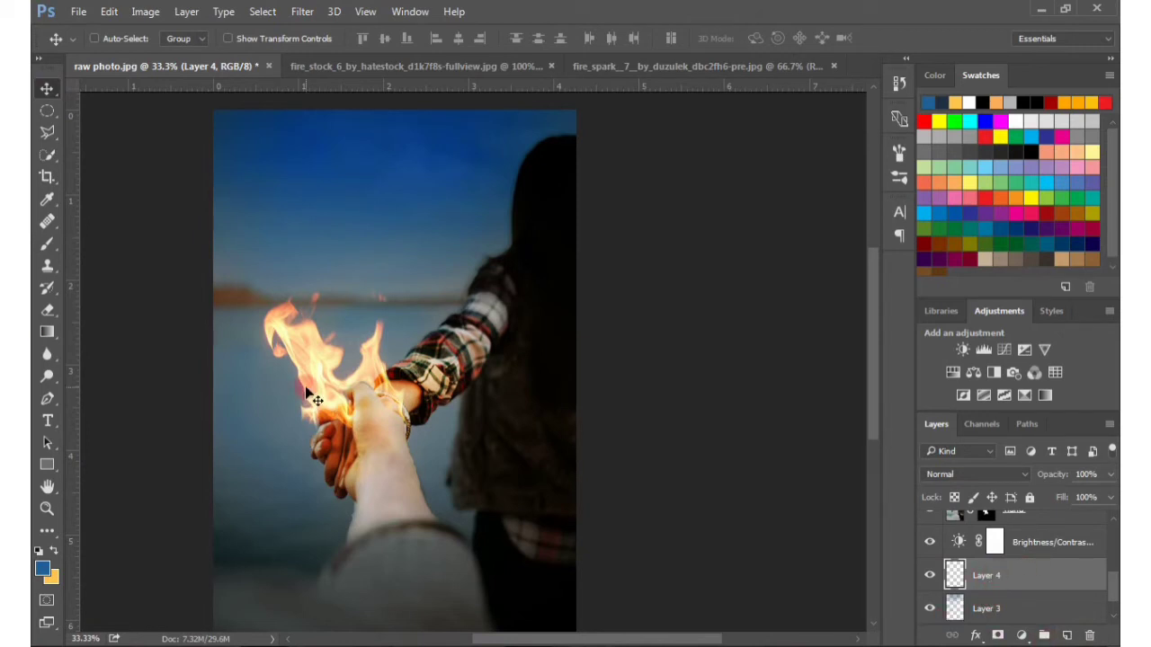
left_click(53, 550)
left_click(48, 244)
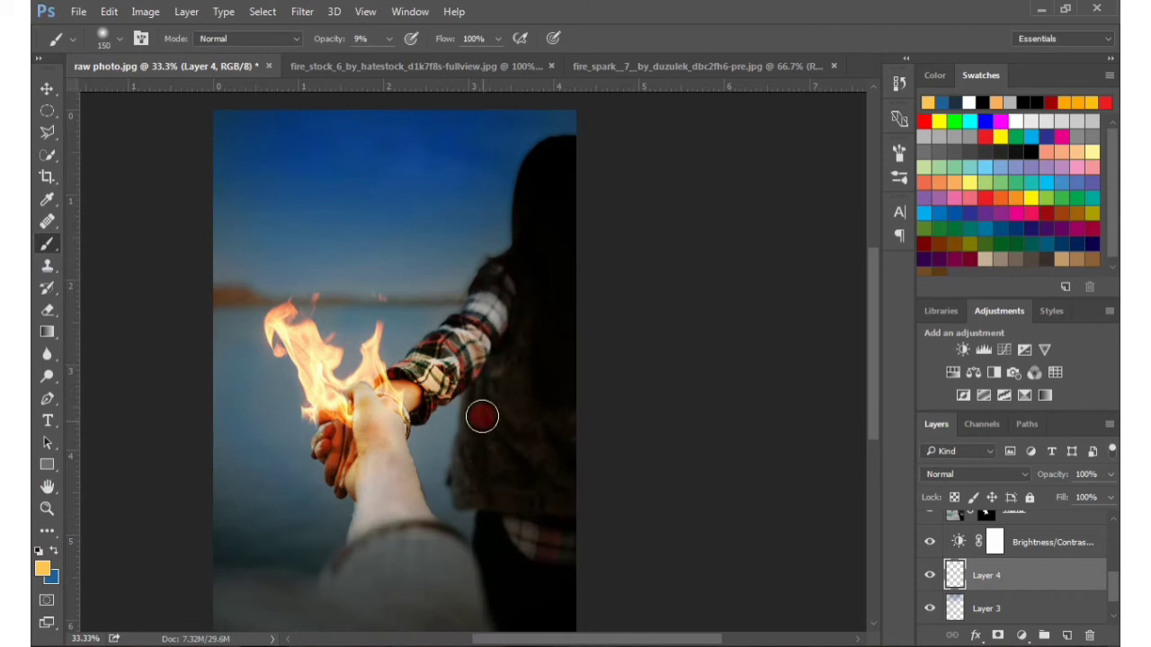
left_click(973, 473)
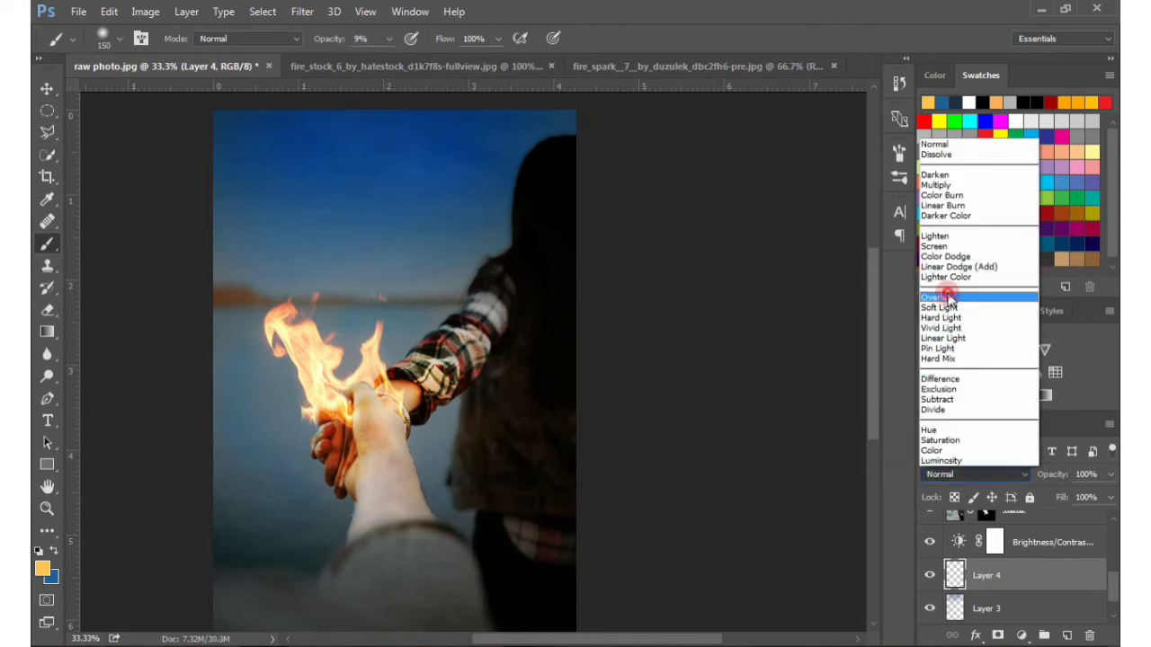
left_click(933, 297)
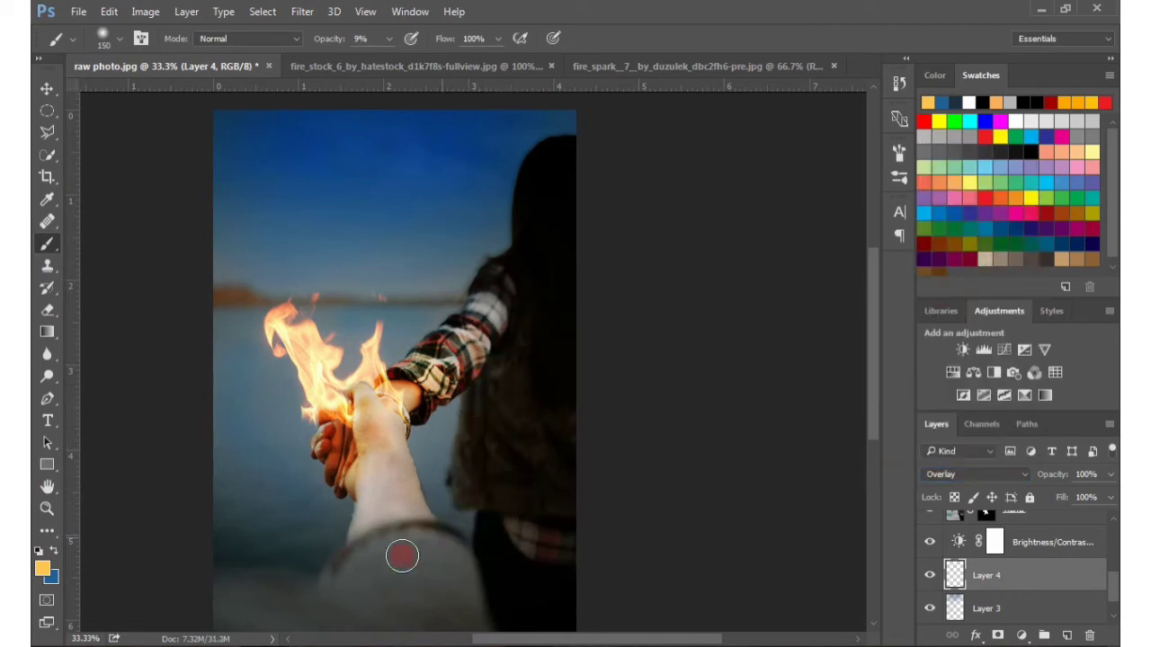
Paint warm yellow-orange light over the foreground sleeve and the woman's jacket with the brush at 15% opacity
key("1")
key("5")
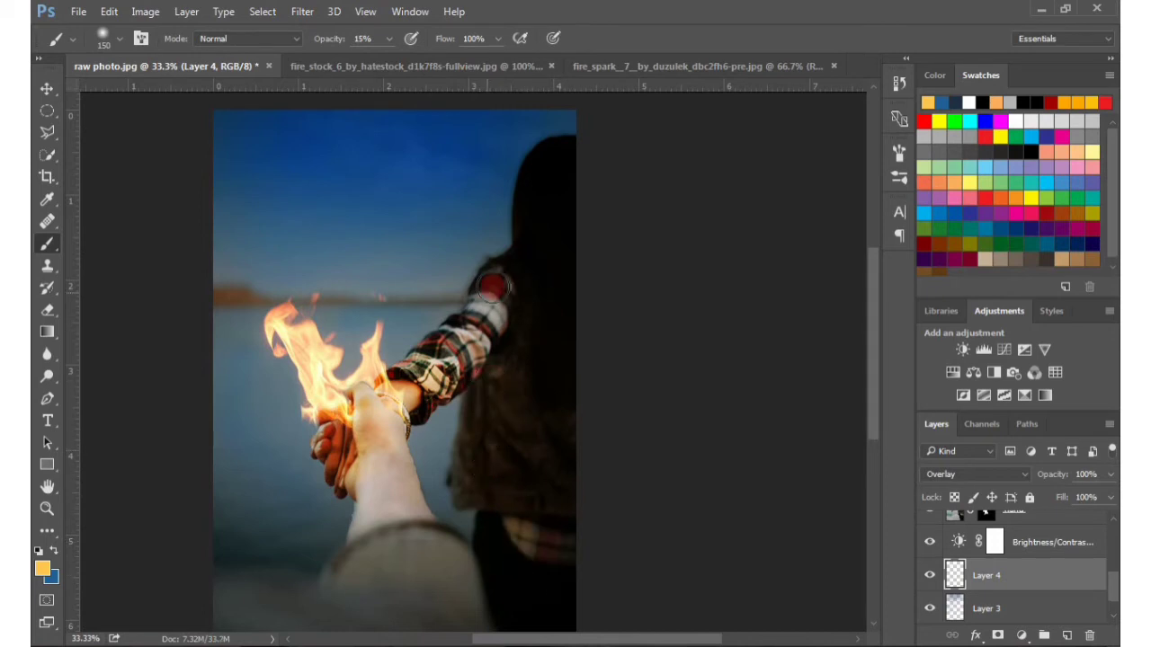
mouse_move(483, 393)
left_mouse_down()
mouse_move(455, 338)
mouse_move(421, 358)
mouse_move(473, 357)
mouse_move(379, 461)
mouse_move(386, 525)
mouse_move(435, 556)
left_mouse_up()
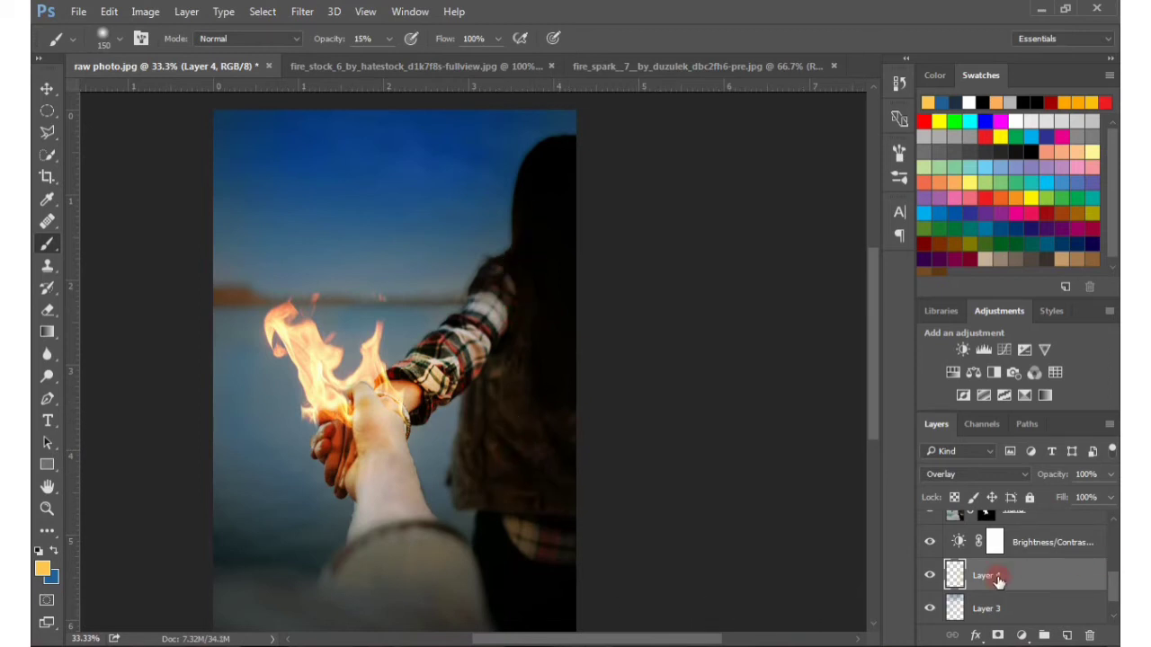
Add a Color Balance adjustment above the warm Overlay paint layer and clip it to that layer
left_click(1022, 637)
left_click(928, 579)
left_click(928, 579)
left_click(1020, 636)
left_click(992, 443)
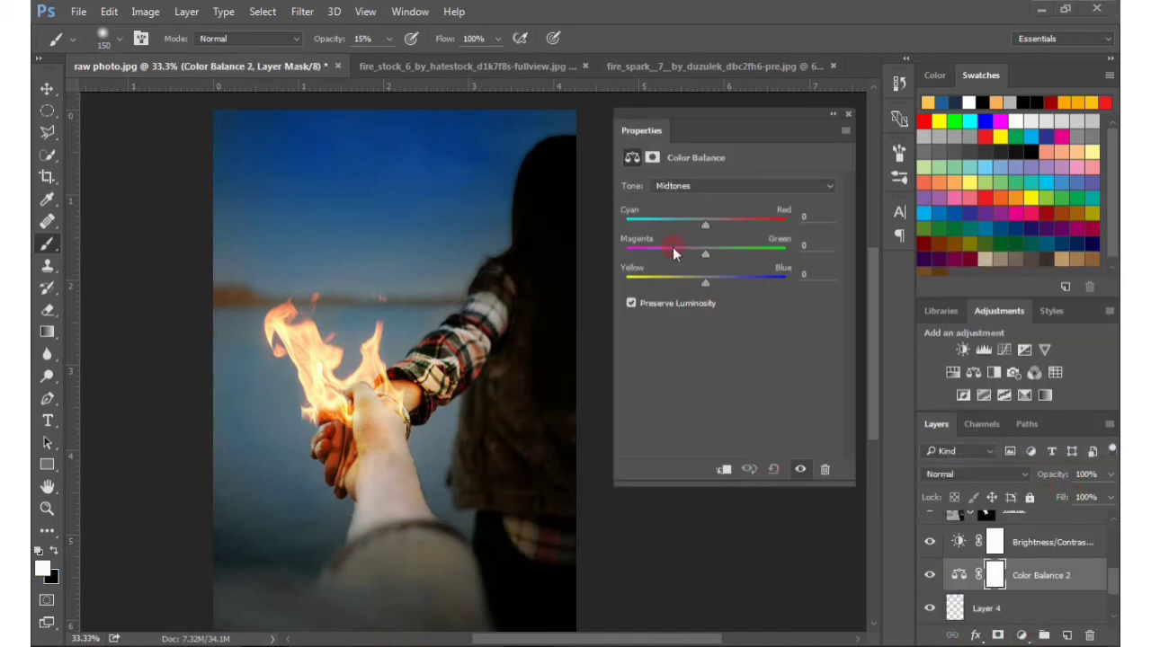
left_click(724, 471)
Set the Color Balance shadows to +35 toward red and -4 toward yellow
left_click(689, 185)
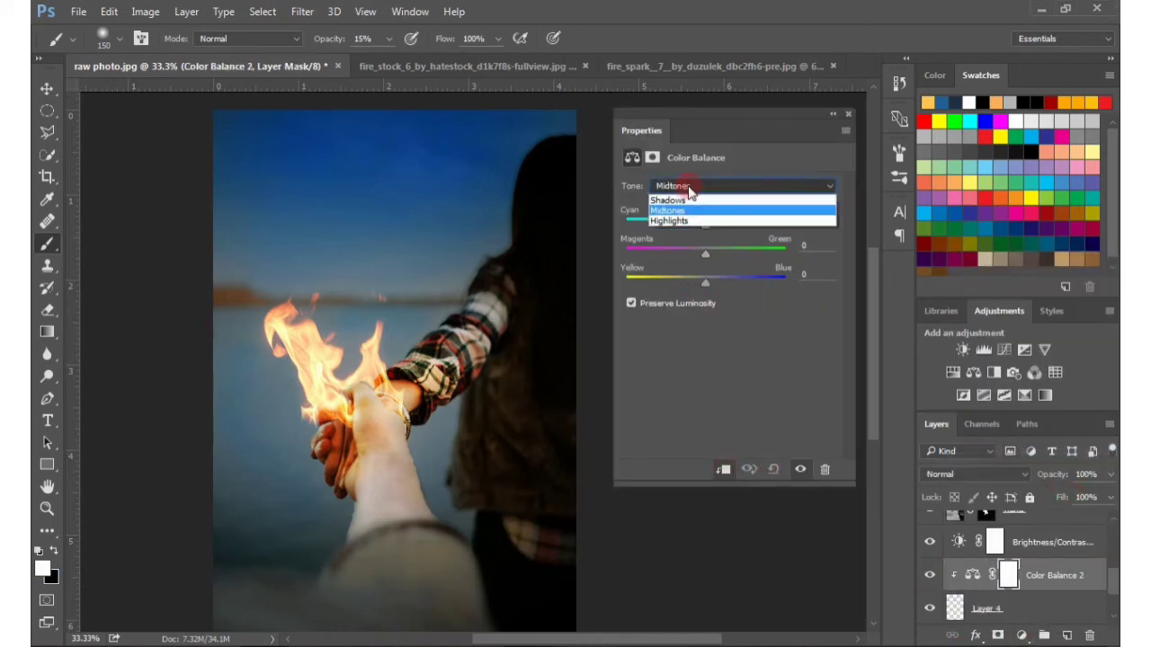
left_click(686, 196)
left_click_drag(727, 232, 735, 234)
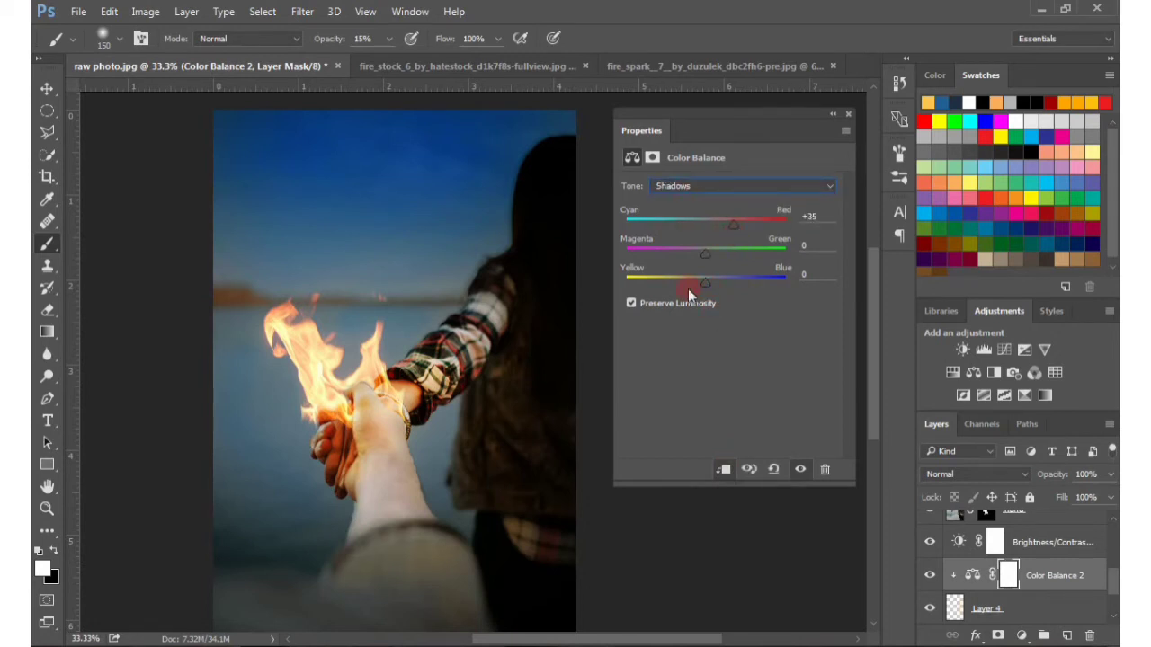
mouse_move(695, 282)
left_mouse_down()
mouse_move(635, 287)
mouse_move(699, 285)
left_mouse_up()
Shift the Color Balance midtones strongly toward red and close its settings
left_click(719, 193)
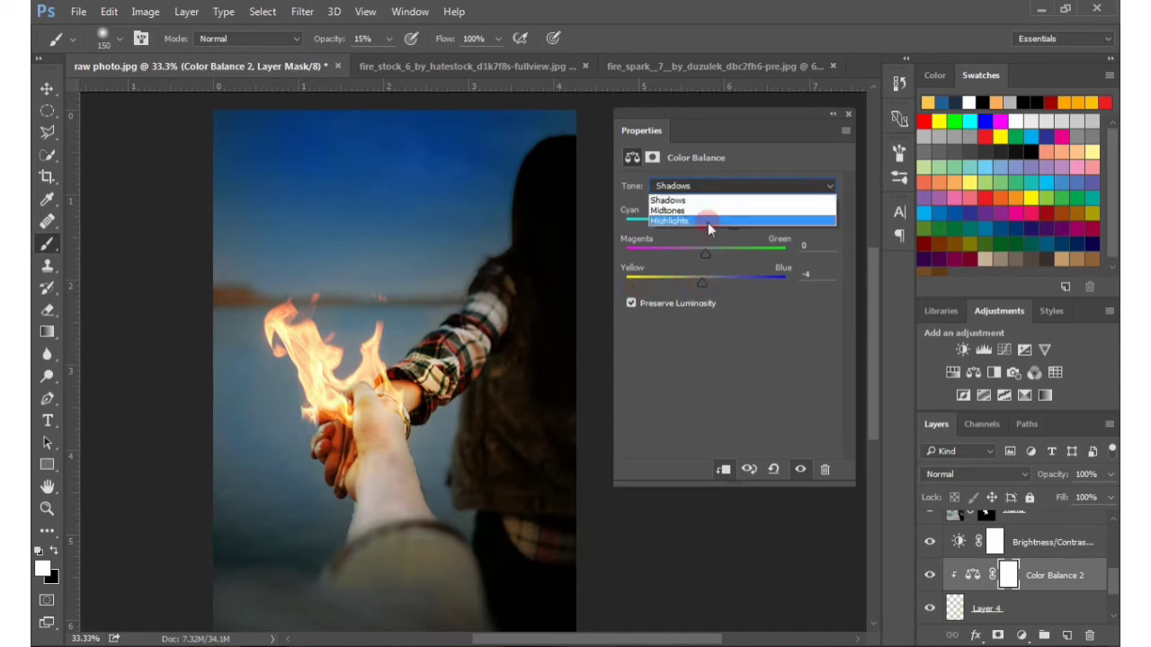
left_click(724, 220)
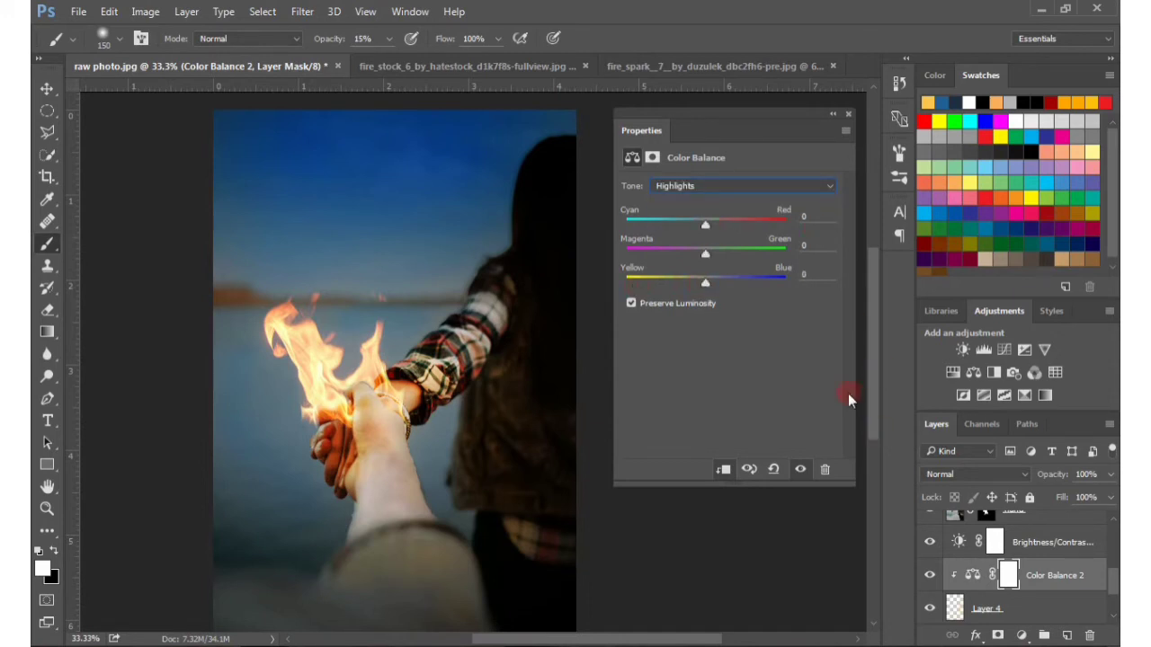
left_click(751, 198)
left_click(719, 210)
left_click_drag(707, 224, 755, 226)
left_click(846, 117)
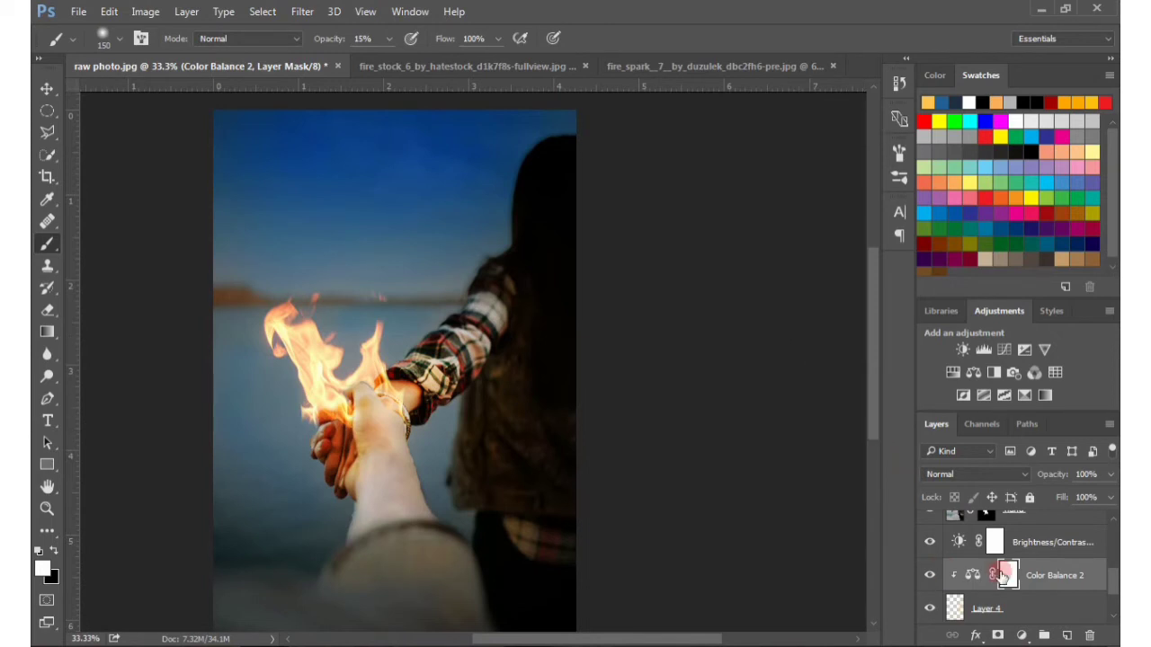
left_click(969, 646)
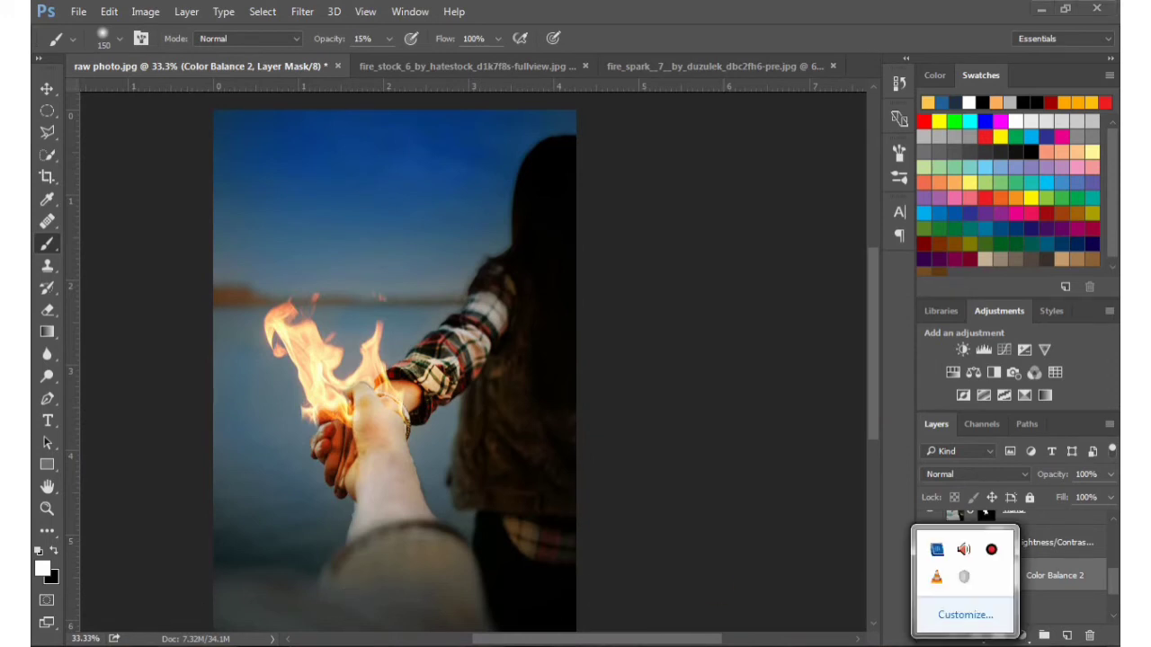
mouse_move(1115, 588)
left_mouse_down()
mouse_move(1113, 550)
mouse_move(1113, 586)
left_mouse_up()
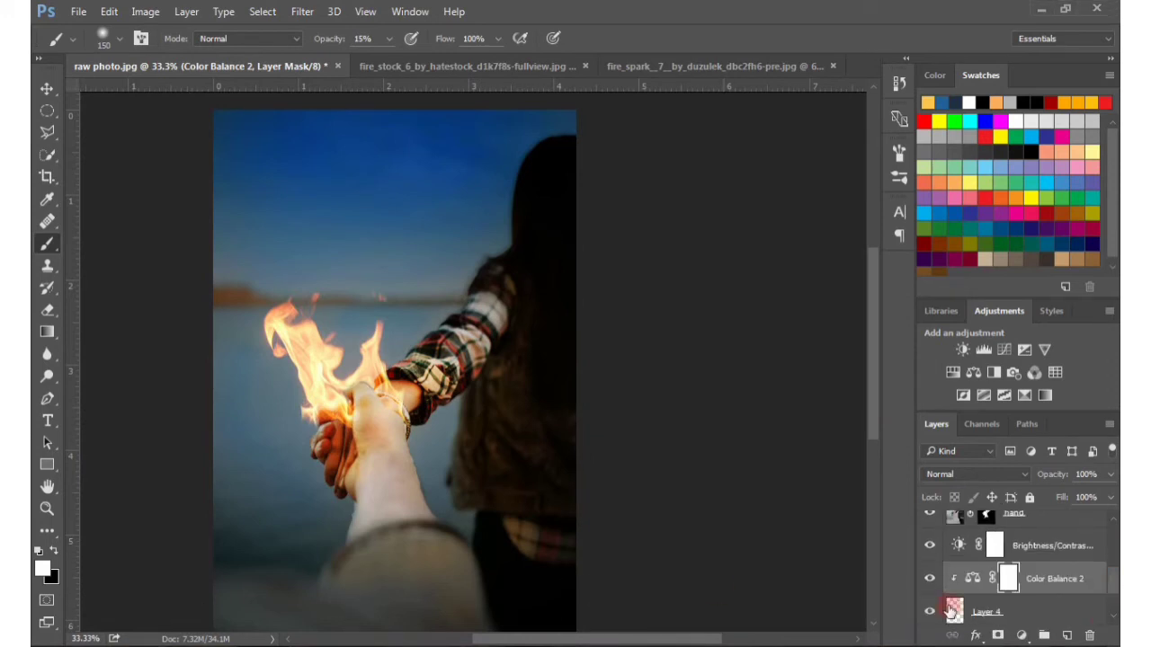
left_click(934, 613)
Copy the fire spark image into raw photo.jpg above the Gradient Fill layer and set its blend mode to Screen
left_click_drag(1112, 585, 1112, 523)
left_click(1047, 530)
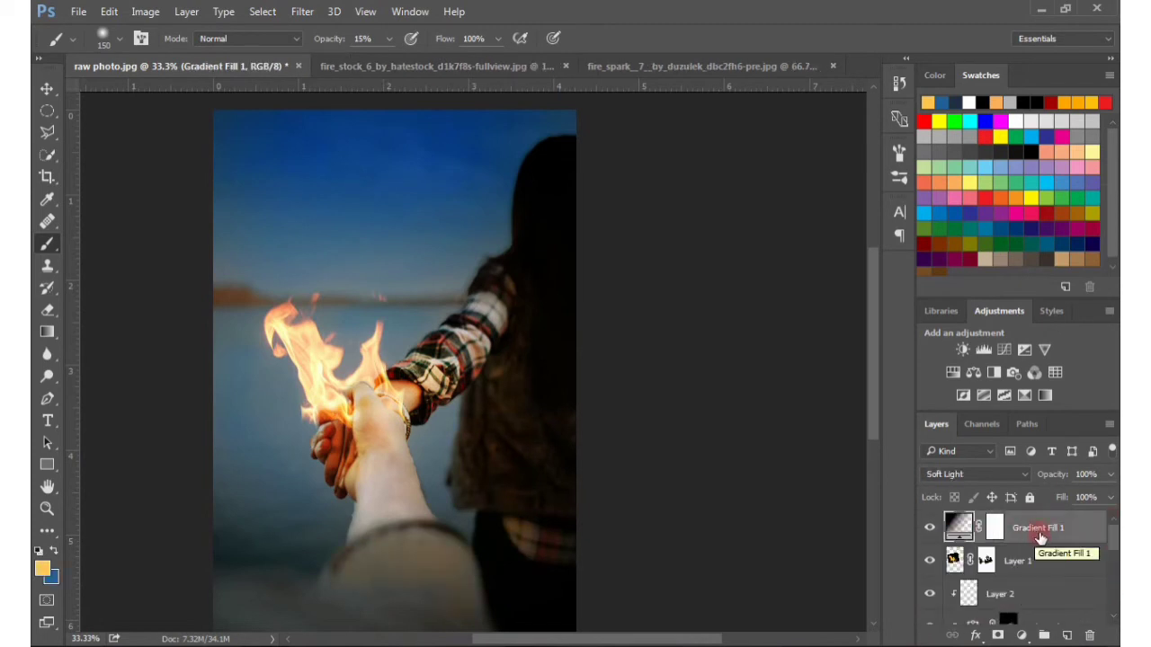
left_click(627, 67)
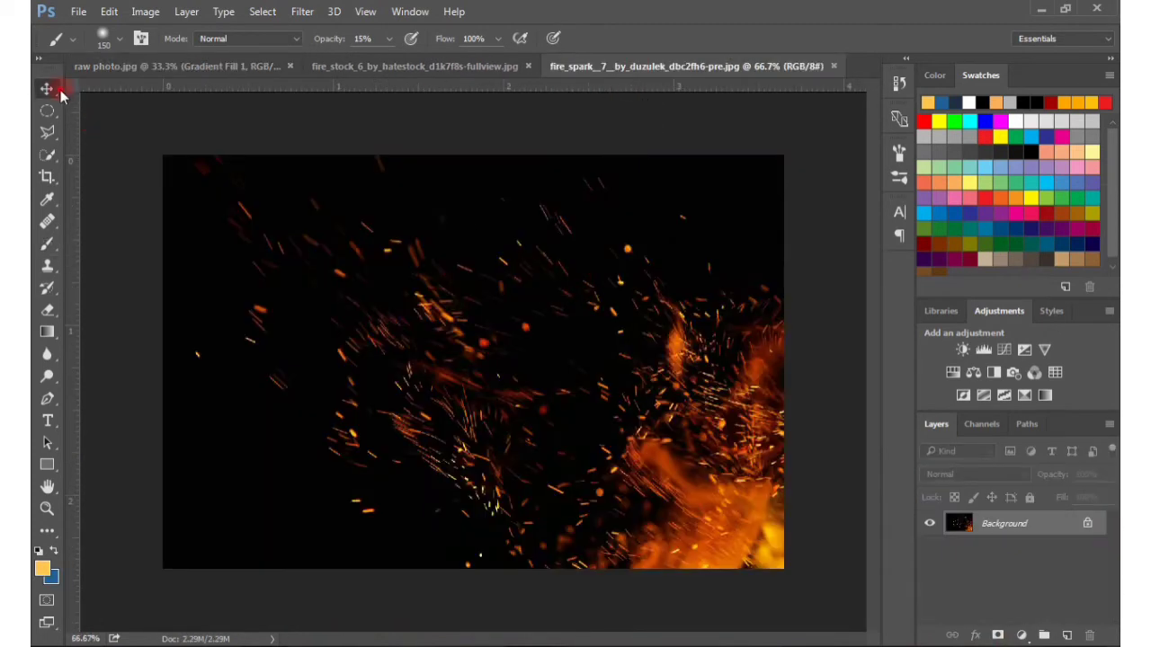
left_click(46, 88)
left_click_drag(990, 524, 567, 414)
left_click(1005, 477)
left_click(948, 247)
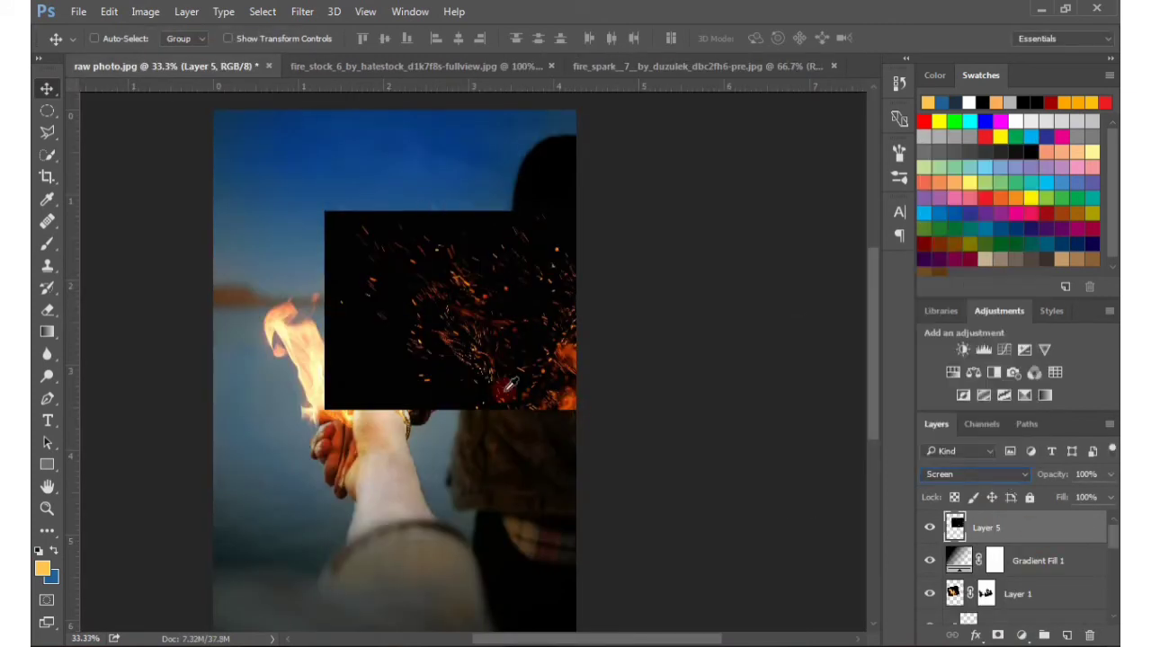
Move the sparks over the flames and rotate them about 48° so they rise from the clasped hands
left_click_drag(524, 360, 313, 385)
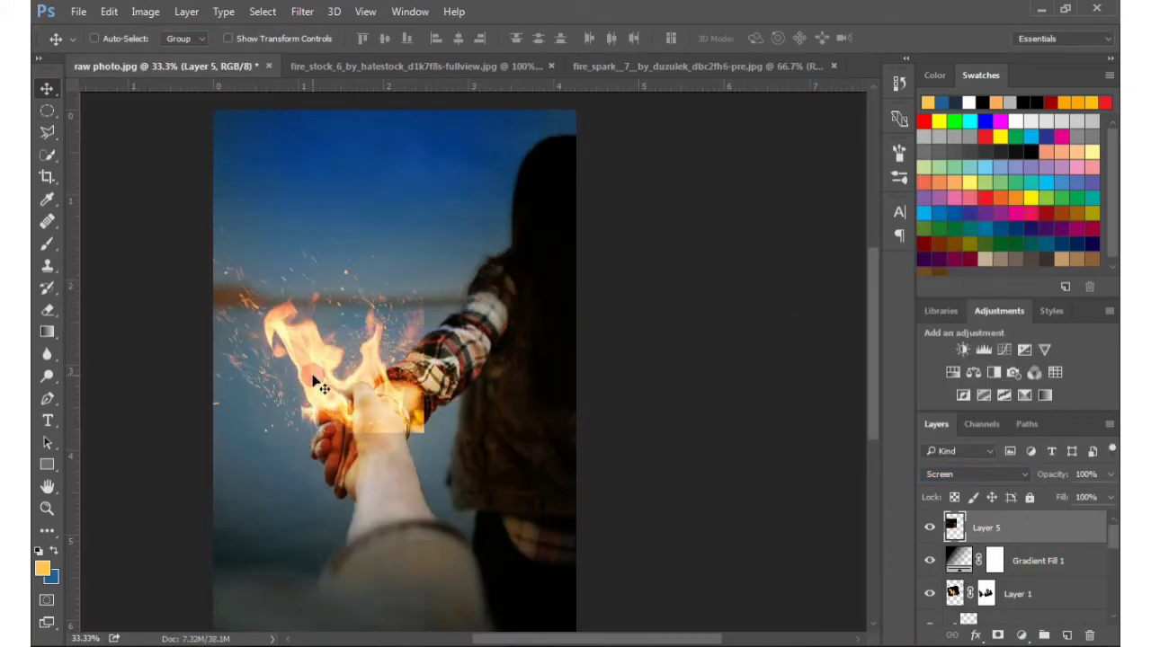
key("ctrl+t")
left_click_drag(400, 205, 482, 392)
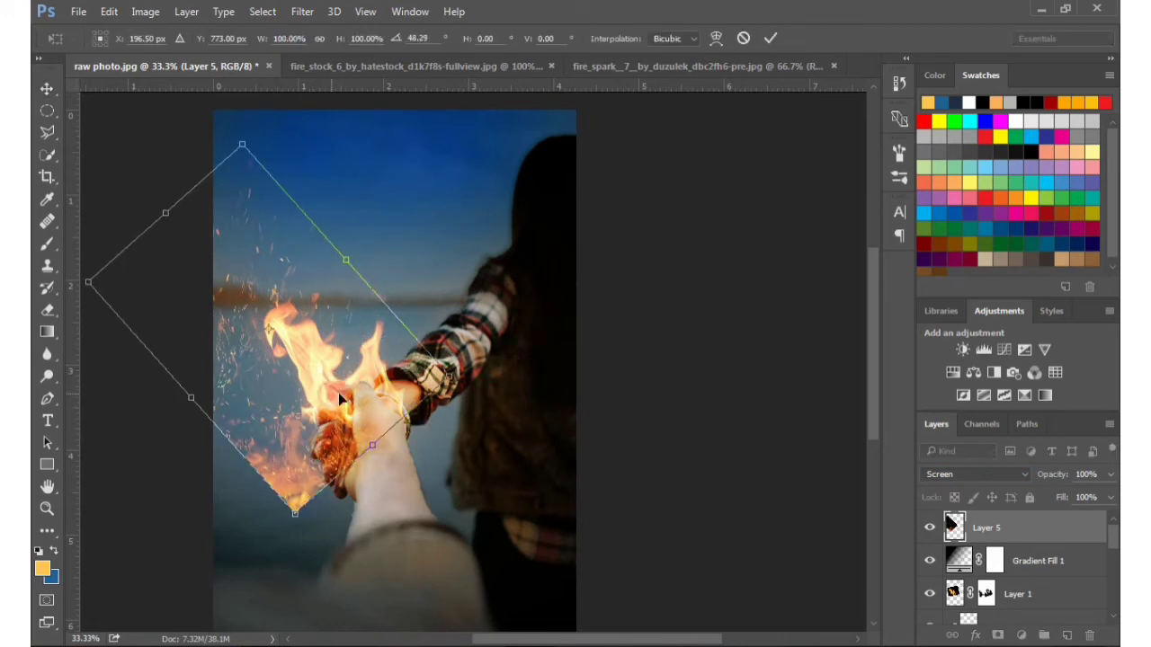
left_click_drag(334, 394, 361, 400)
left_click(769, 37)
Paint black at 100% brush opacity on the sparks layer to hide the fire and hard edges over the clasped hands
left_click(50, 243)
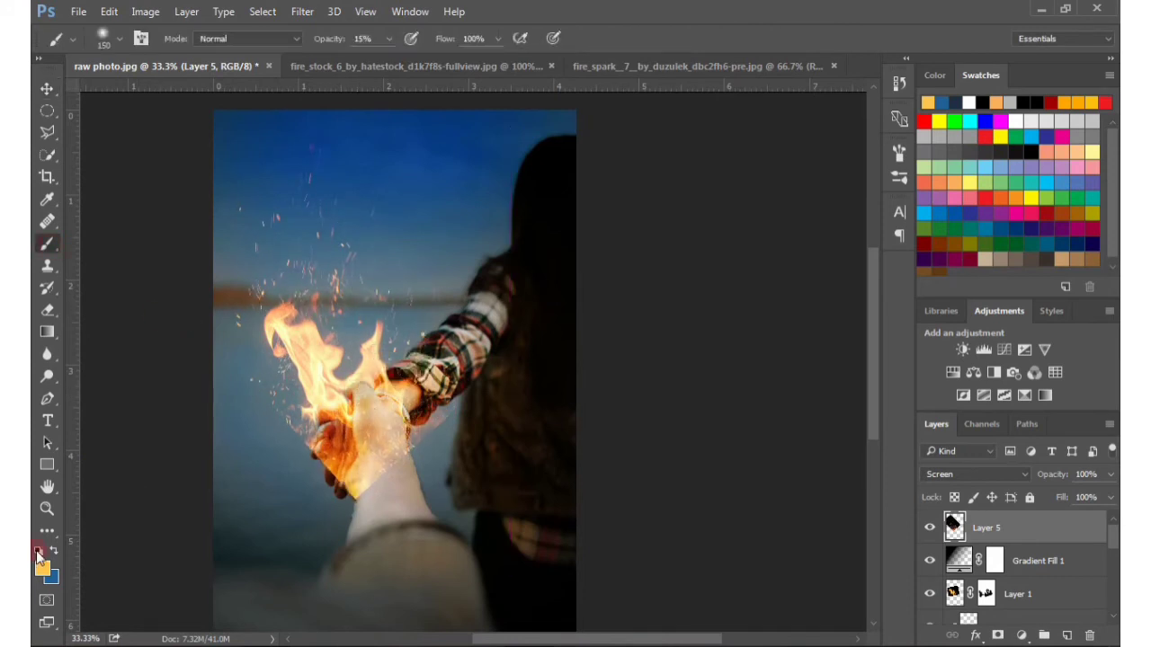
key("d")
key("ctrl+plus")
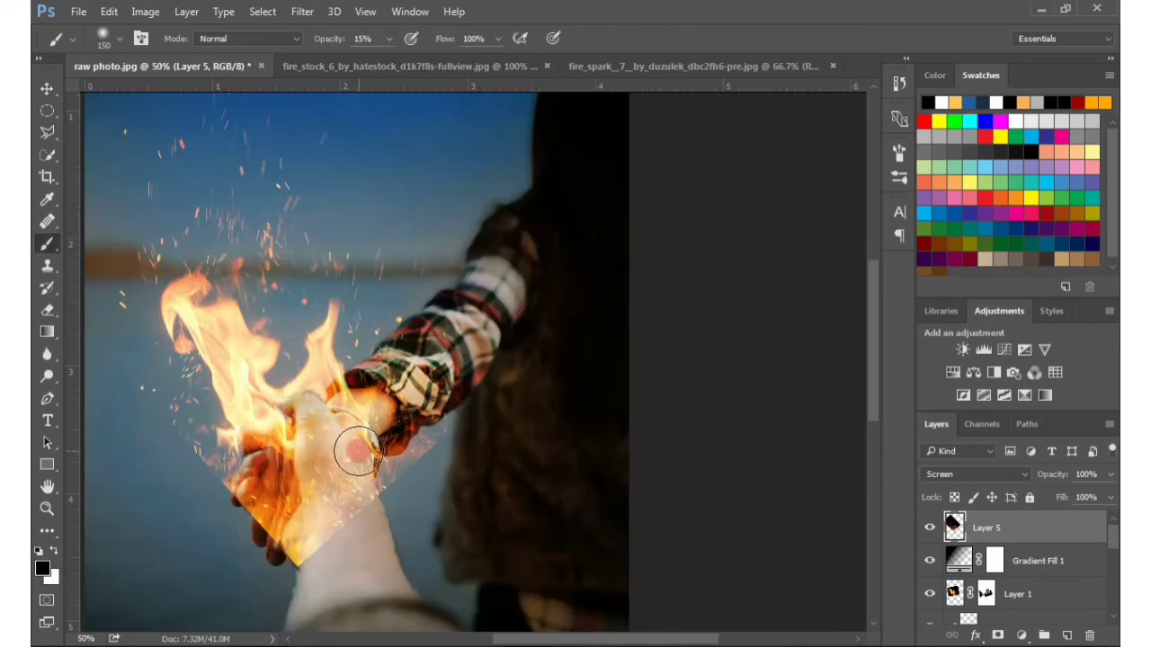
left_click(389, 38)
left_click_drag(385, 58, 459, 57)
left_click_drag(356, 405, 368, 279)
mouse_move(313, 412)
left_mouse_down()
mouse_move(335, 336)
mouse_move(355, 349)
mouse_move(301, 401)
mouse_move(263, 359)
mouse_move(262, 378)
mouse_move(306, 351)
left_mouse_up()
key("[")
key("[")
key("[")
key("[")
key("[")
left_click_drag(320, 291, 296, 281)
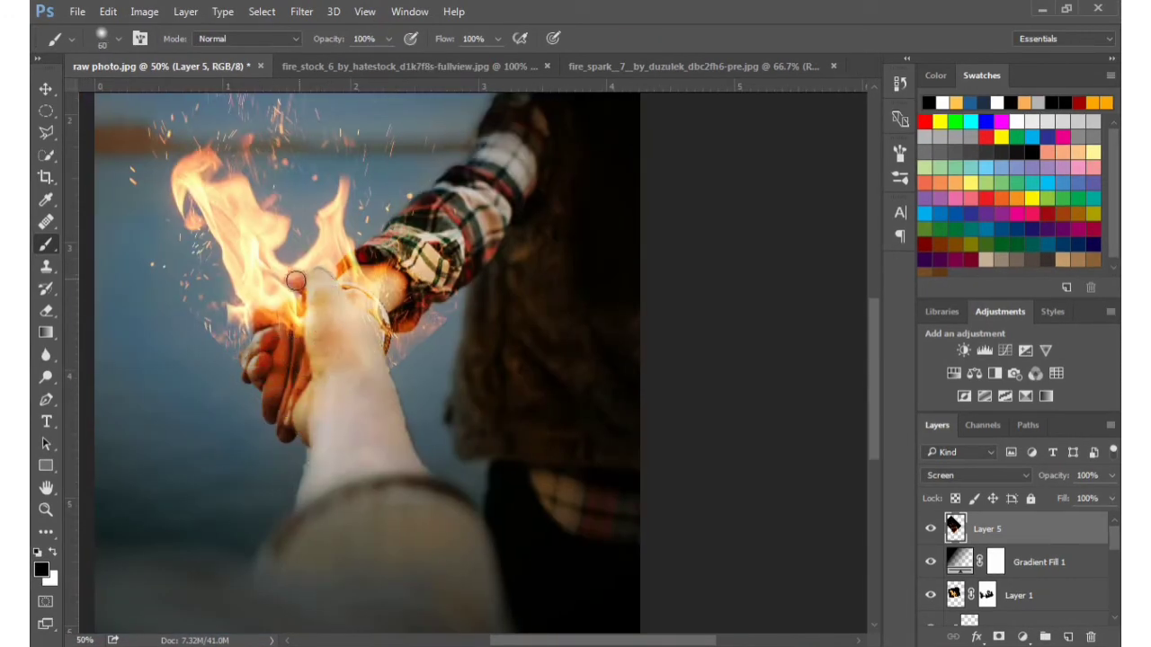
Paint out the stray sparks around the bracelet, the plaid cuff and the lower edge of the flames in black
mouse_move(349, 319)
left_mouse_down()
mouse_move(400, 321)
mouse_move(407, 291)
mouse_move(439, 336)
left_mouse_up()
key("[")
left_click_drag(255, 382, 152, 277)
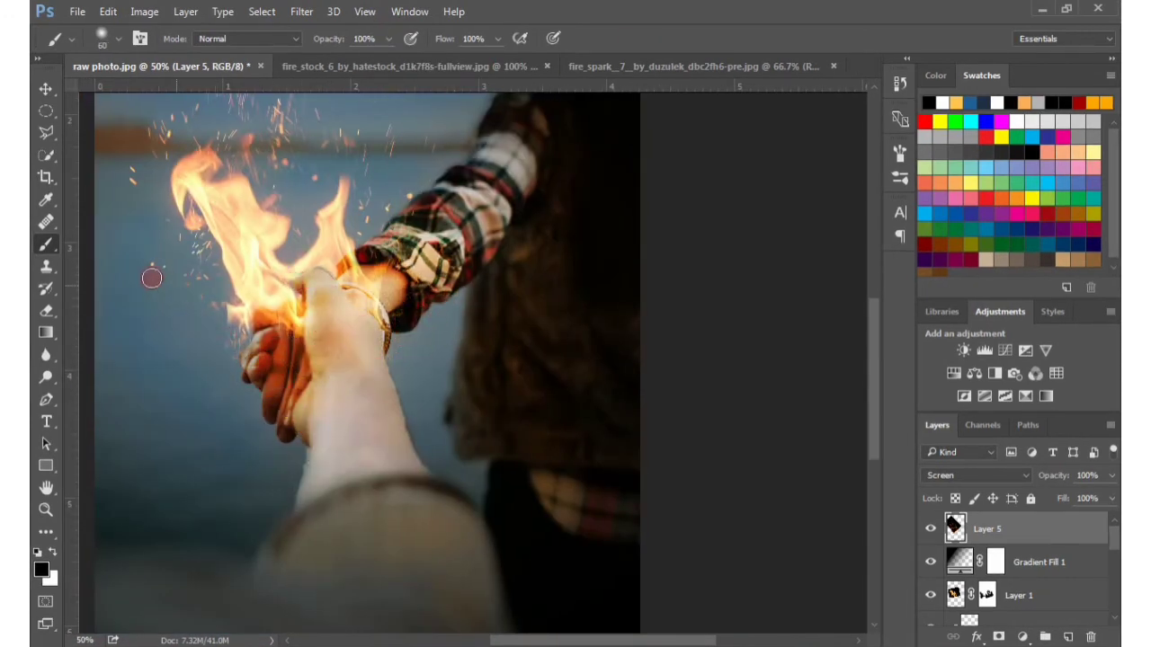
left_click_drag(195, 224, 372, 267)
left_click_drag(390, 383, 419, 387)
left_click_drag(455, 413, 399, 509)
Clean up the remaining spark traces over the plaid sleeve and beside the hands with a much larger black brush
key("]")
key("]")
key("]")
key("]")
key("]")
key("]")
key("]")
key("]")
key("]")
key("]")
key("]")
left_click_drag(622, 299, 588, 354)
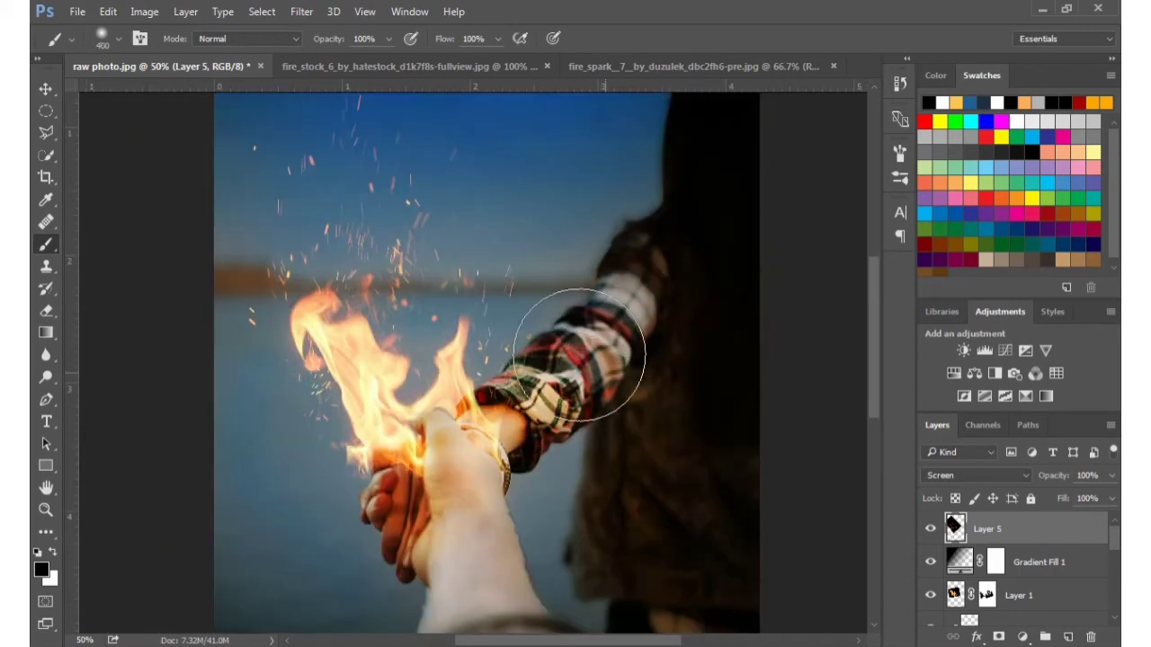
mouse_move(634, 247)
left_mouse_down()
mouse_move(655, 380)
mouse_move(633, 197)
left_mouse_up()
left_click_drag(264, 436, 351, 511)
Move the sparks layer below the Gradient Fill layer
key("ctrl+minus")
key("ctrl+minus")
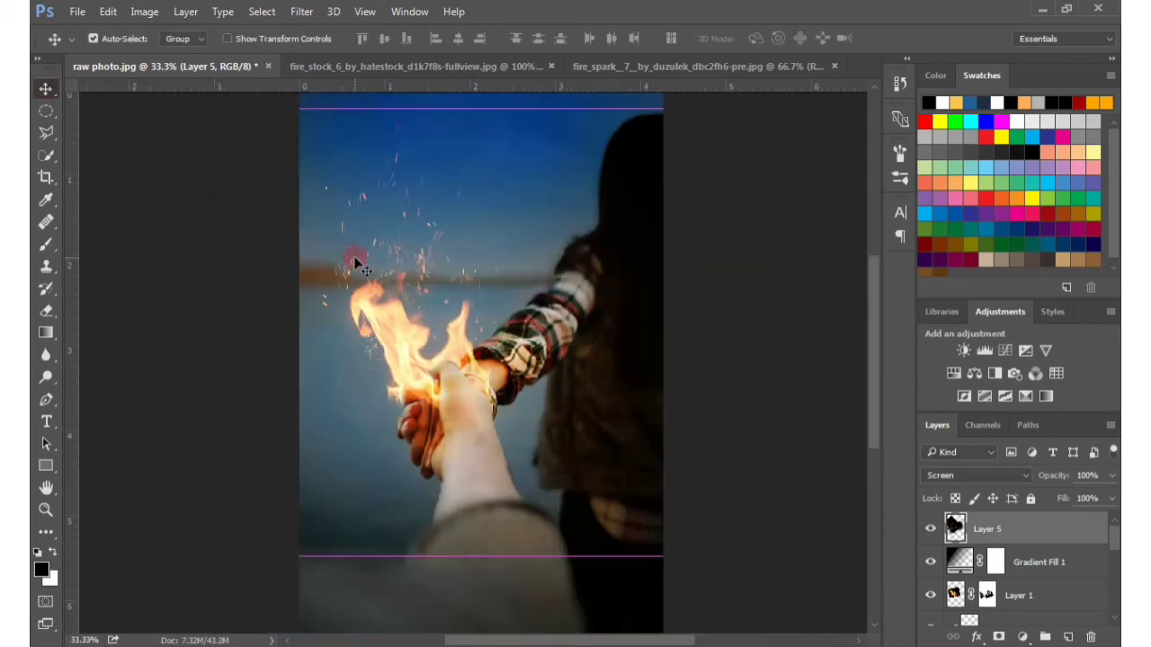
left_click(1013, 536)
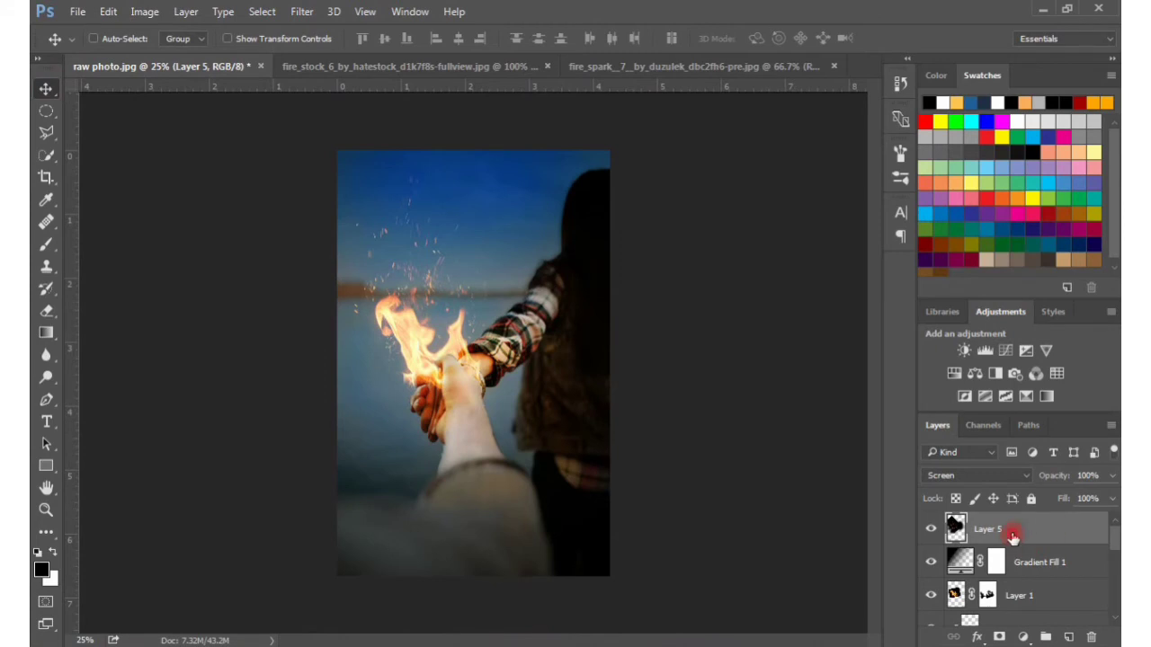
left_click_drag(1013, 536, 1026, 580)
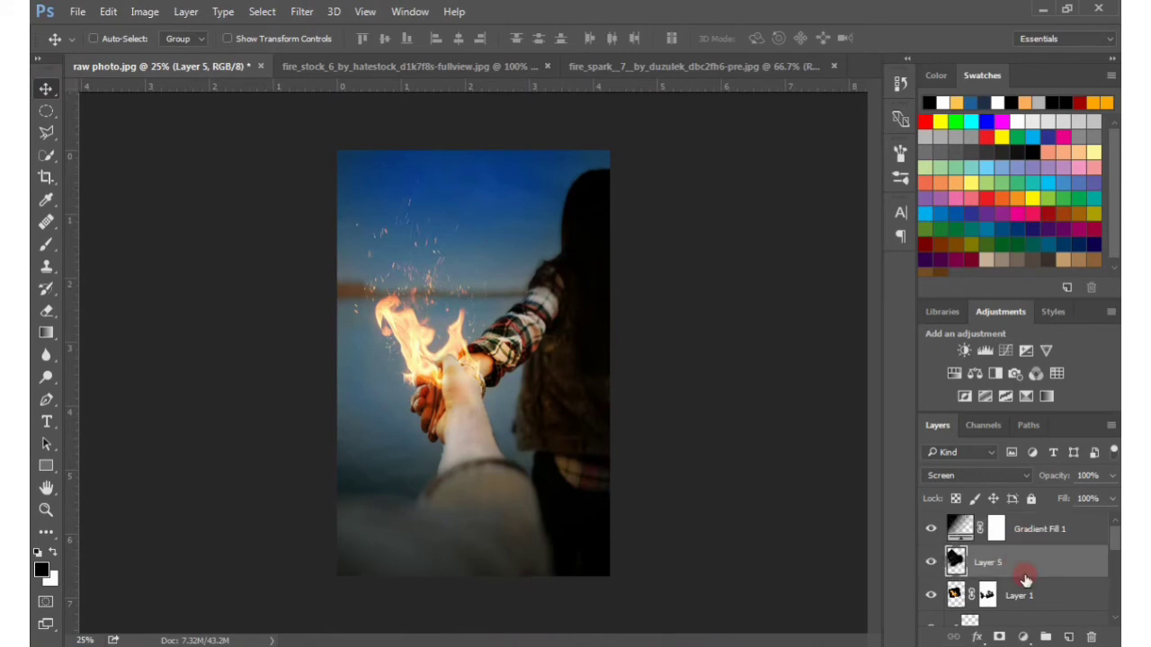
Stamp all visible layers into a new layer above Gradient Fill 1 and open it in the Camera Raw Filter
left_click(1039, 532)
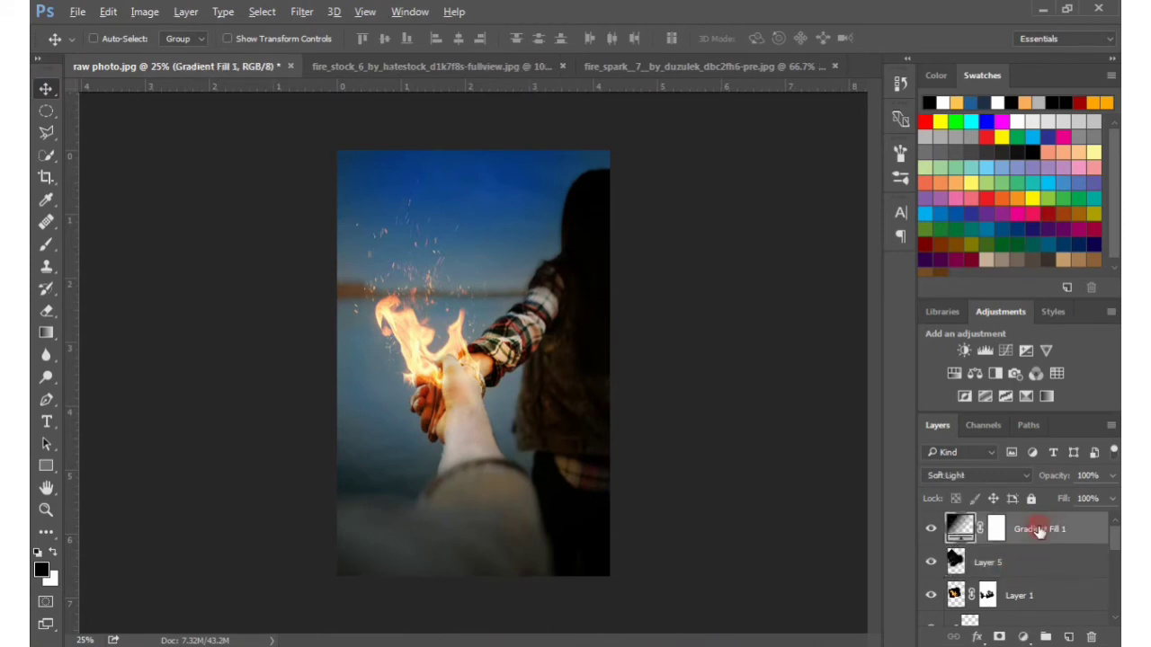
key("ctrl+shift+alt+e")
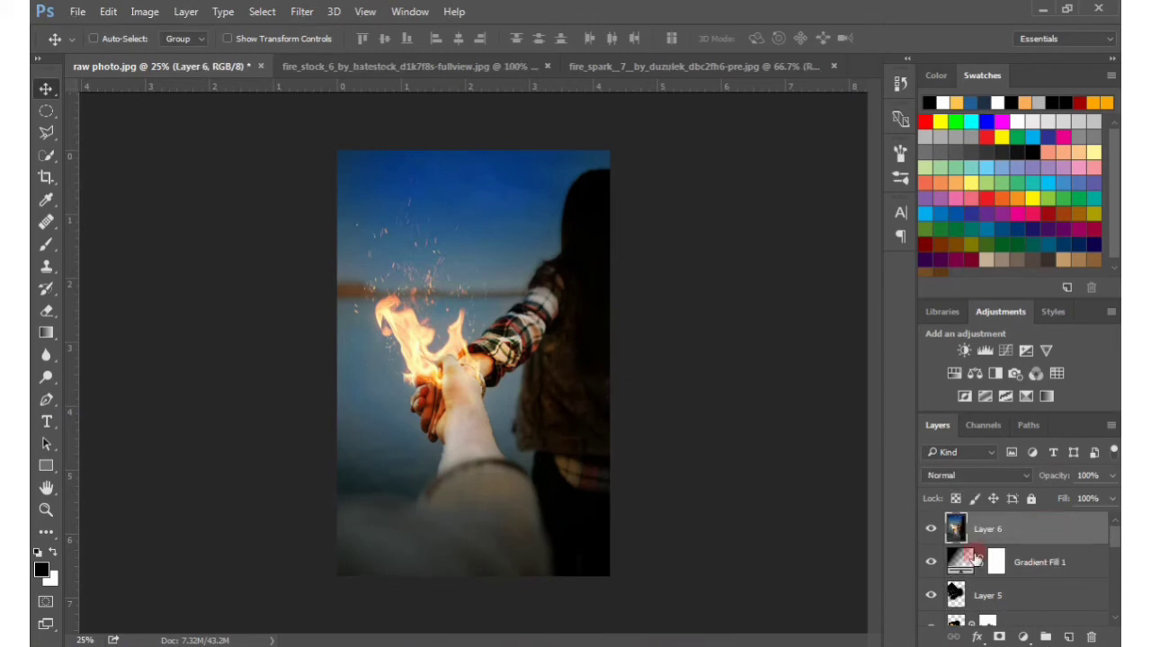
left_click(307, 13)
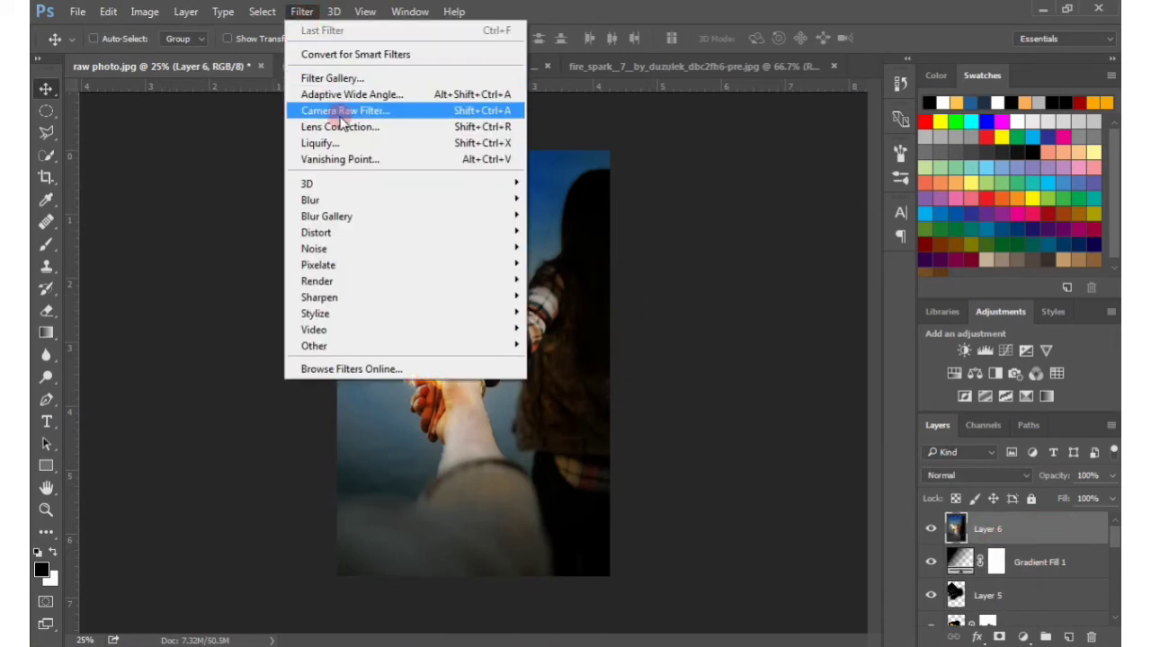
left_click(342, 108)
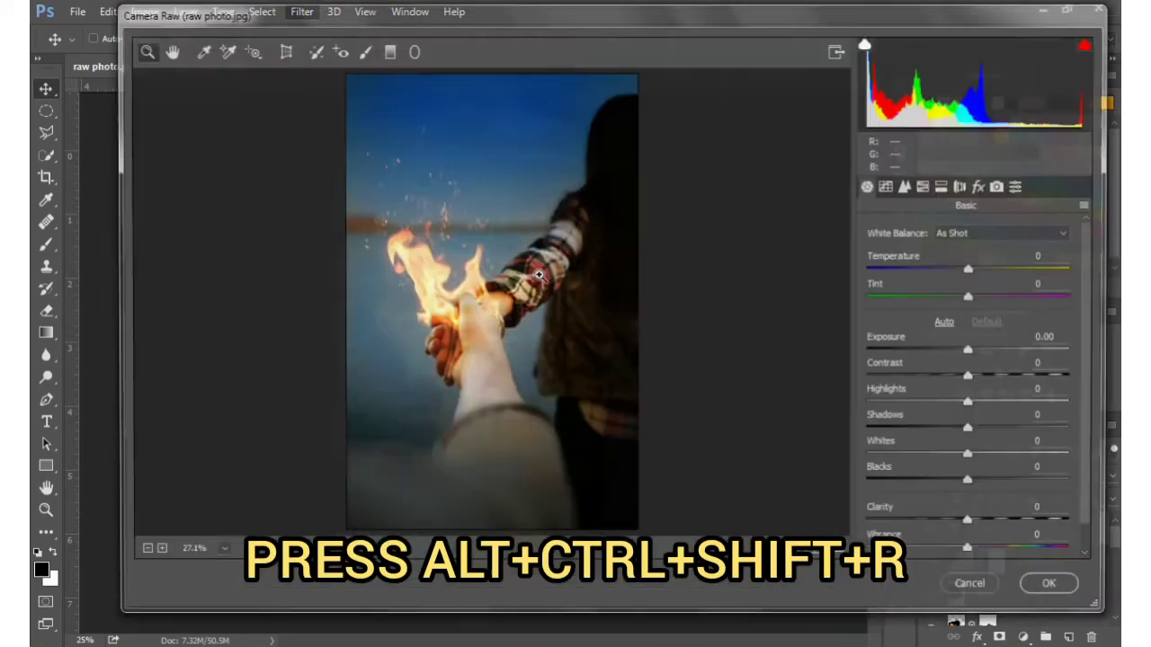
Set the basic adjustments to Temperature -4, Shadows +11, Whites -16, Blacks -21, Clarity +15 and Vibrance +19
left_click_drag(729, 20, 715, 39)
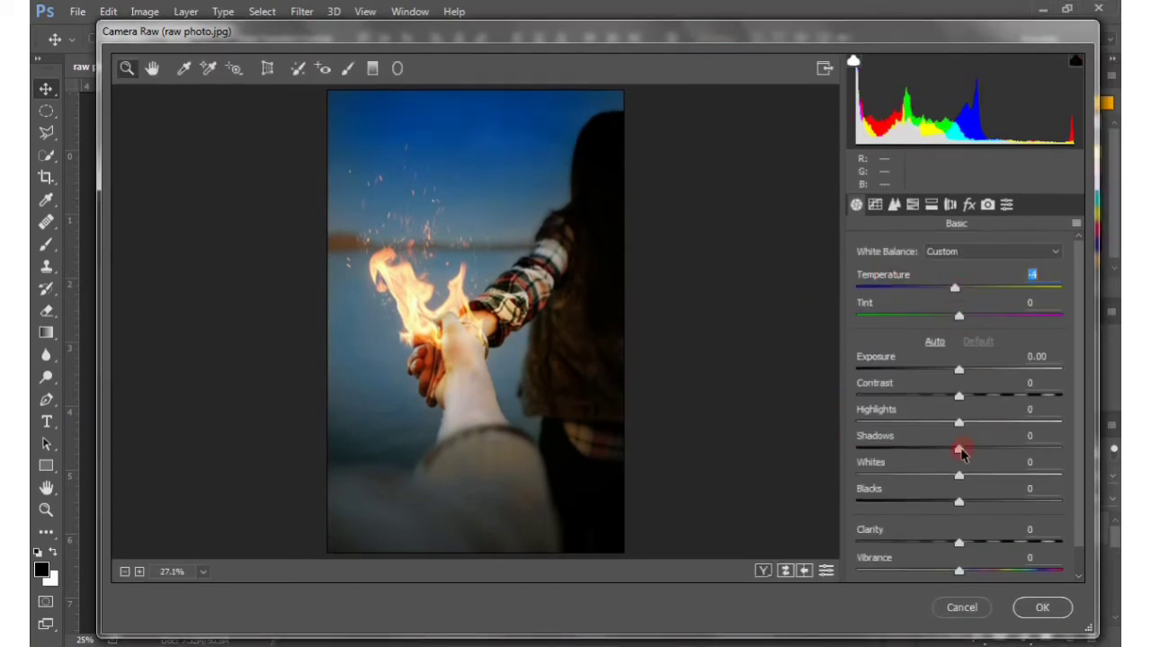
left_click_drag(961, 450, 938, 506)
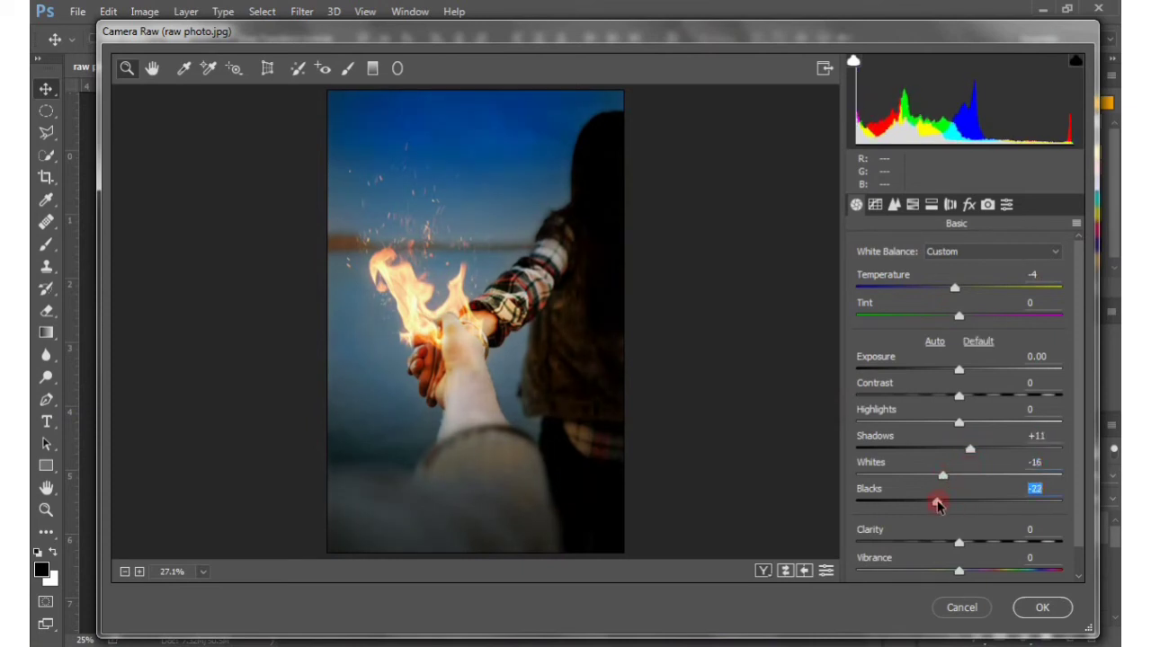
left_click_drag(958, 544, 980, 575)
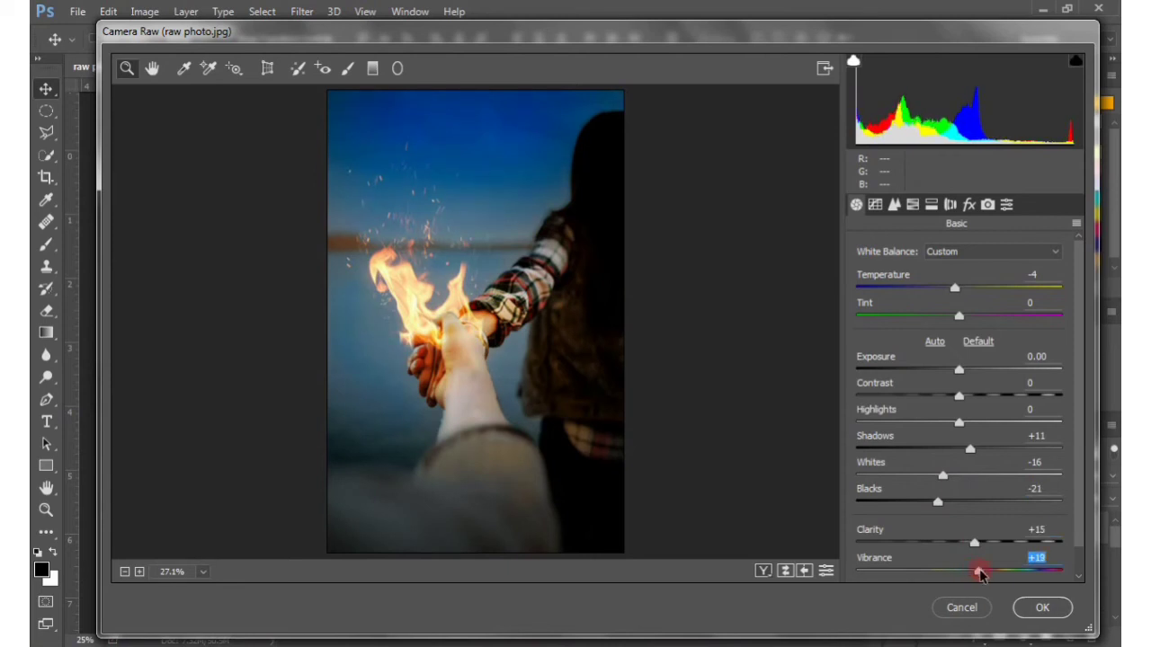
Shift the hue of the Aquas to +22 in the HSL adjustments
left_click(912, 205)
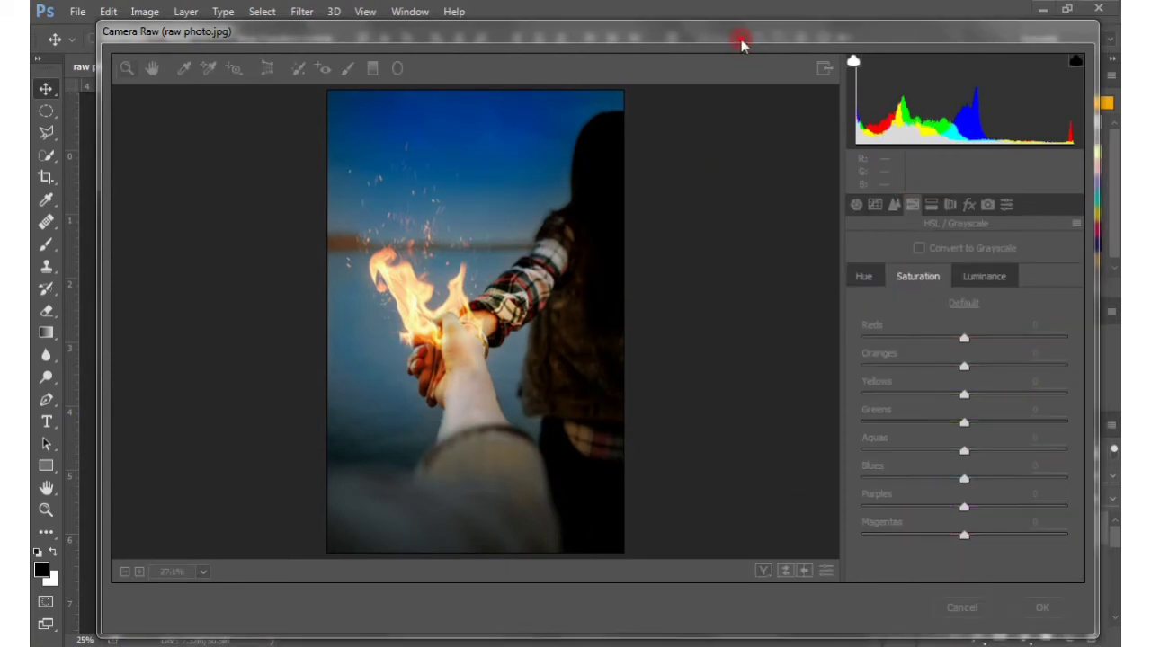
left_click(867, 279)
left_click_drag(964, 455, 987, 455)
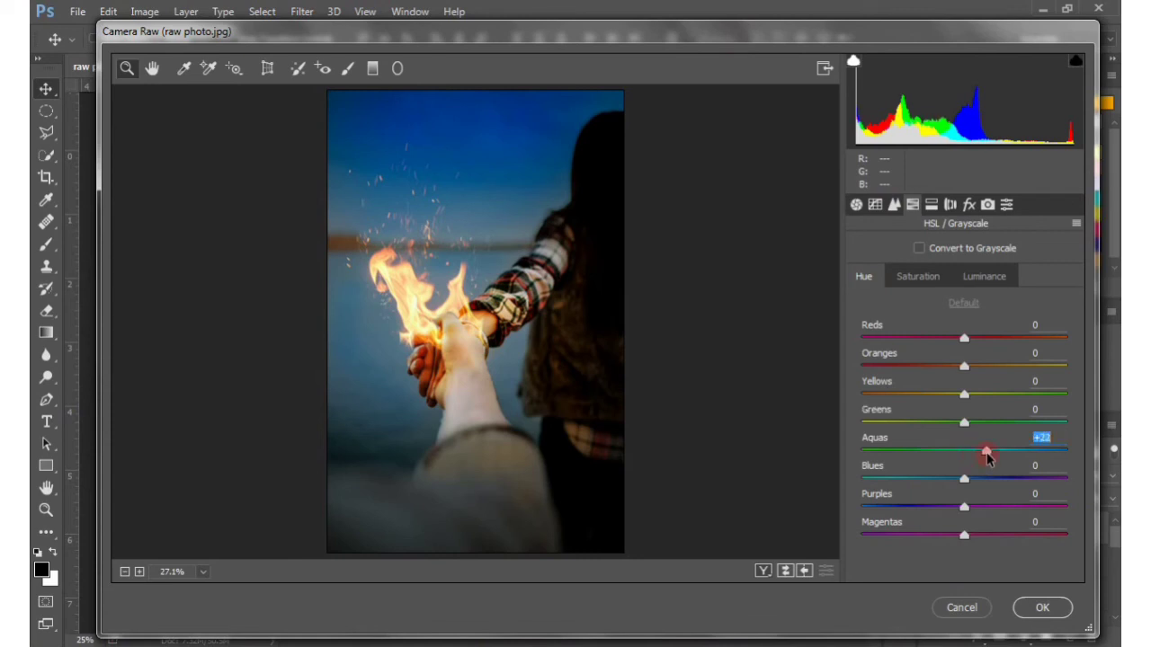
Adjust the saturation of the Oranges and Yellows, and set the luminance of Aquas to -20 and Blues to -18
left_click(918, 276)
left_click_drag(964, 365, 980, 399)
left_click(984, 278)
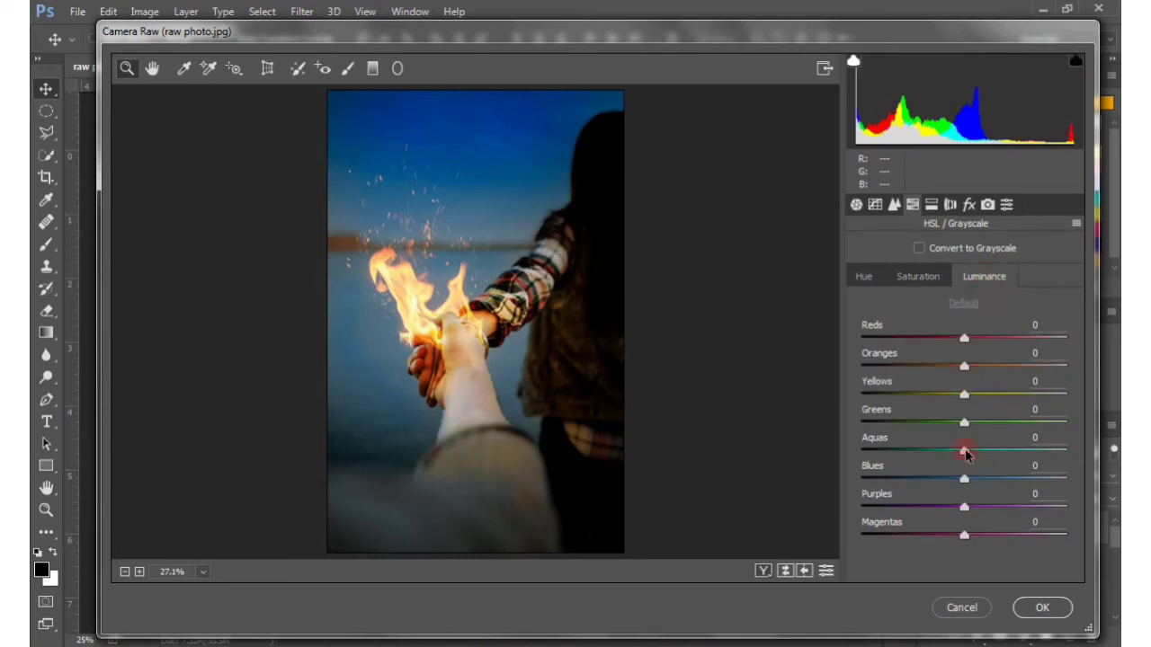
left_click_drag(964, 454, 945, 478)
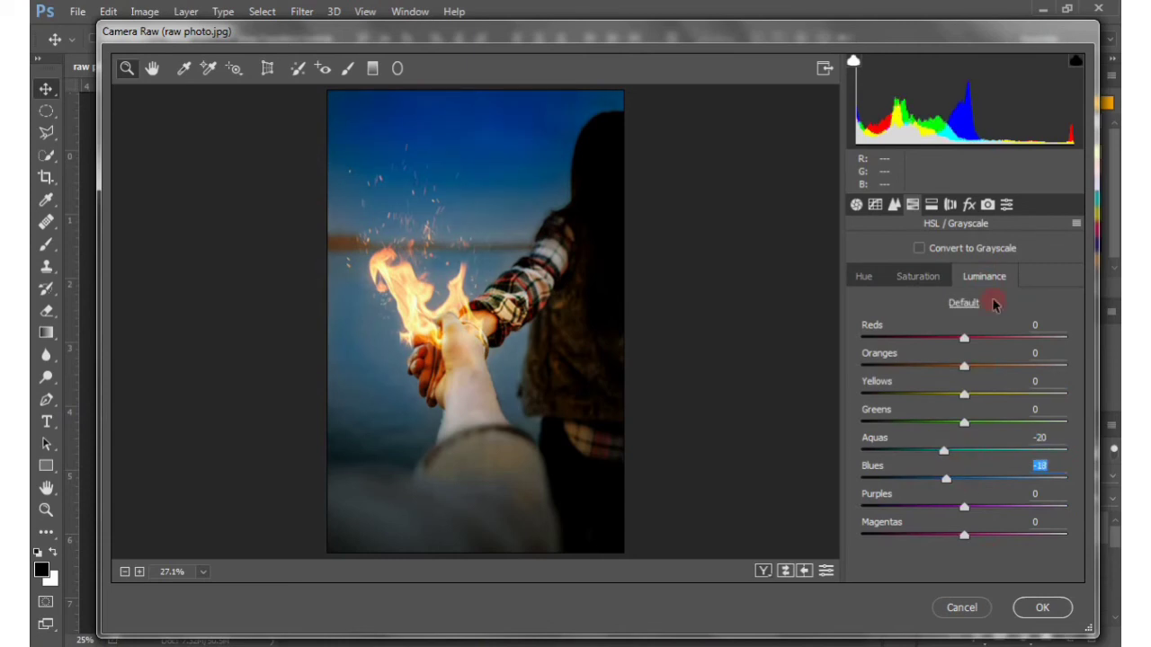
Set the Camera Calibration shadows tint to -27 and the Red Primary to hue +10 and saturation -13
left_click(987, 204)
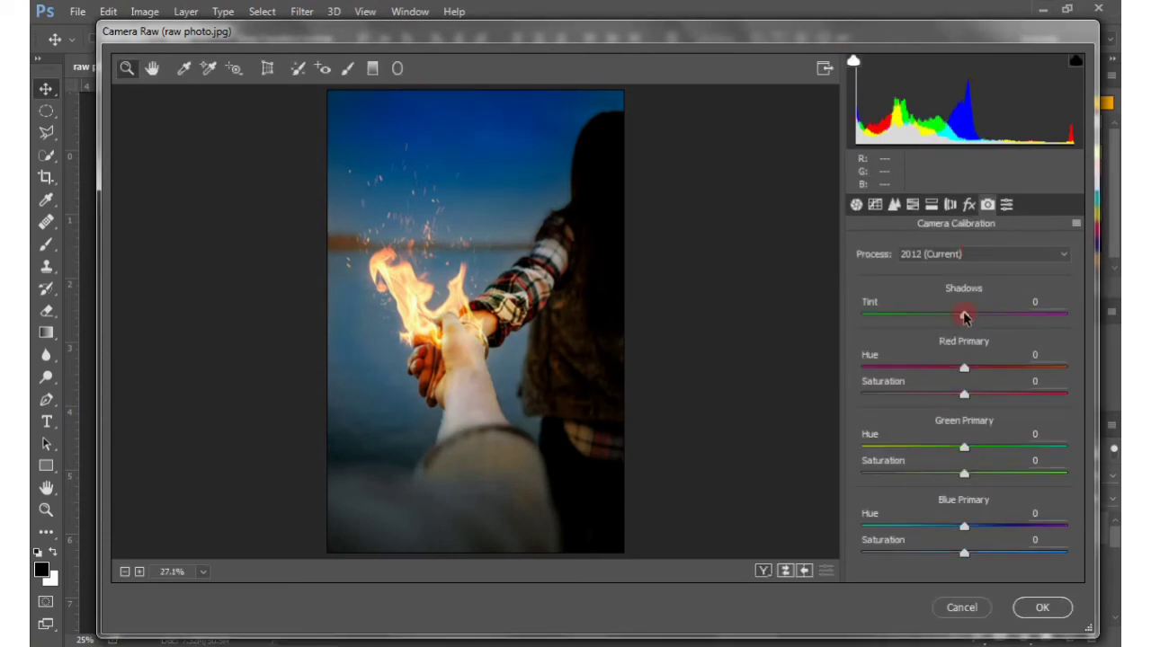
left_click_drag(964, 320, 940, 322)
left_click_drag(965, 370, 942, 398)
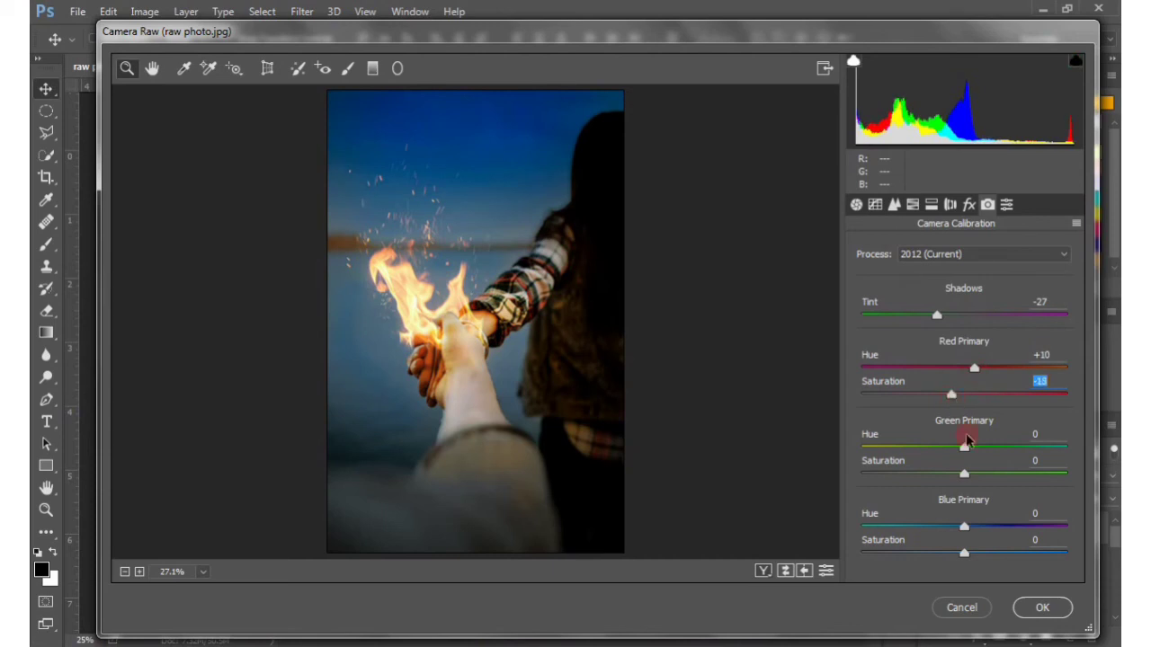
Calibrate the Green Primary to hue +12 and saturation +9, and the Blue Primary to hue -11 and saturation +23
left_click_drag(967, 441, 975, 475)
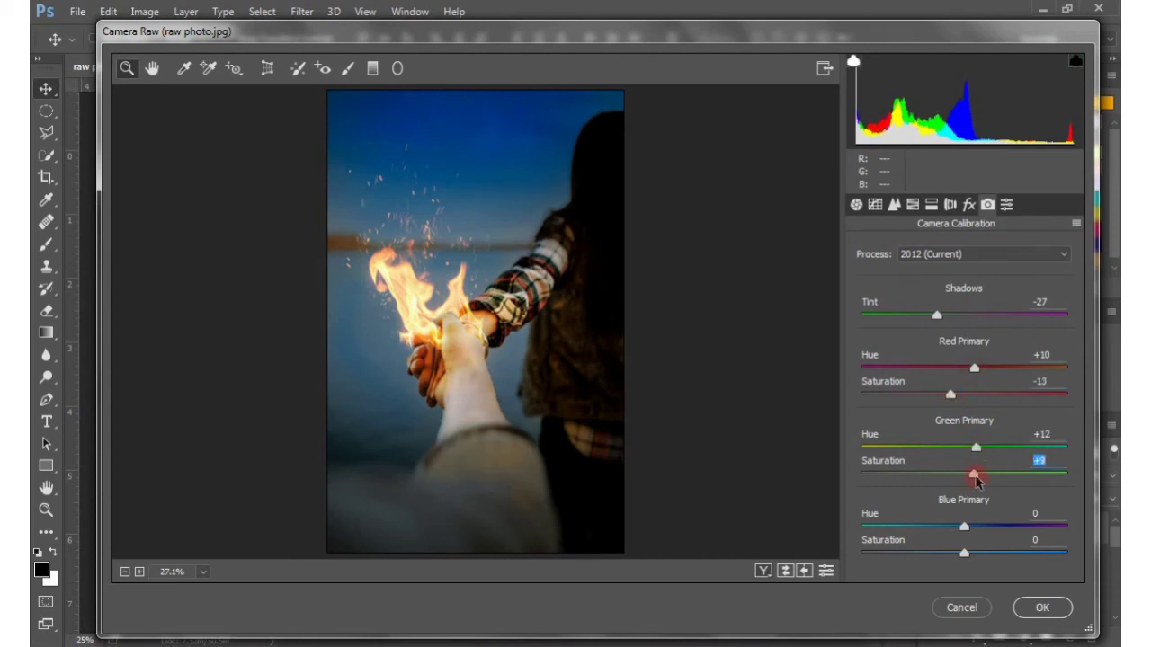
left_click_drag(965, 528, 940, 529)
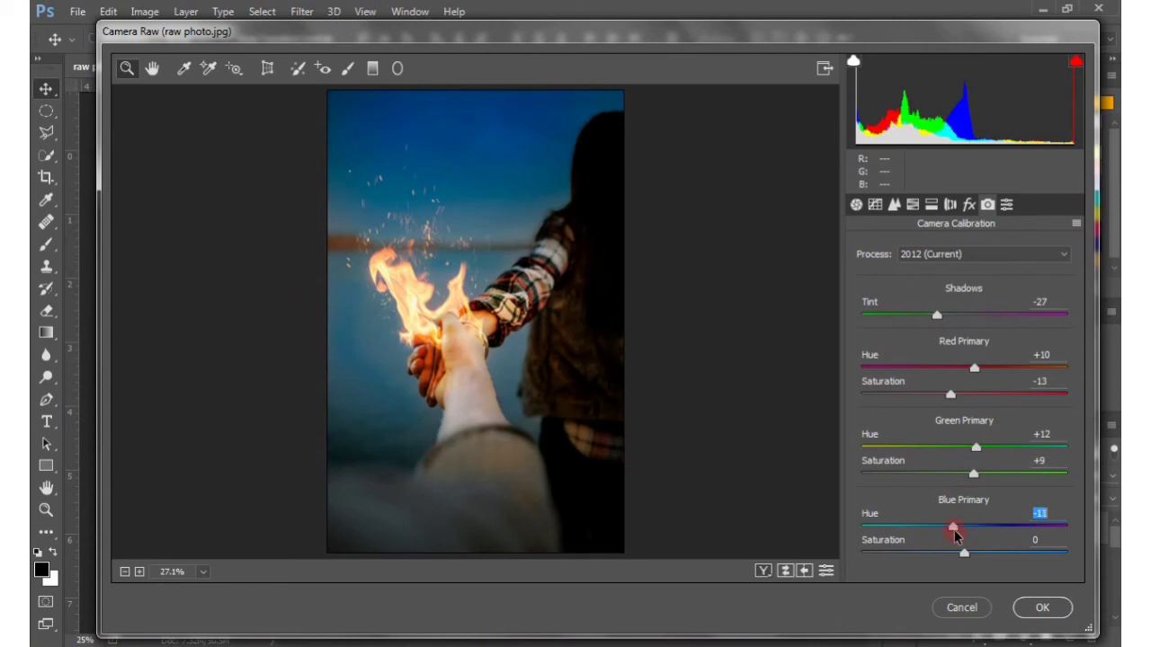
left_click_drag(966, 554, 981, 554)
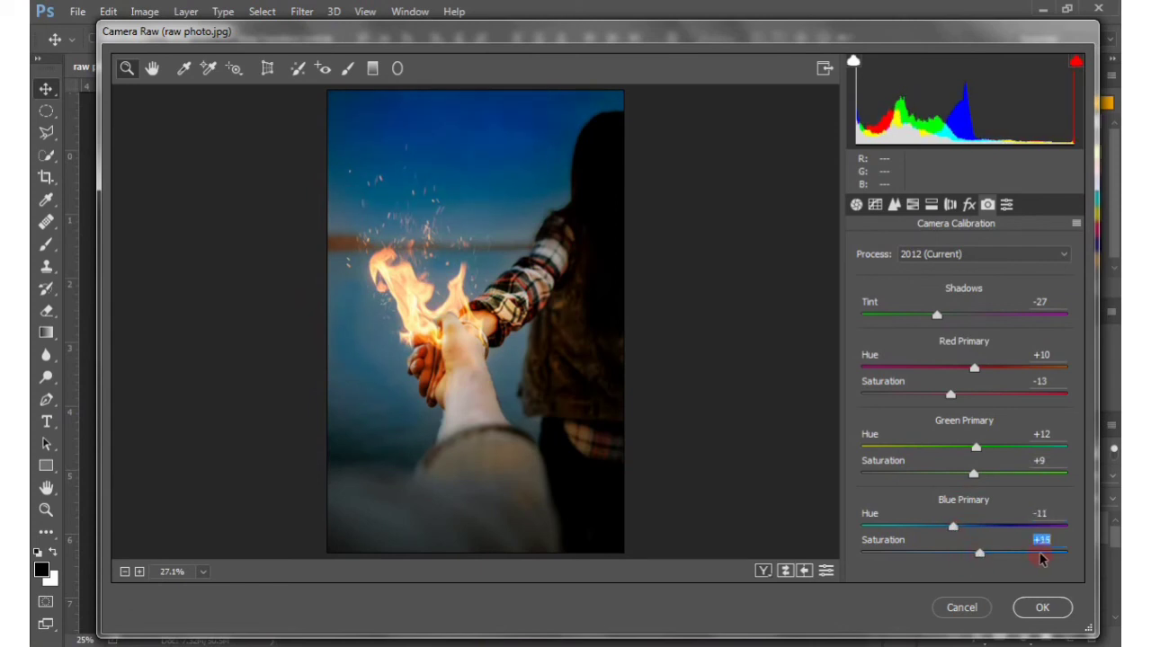
left_click(1041, 554)
left_click(980, 555)
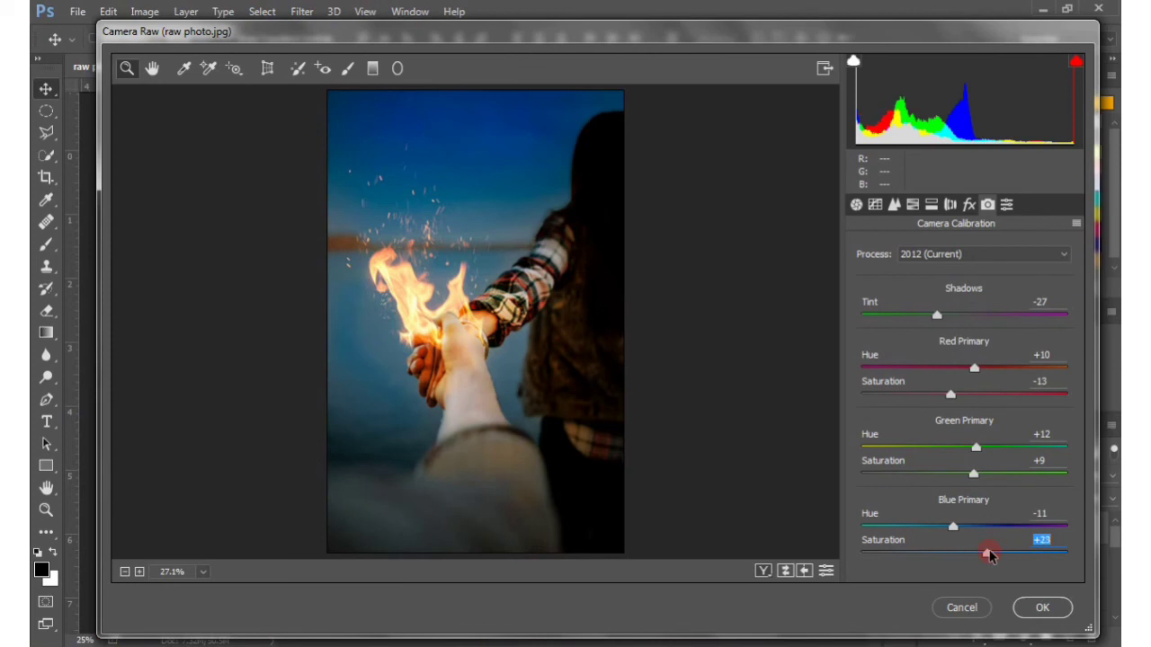
Add a post-crop vignette with amount -3 and show the before and after versions side by side
left_click(970, 206)
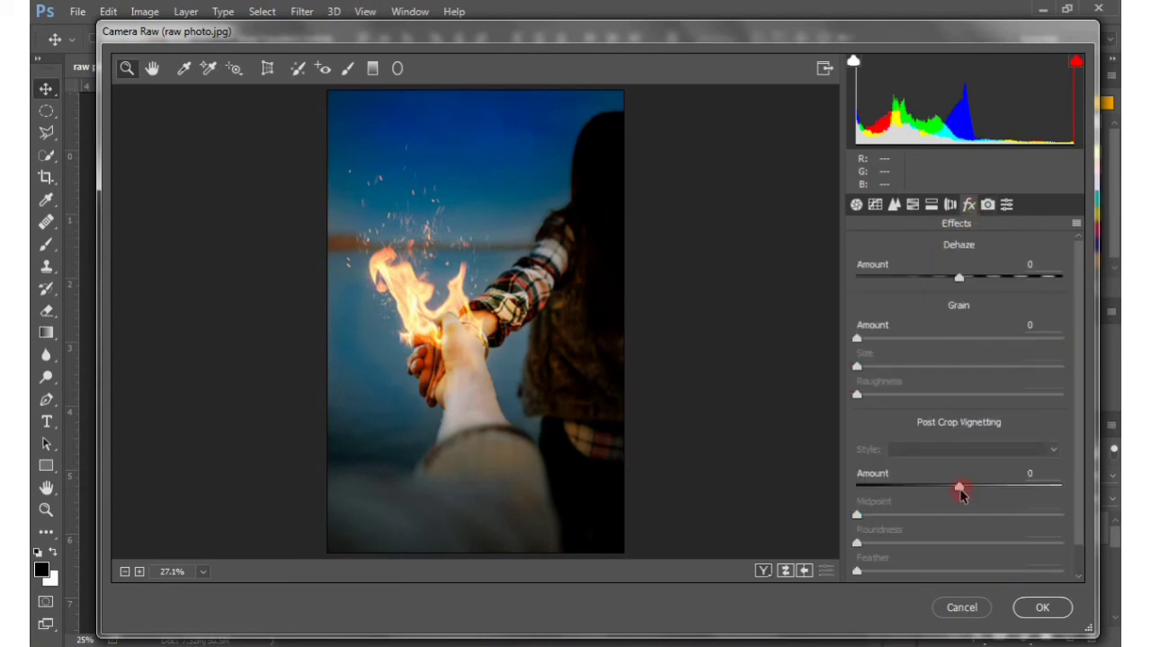
mouse_move(961, 491)
left_mouse_down()
mouse_move(944, 483)
mouse_move(954, 482)
left_mouse_up()
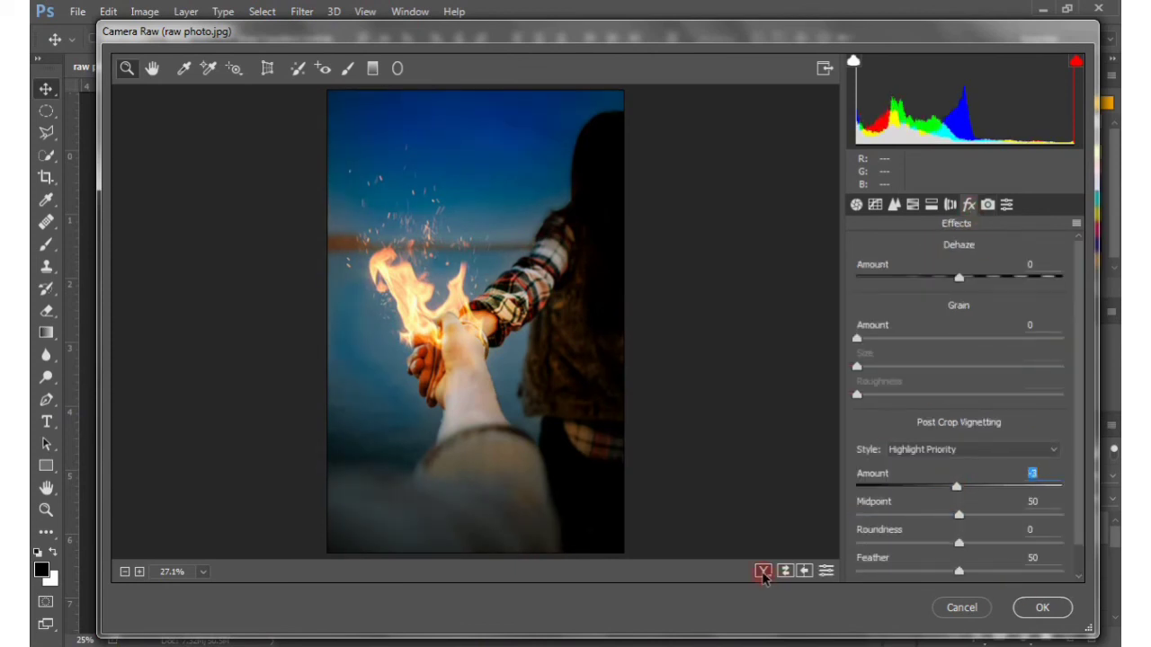
left_click(762, 572)
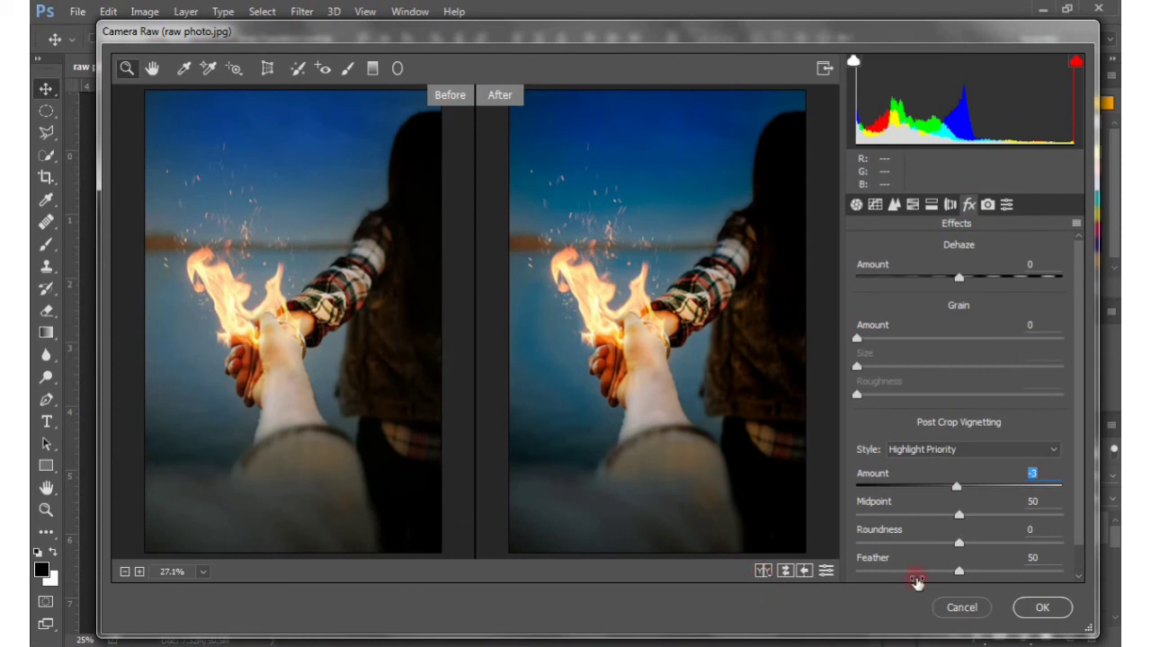
Change the primary hues to Red +24, Green +20 and Blue -18 in Camera Calibration and apply the Camera Raw grade
left_click(988, 205)
left_click_drag(974, 369, 988, 374)
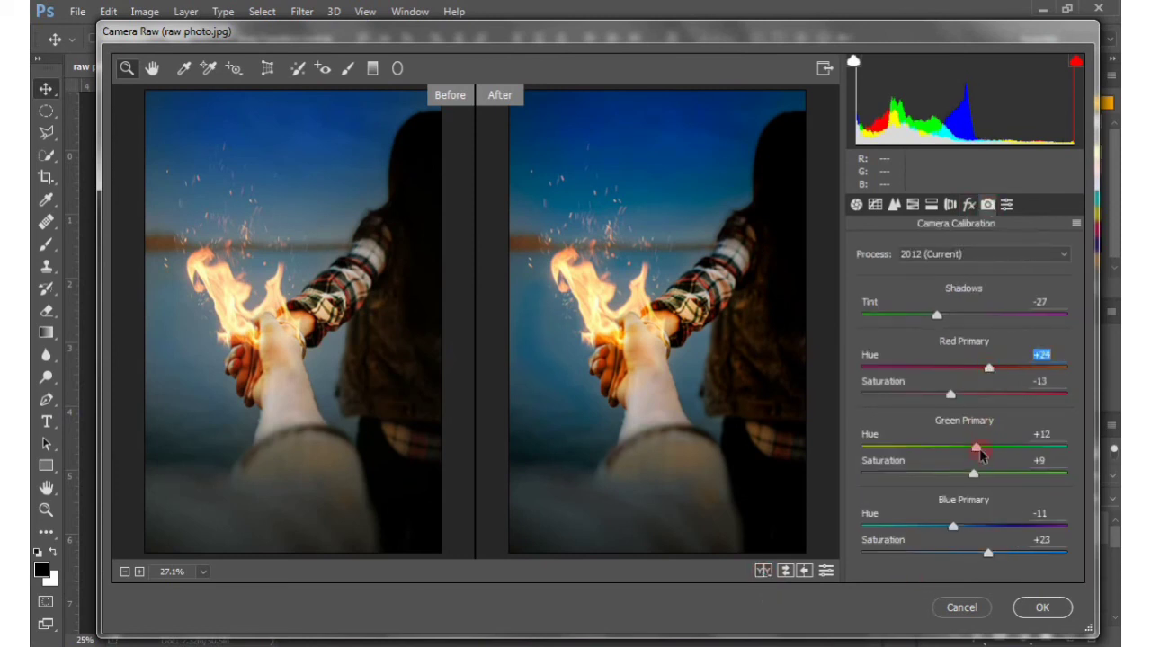
left_click_drag(981, 454, 989, 454)
left_click_drag(958, 526, 949, 532)
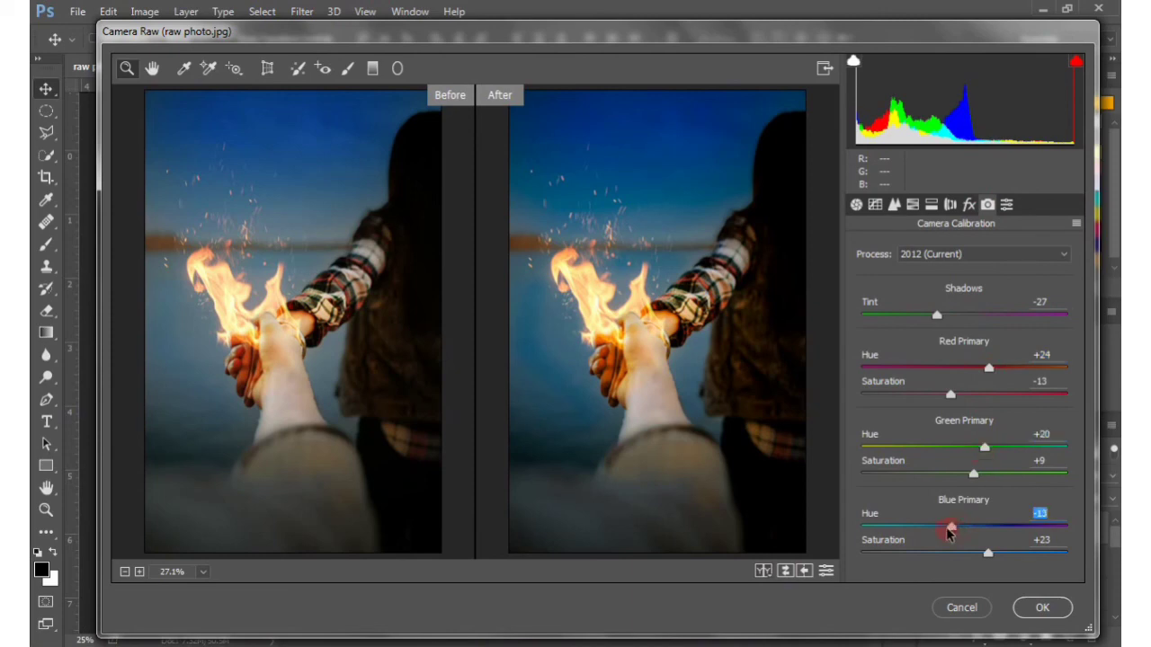
left_click(1042, 608)
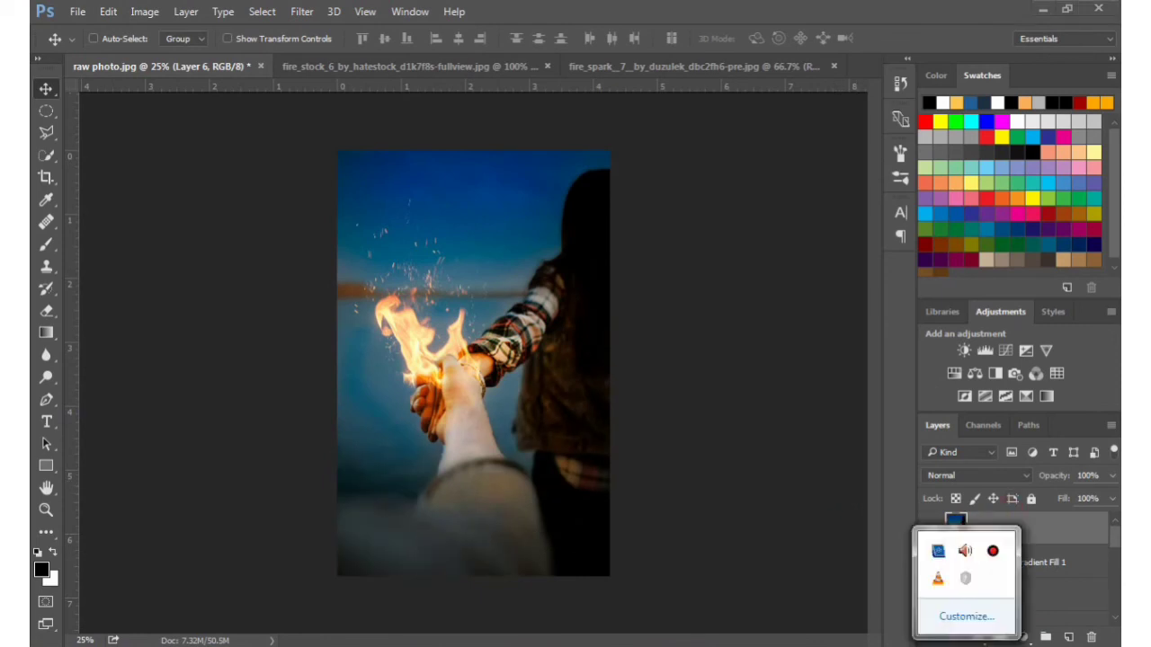
Select every layer above the original photo, from Layer 3 up to Layer 6, and group them
left_click_drag(1114, 538, 1115, 594)
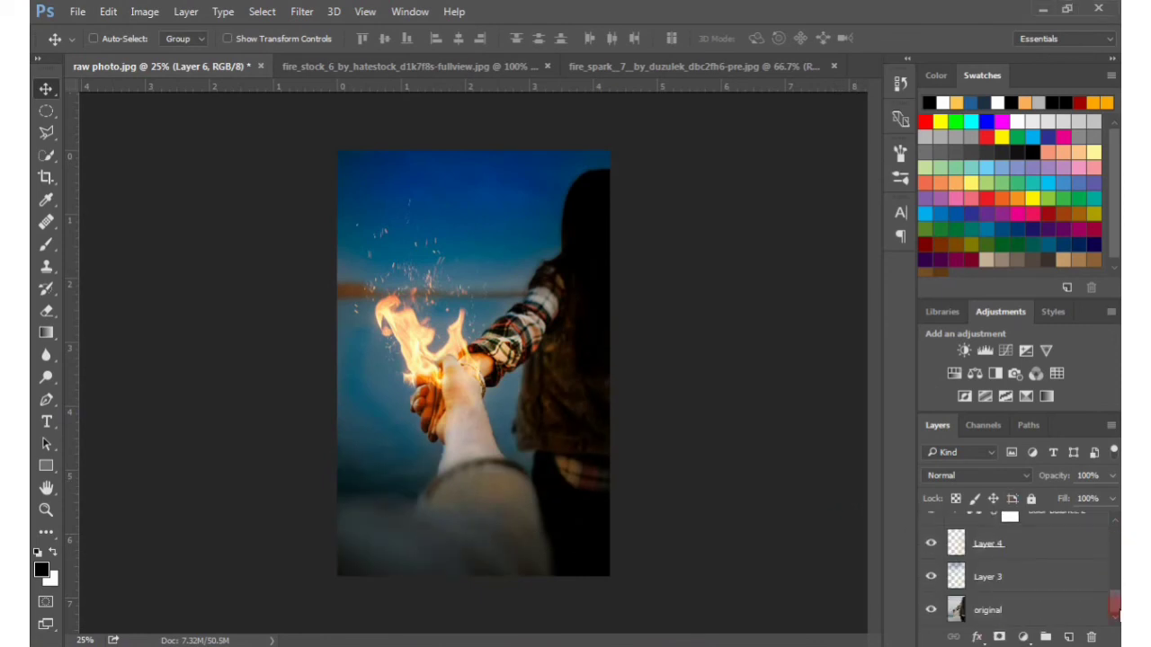
left_click(1036, 577)
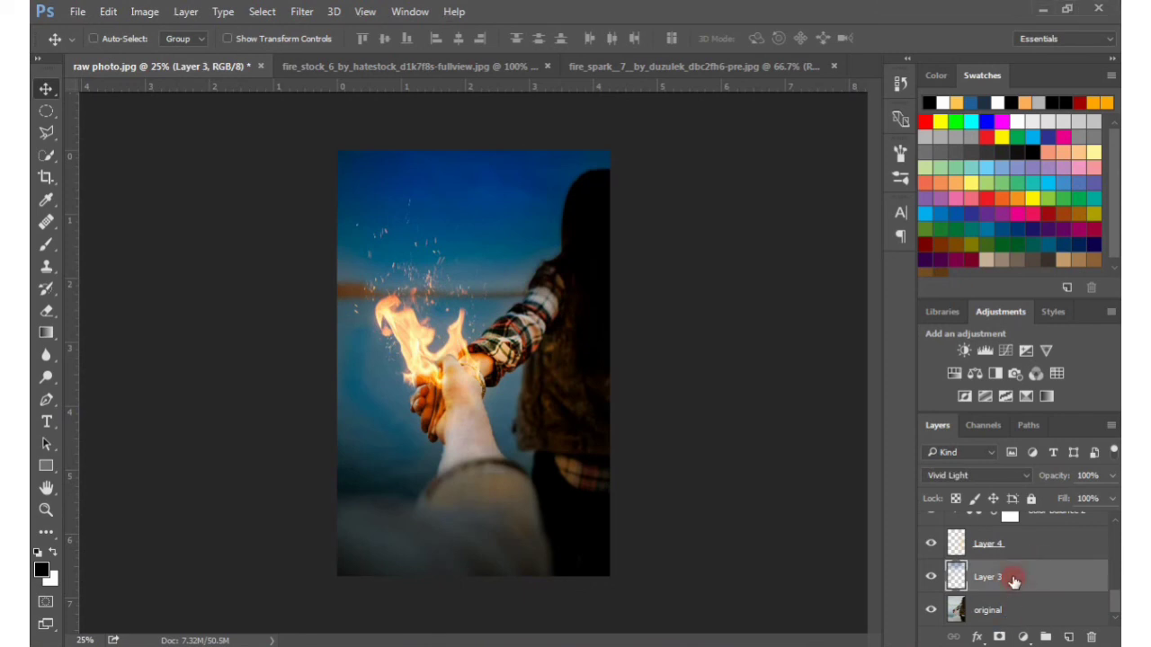
left_click(1010, 548)
left_click(1009, 574, "shift")
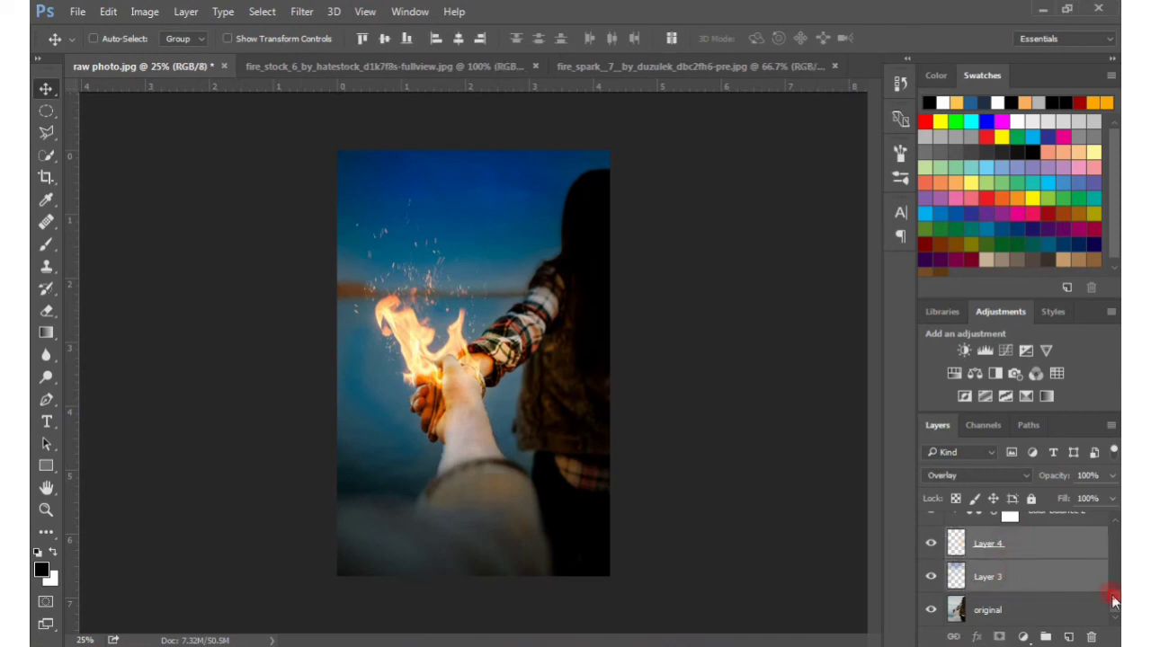
left_click_drag(1114, 602, 1115, 542)
left_click(1082, 550, "ctrl")
left_click(1080, 523, "ctrl")
left_click(1061, 572, "ctrl")
left_click(1068, 539, "ctrl")
left_click(1069, 578, "ctrl")
left_click(1069, 551, "ctrl")
left_click(1065, 586, "ctrl")
left_click(1064, 560, "ctrl")
left_click(1066, 530, "ctrl")
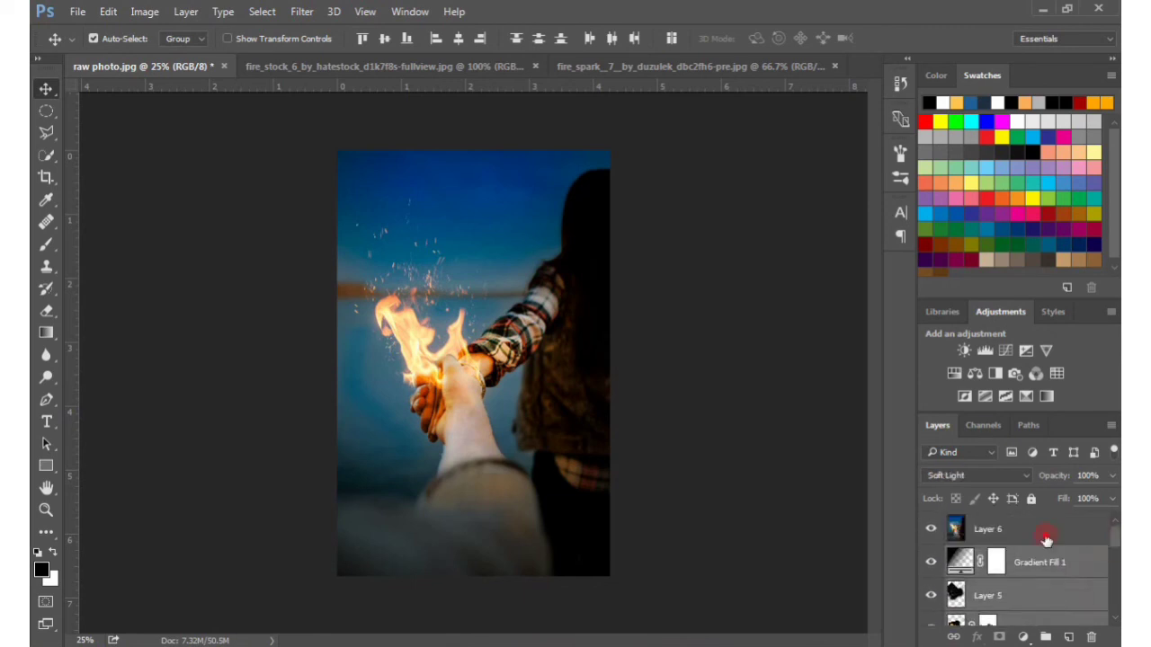
left_click(1046, 537, "ctrl")
right_click(1046, 535)
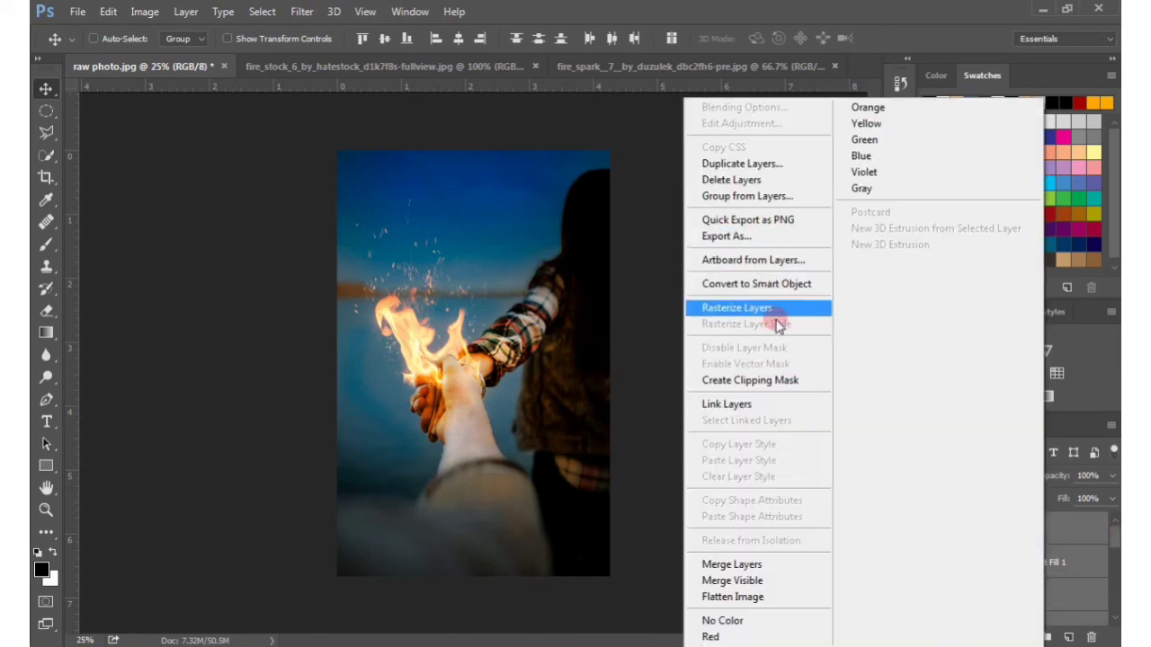
left_click(755, 196)
left_click(724, 232)
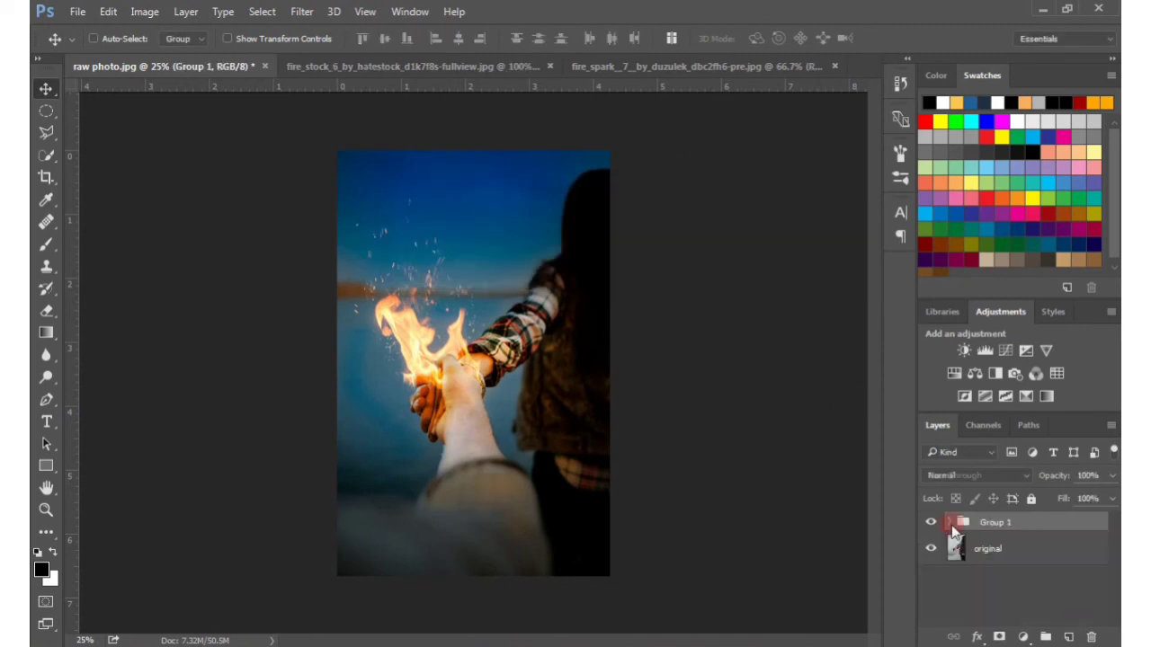
Hide and show Group 1 repeatedly to compare the finished manipulation with the original photo
left_click(931, 523)
left_click(932, 522)
left_click(932, 522)
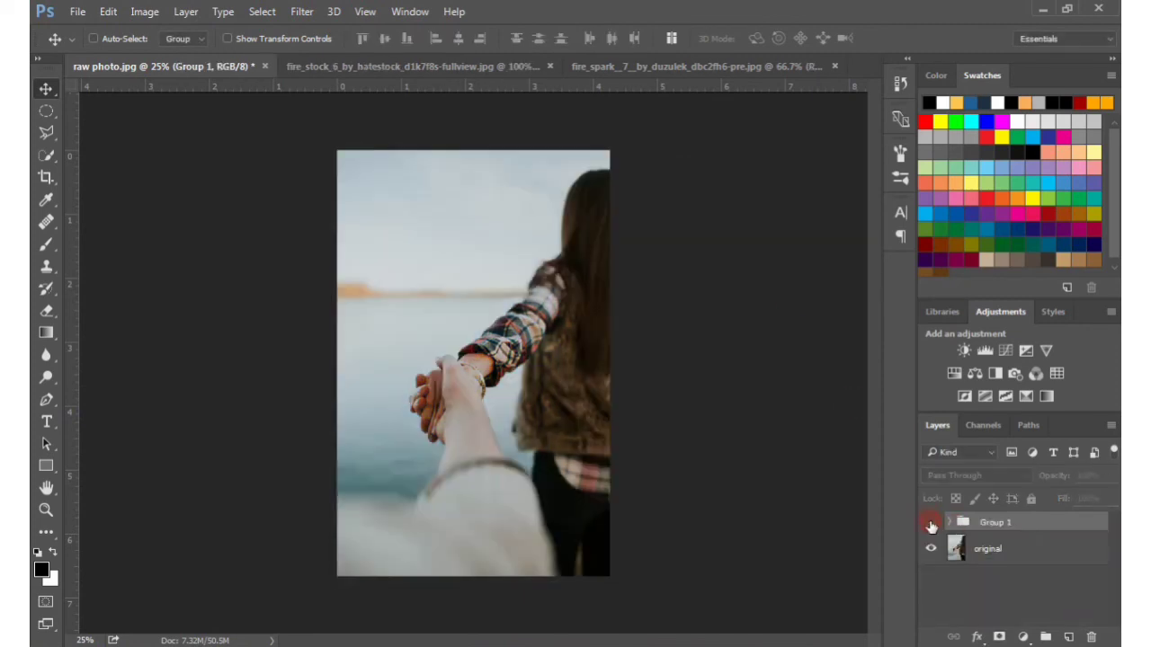
left_click(932, 522)
Expand the group, toggle Layer 6 off and on to check the Camera Raw grade, and collapse the group
left_click(950, 524)
left_click(932, 548)
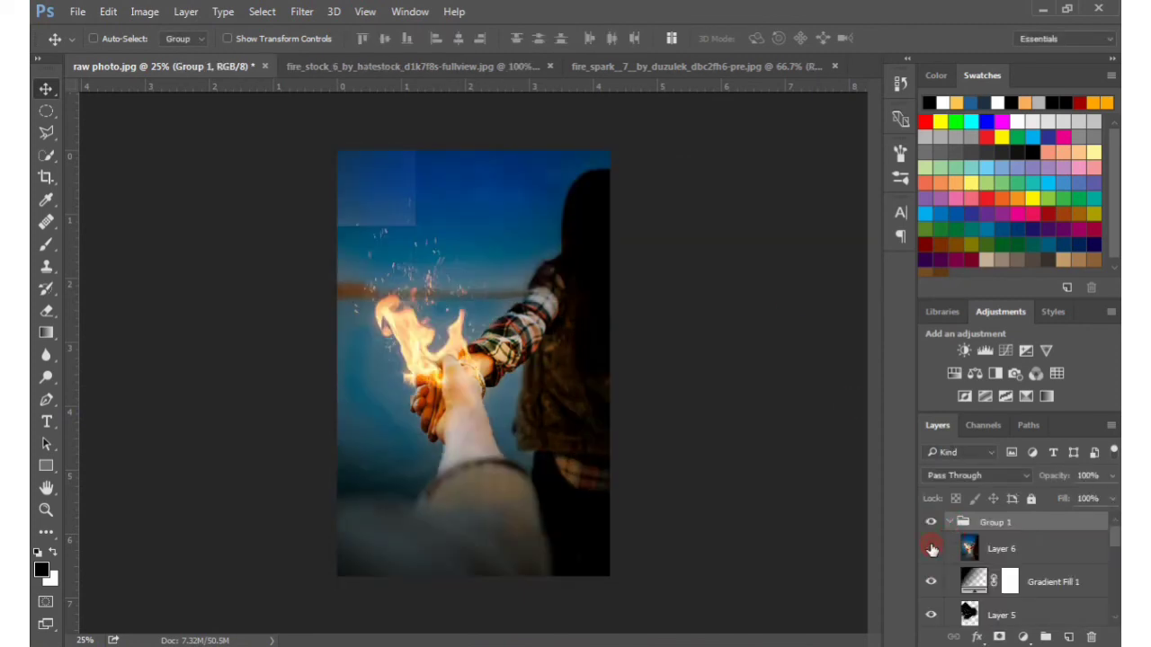
left_click(931, 549)
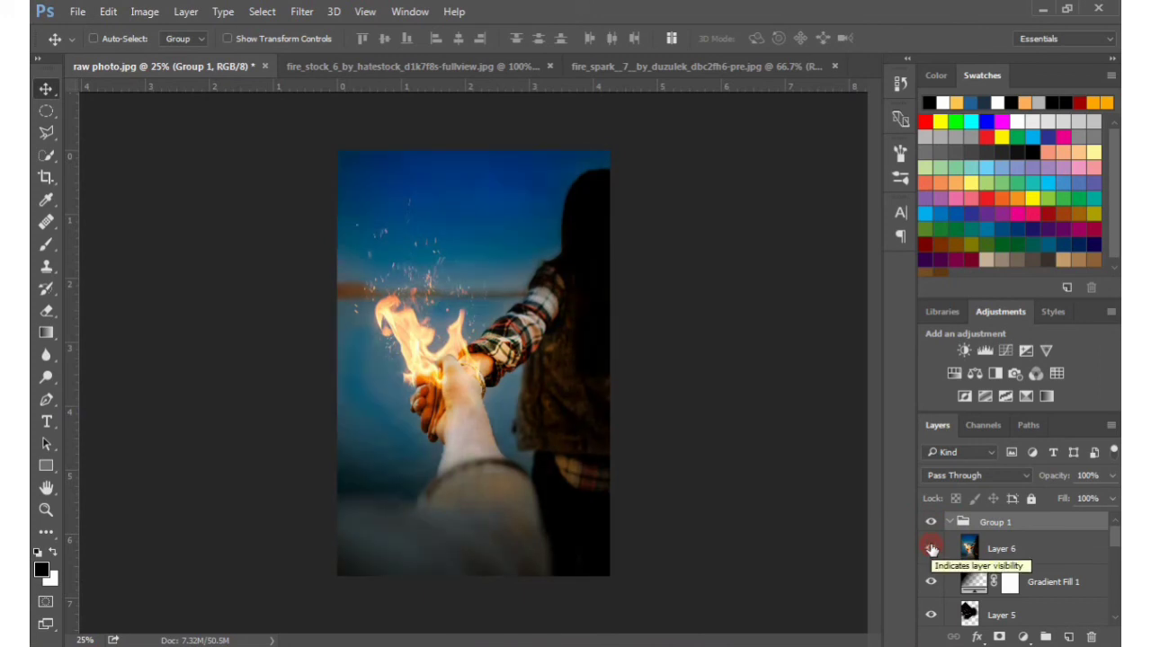
left_click(951, 523)
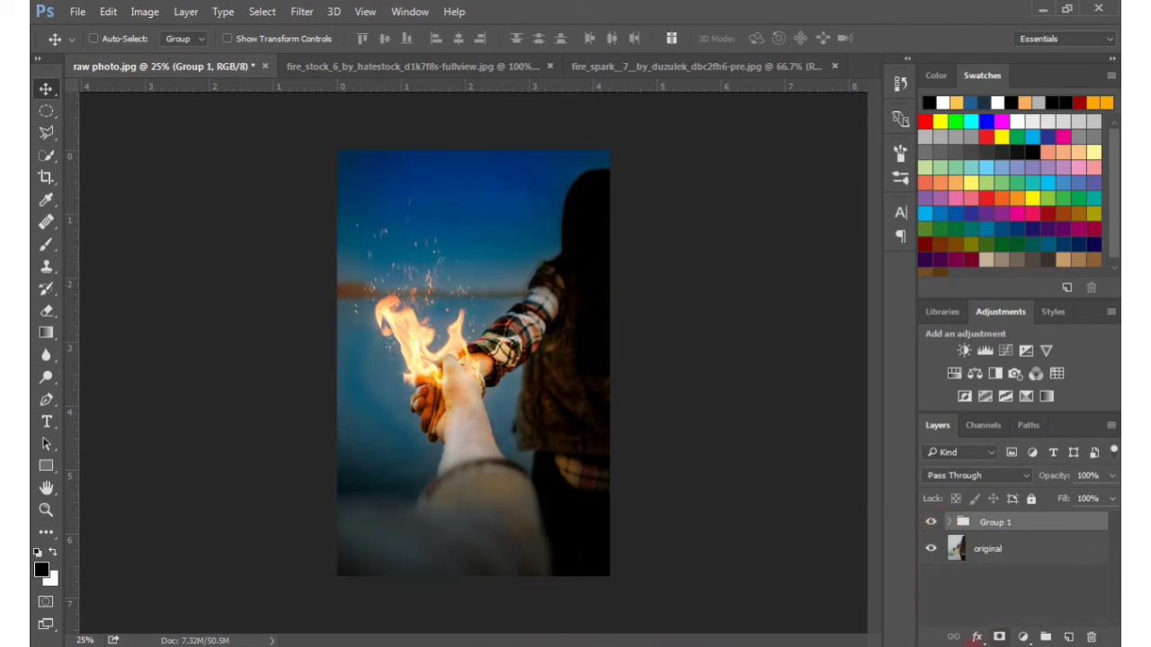